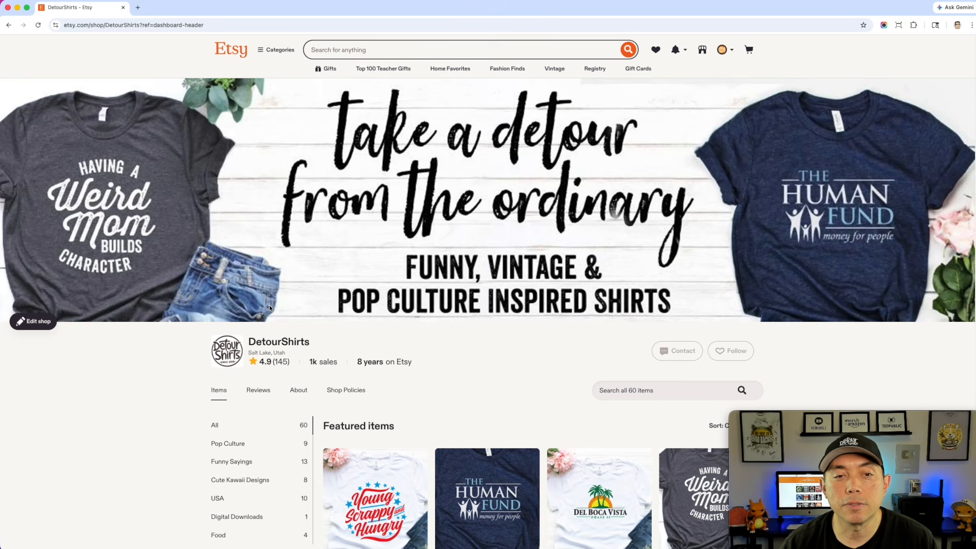
Open the Modern Queen of Hearts with Mimosa T-shirt listing from the shop's items
{"action": "scroll", "coordinate": [460, 364], "scroll_direction": "down", "scroll_amount": 4}
{"action": "scroll", "coordinate": [460, 365], "scroll_direction": "down", "scroll_amount": 3}
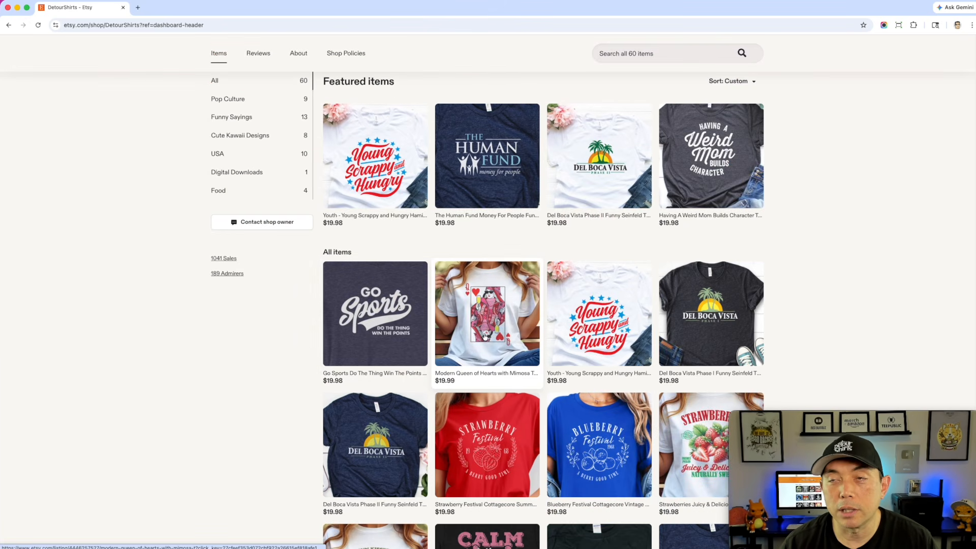
{"action": "scroll", "coordinate": [741, 225], "scroll_direction": "down", "scroll_amount": 2}
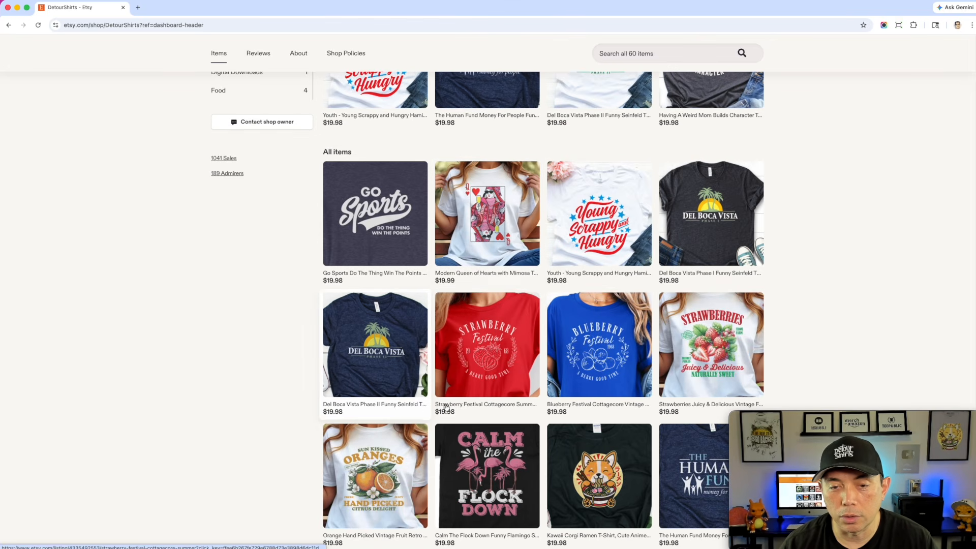
{"action": "scroll", "coordinate": [528, 316], "scroll_direction": "up", "scroll_amount": 1}
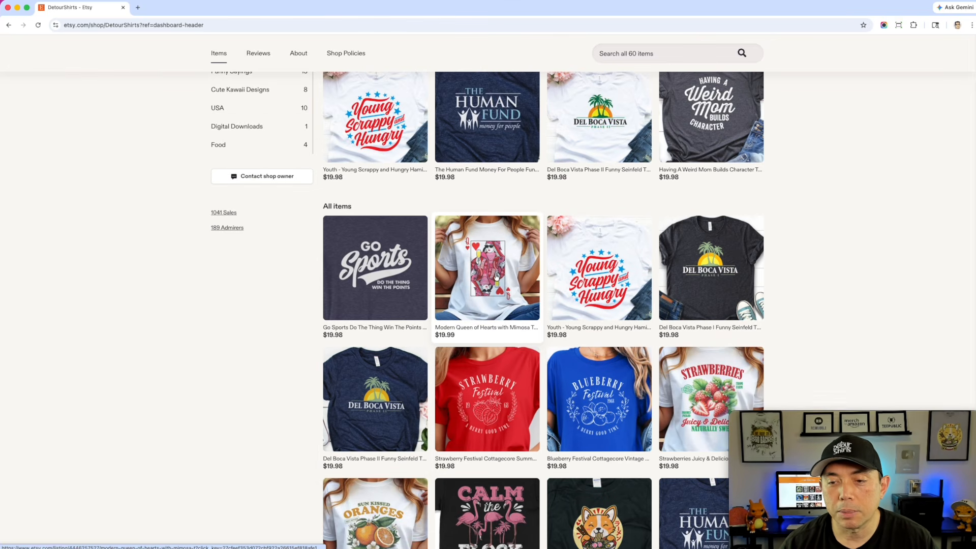
{"action": "left_click", "coordinate": [478, 247]}
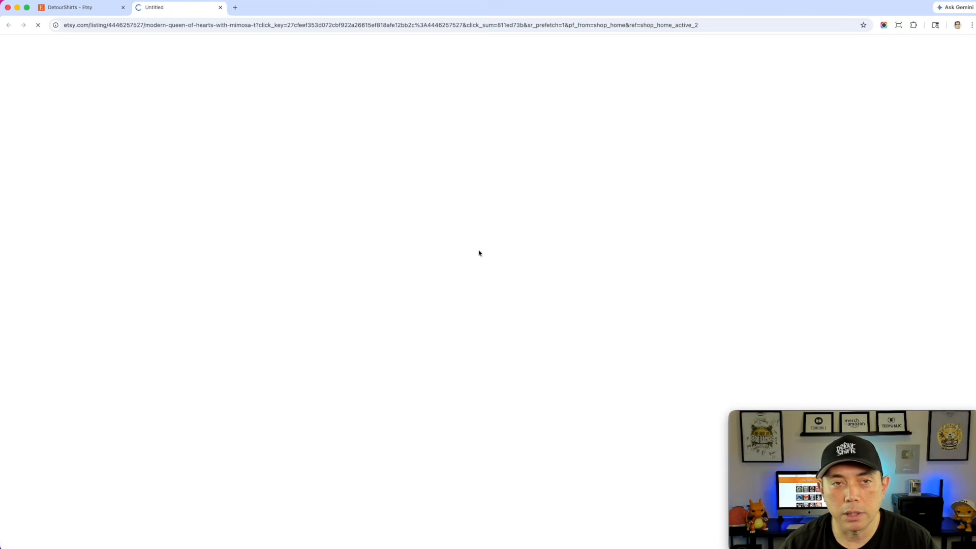
Open the listing's main product photo in a new tab, save it to the desktop, and close that tab
{"action": "right_click", "coordinate": [413, 193]}
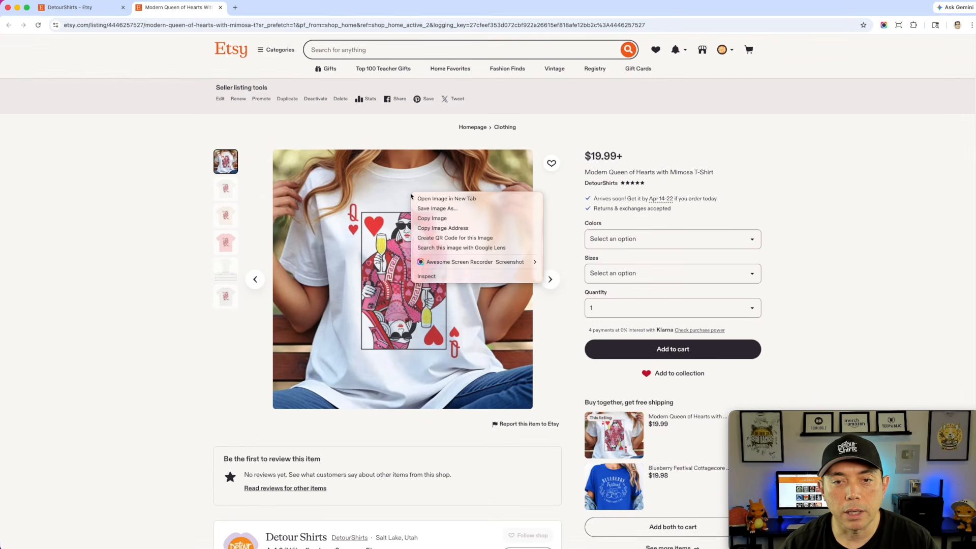
{"action": "left_click", "coordinate": [429, 198]}
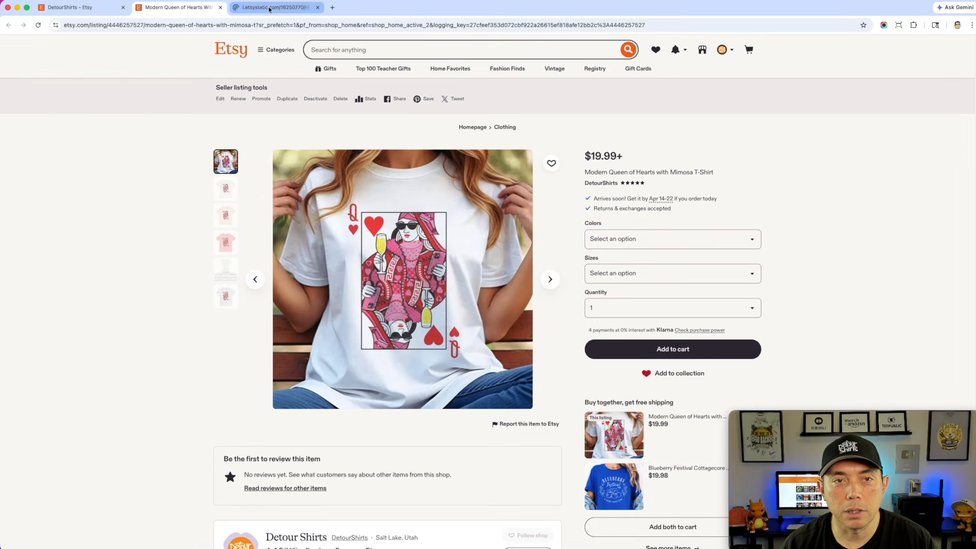
{"action": "left_click", "coordinate": [270, 8]}
{"action": "left_click_drag", "start_coordinate": [572, 278], "coordinate": [971, 254]}
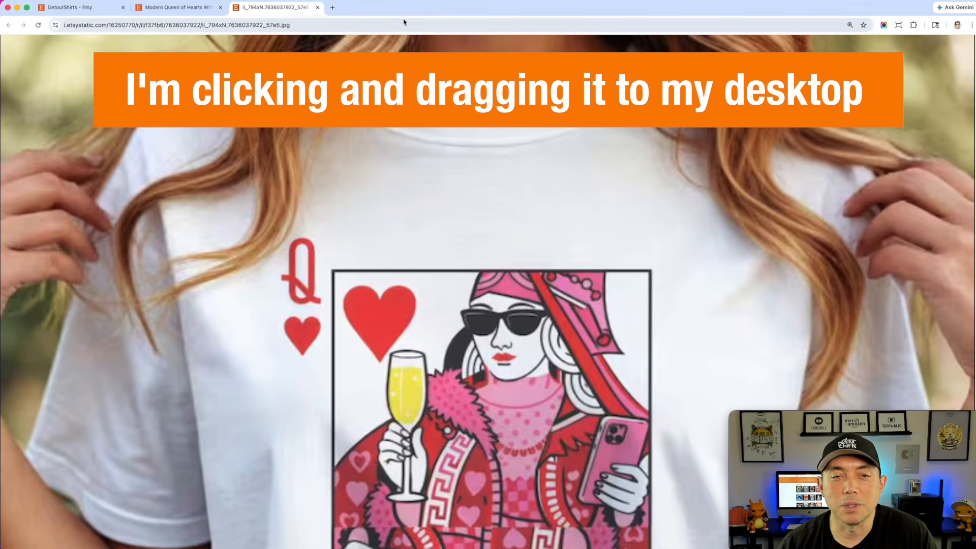
{"action": "left_click", "coordinate": [318, 7]}
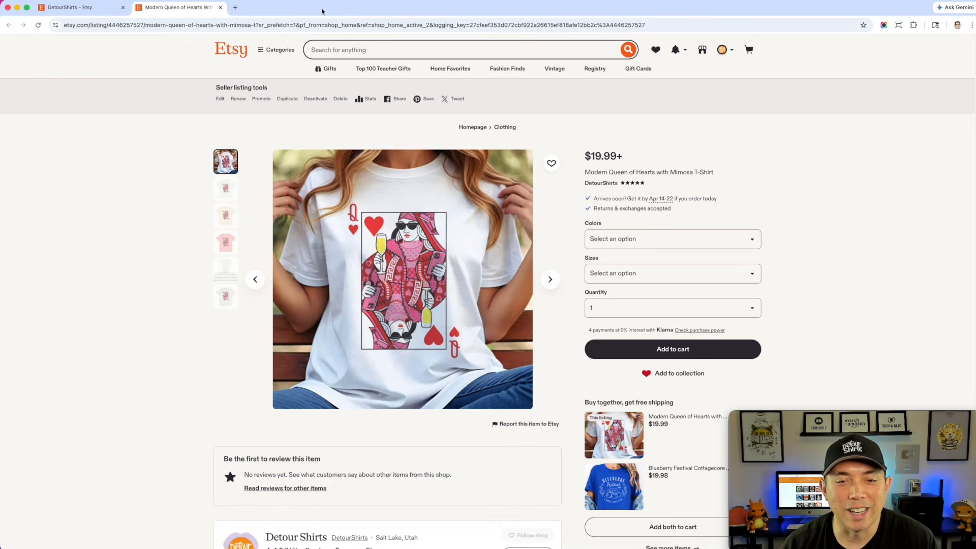
Close the listing and open the Strawberry Festival Cottagecore T-shirt listing from the shop
{"action": "left_click", "coordinate": [220, 8]}
{"action": "scroll", "coordinate": [501, 244], "scroll_direction": "down", "scroll_amount": 2}
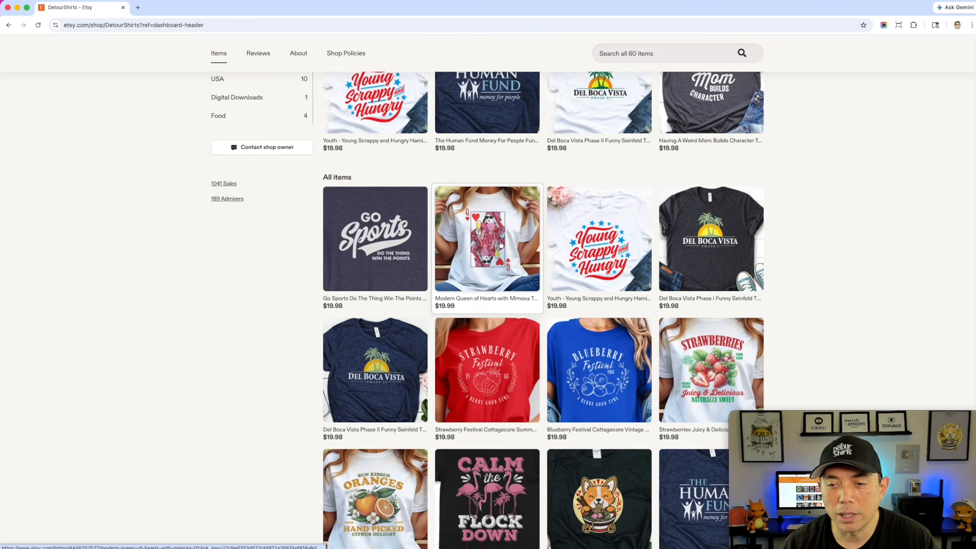
{"action": "scroll", "coordinate": [500, 244], "scroll_direction": "down", "scroll_amount": 2}
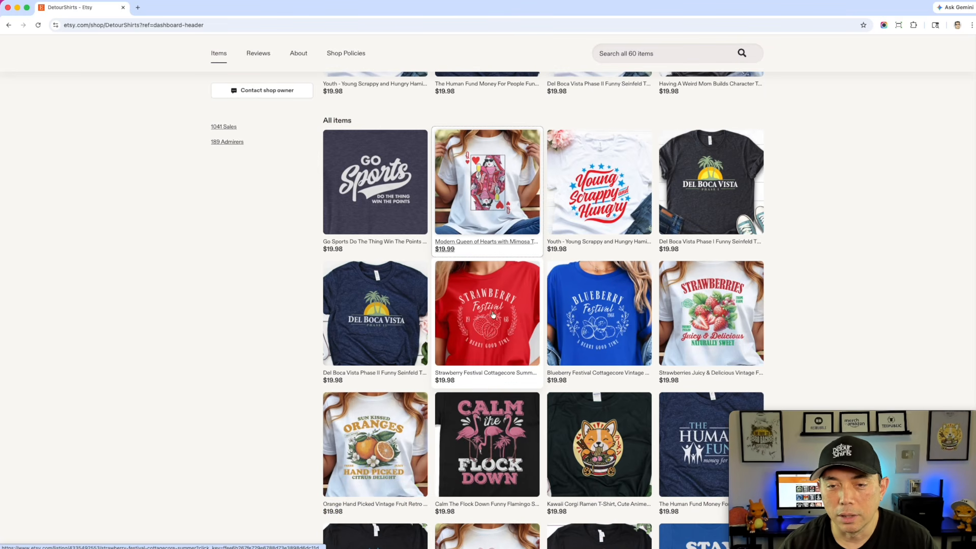
{"action": "left_click", "coordinate": [504, 289]}
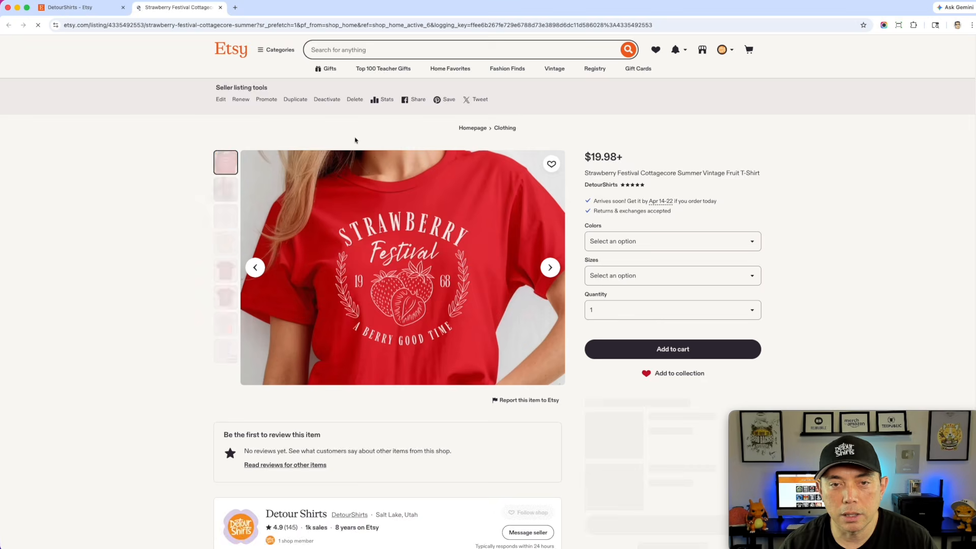
Open the Strawberry Festival main product photo in a new tab, save it to the desktop, and close the tab
{"action": "right_click", "coordinate": [452, 216]}
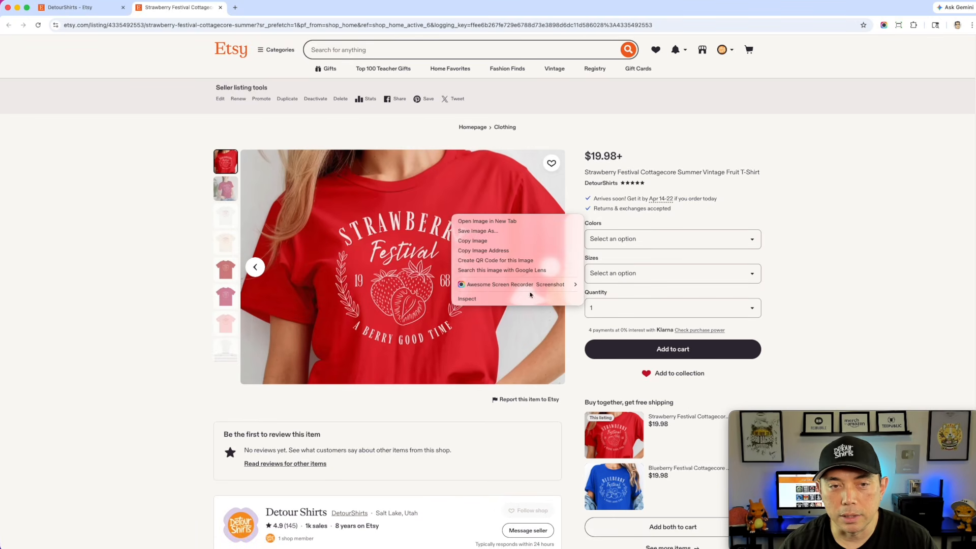
{"action": "left_click", "coordinate": [496, 222]}
{"action": "left_click", "coordinate": [297, 9]}
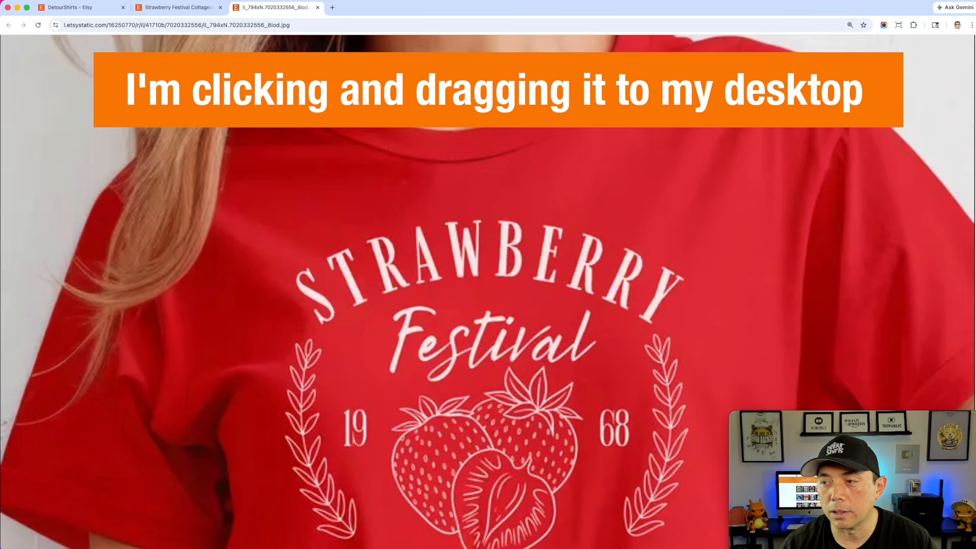
{"action": "left_click", "coordinate": [317, 7]}
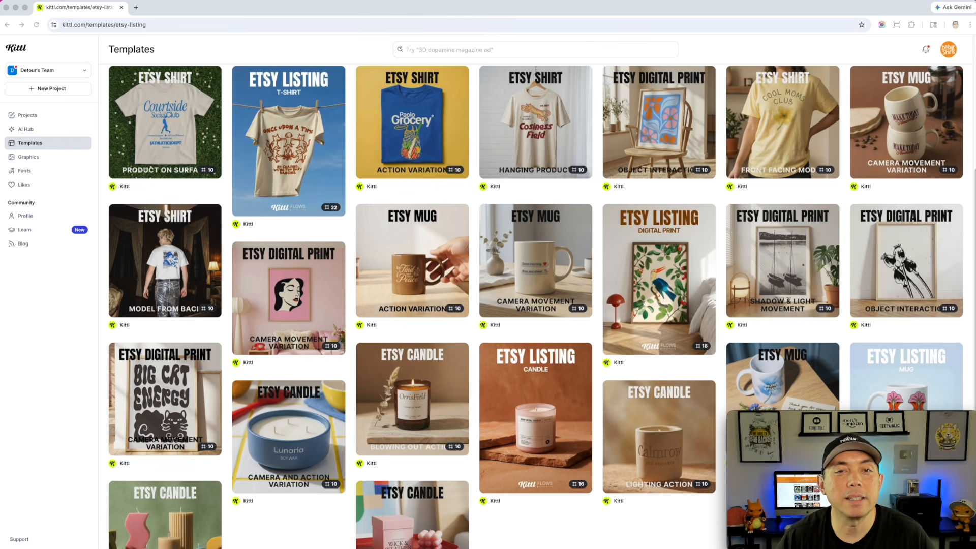
Browse the Etsy listing templates and start the Etsy Shirt Front Facing Model template
{"action": "scroll", "coordinate": [391, 254], "scroll_direction": "up", "scroll_amount": 5}
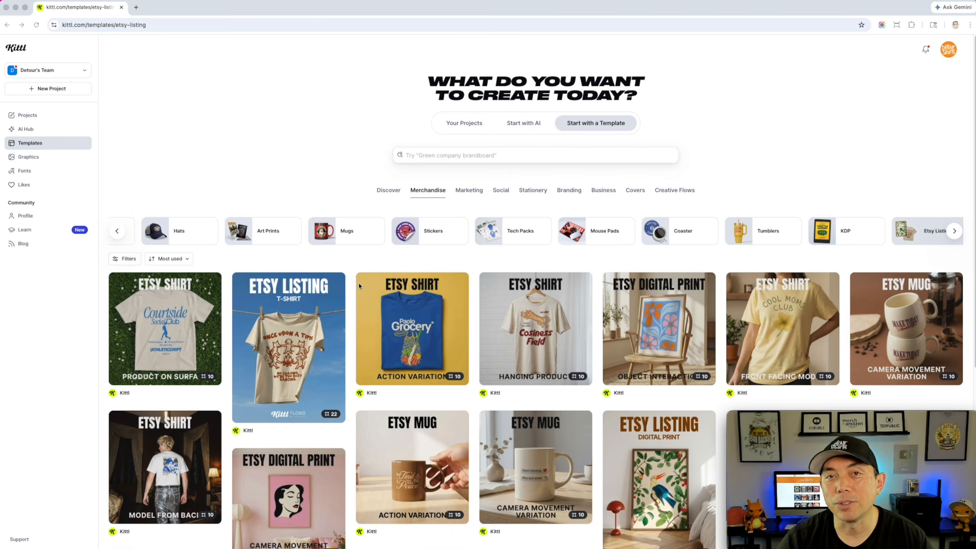
{"action": "scroll", "coordinate": [340, 331], "scroll_direction": "down", "scroll_amount": 1}
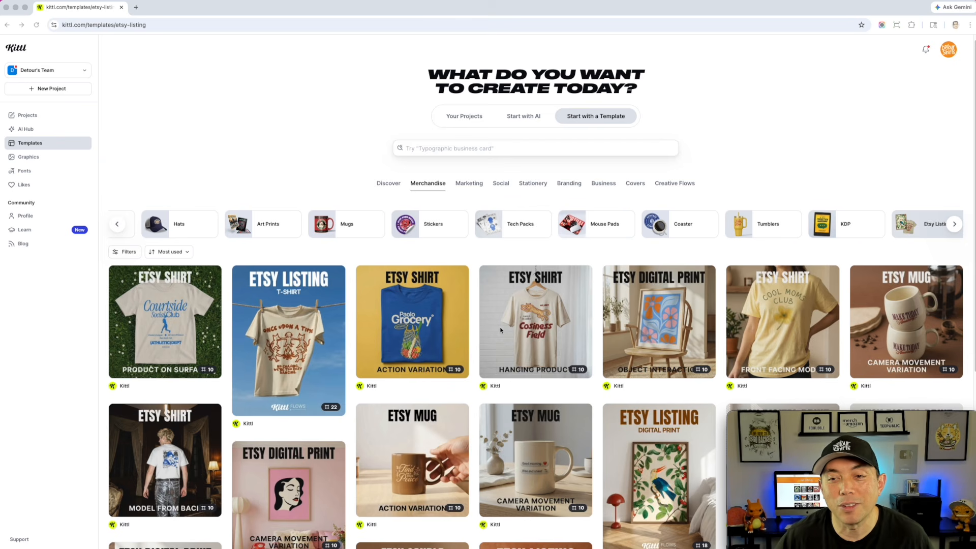
{"action": "scroll", "coordinate": [472, 318], "scroll_direction": "down", "scroll_amount": 3}
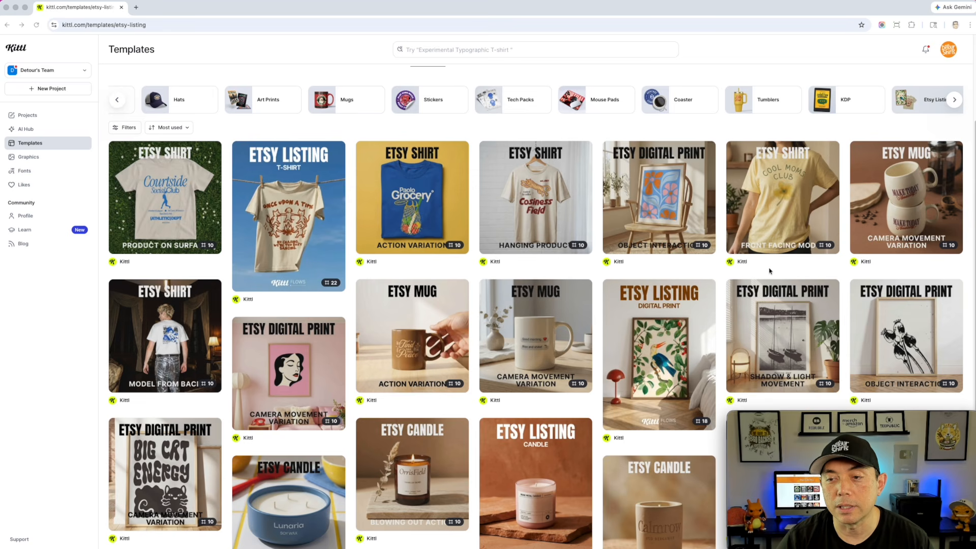
{"action": "scroll", "coordinate": [802, 250], "scroll_direction": "down", "scroll_amount": 2}
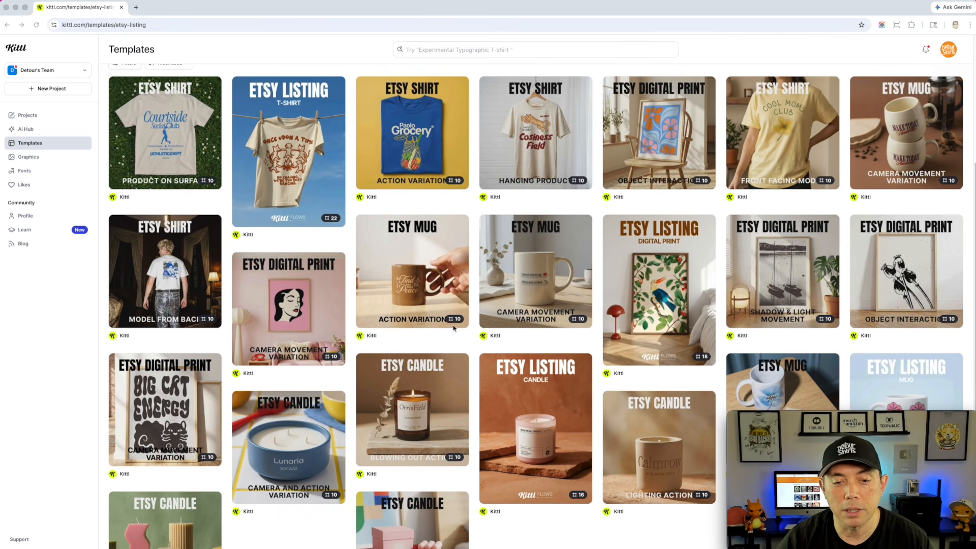
{"action": "scroll", "coordinate": [457, 312], "scroll_direction": "down", "scroll_amount": 2}
{"action": "scroll", "coordinate": [498, 424], "scroll_direction": "up", "scroll_amount": 5}
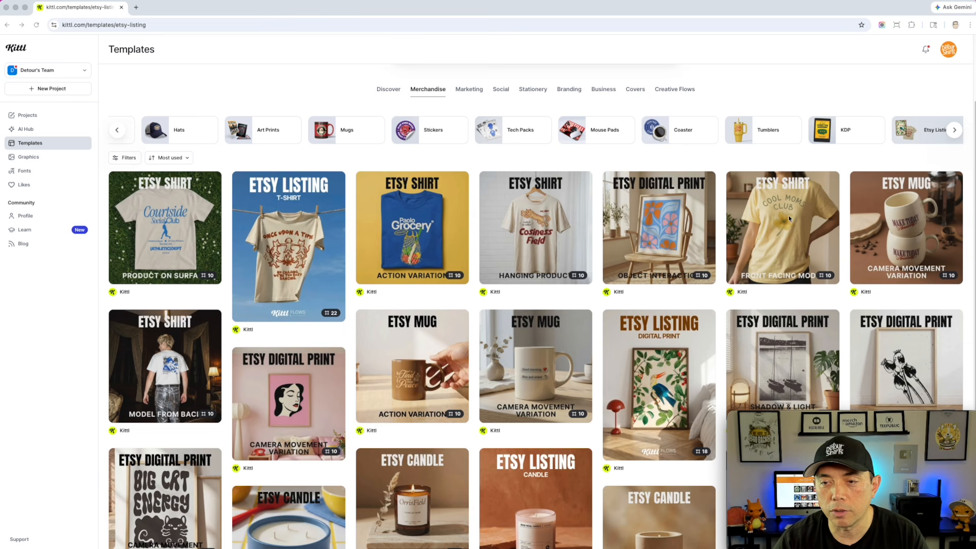
{"action": "mouse_move", "coordinate": [776, 221]}
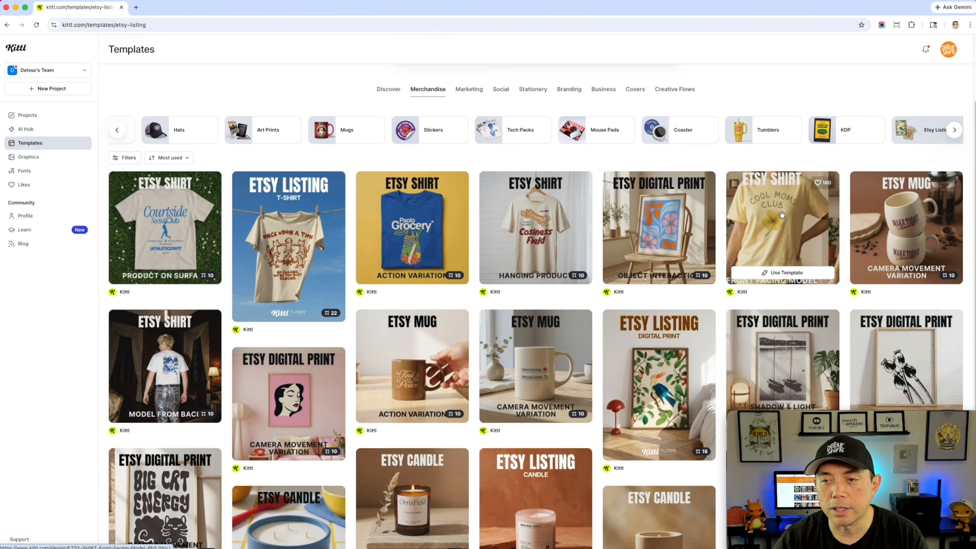
{"action": "left_click", "coordinate": [790, 274]}
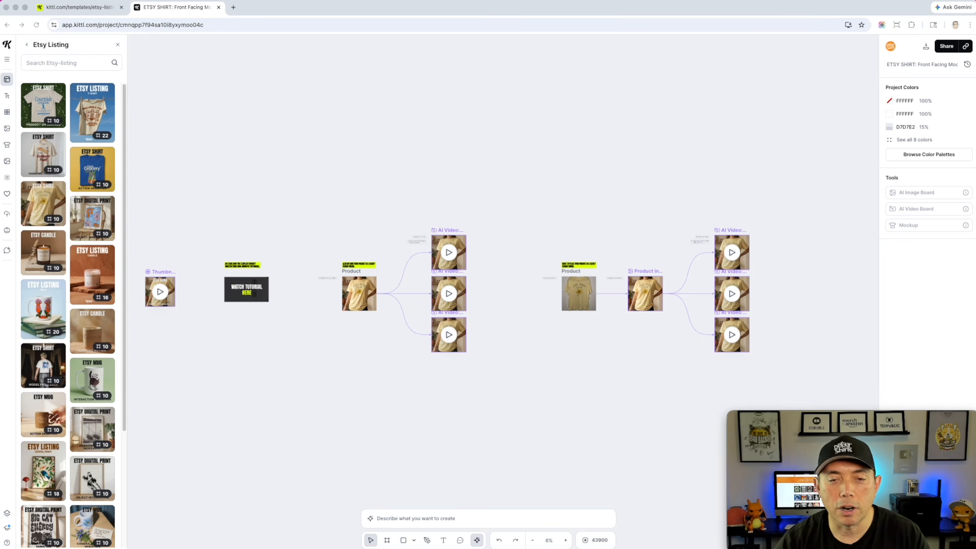
Try to drop the saved Queen of Hearts photo onto the template's Product image
{"action": "left_click_drag", "start_coordinate": [496, 278], "coordinate": [355, 284]}
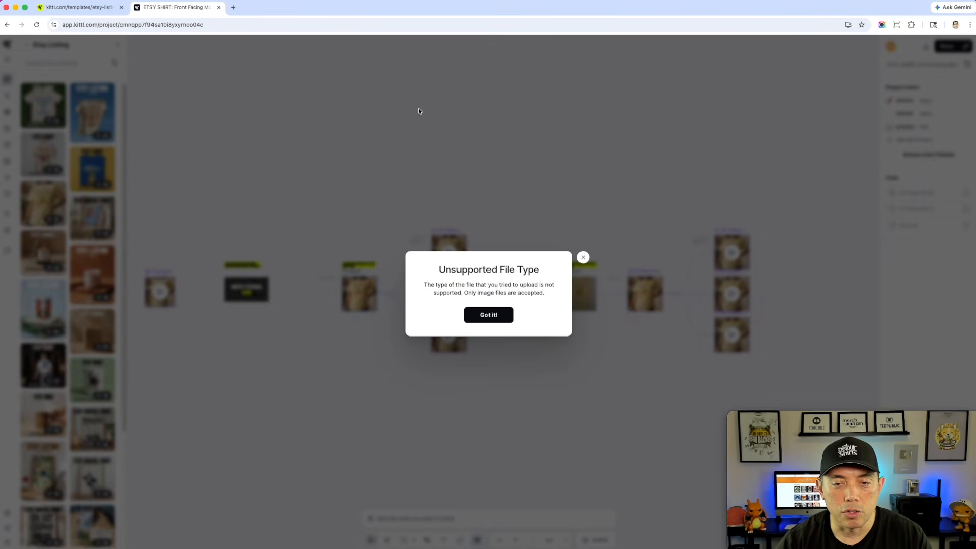
{"action": "left_click", "coordinate": [583, 258]}
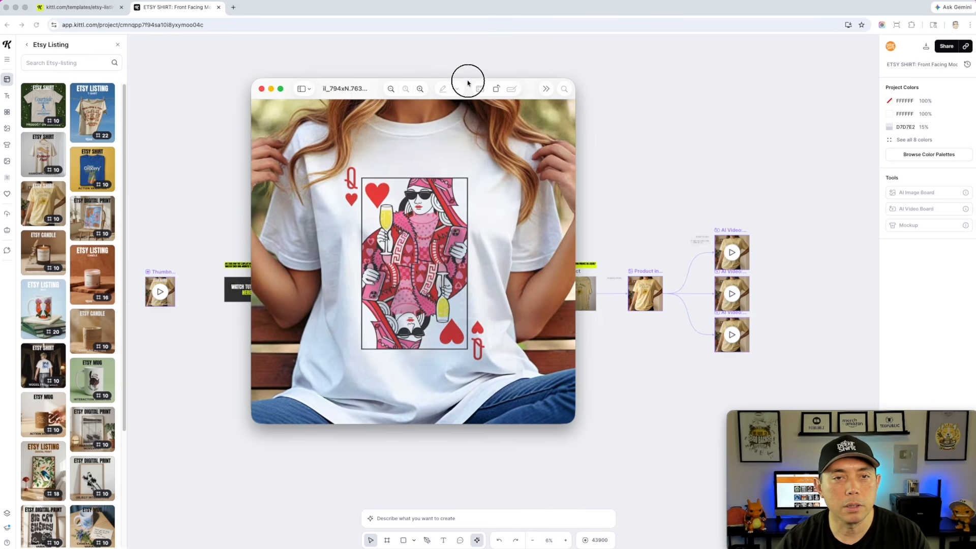
Copy the Queen of Hearts photo from its preview window and close the preview
{"action": "right_click", "coordinate": [397, 126]}
{"action": "left_click", "coordinate": [426, 156]}
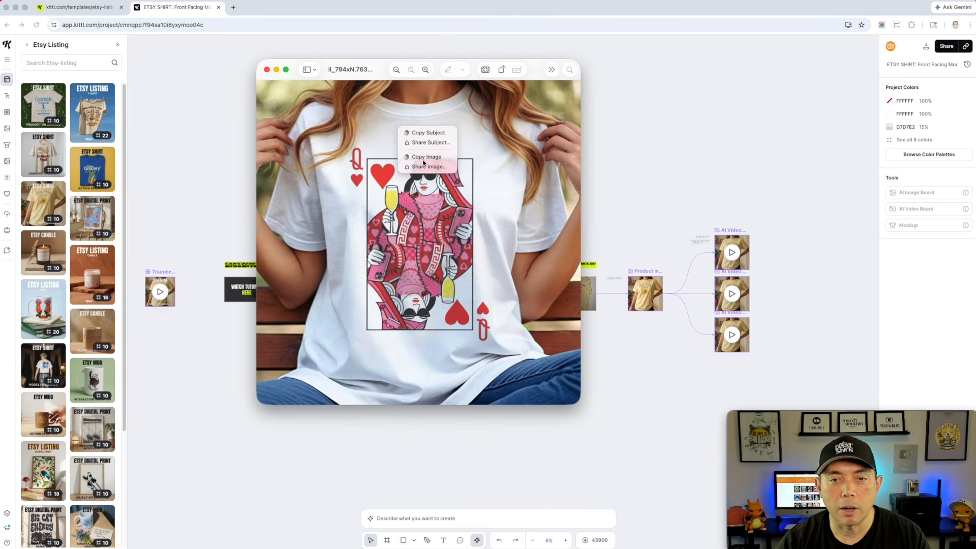
{"action": "left_click", "coordinate": [680, 95]}
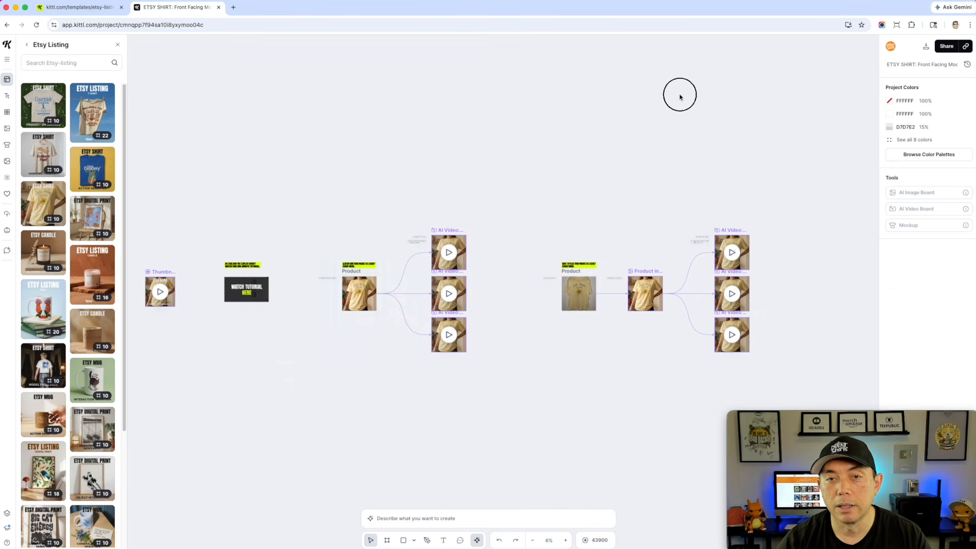
Paste the copied photo onto the canvas and place it below the template's Product image
{"action": "left_click", "coordinate": [356, 286]}
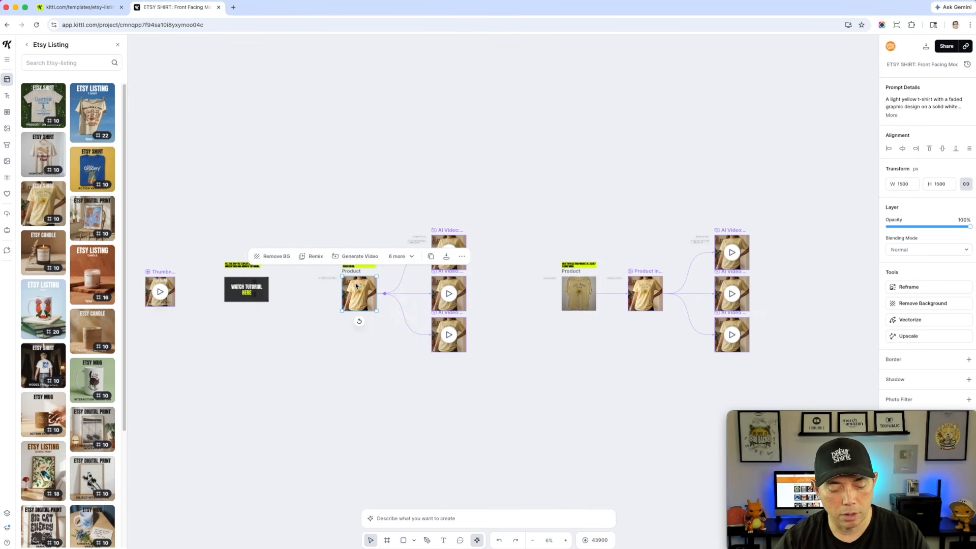
{"action": "key", "text": "super+v"}
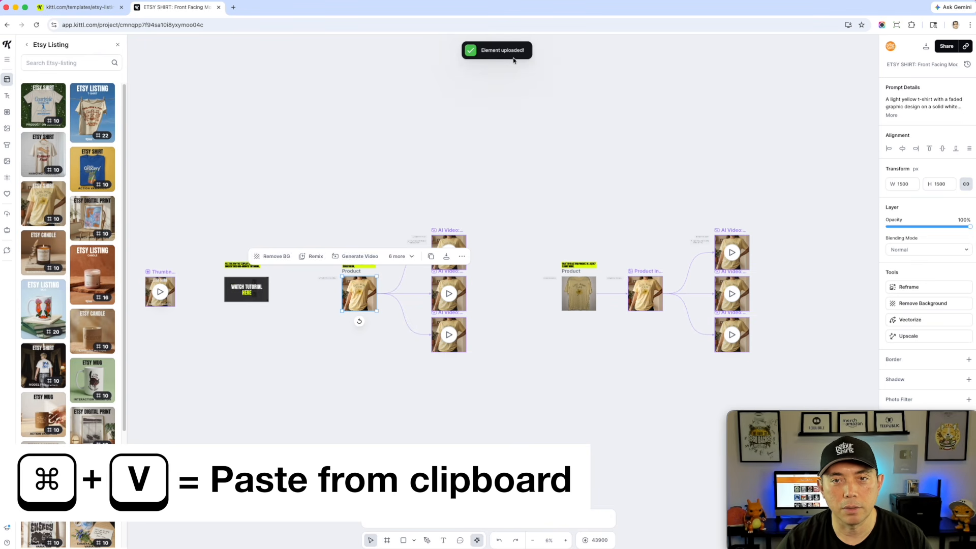
{"action": "left_click_drag", "start_coordinate": [474, 264], "coordinate": [384, 392]}
{"action": "left_click_drag", "start_coordinate": [442, 506], "coordinate": [328, 392]}
{"action": "left_click", "coordinate": [357, 374]}
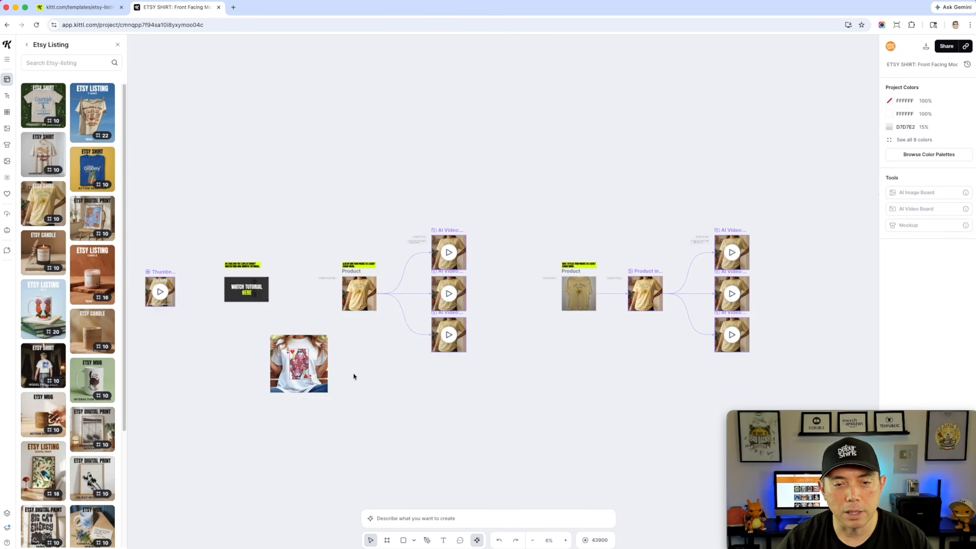
Examine the template's Product, Product in a Scene and AI Video sections across the canvas
{"action": "scroll", "coordinate": [356, 375], "scroll_direction": "up", "scroll_amount": 5}
{"action": "scroll", "coordinate": [350, 325], "scroll_direction": "down", "scroll_amount": 1}
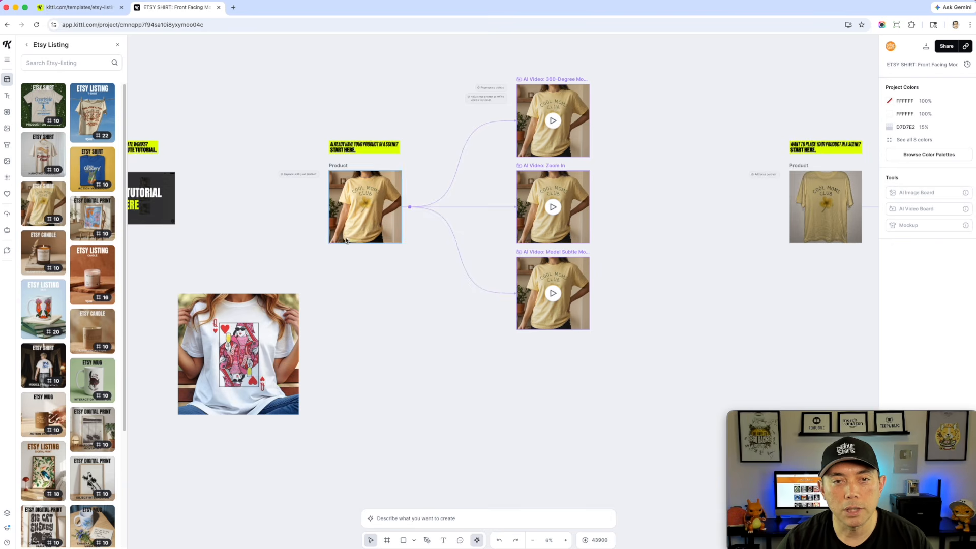
{"action": "scroll", "coordinate": [381, 163], "scroll_direction": "up", "scroll_amount": 6}
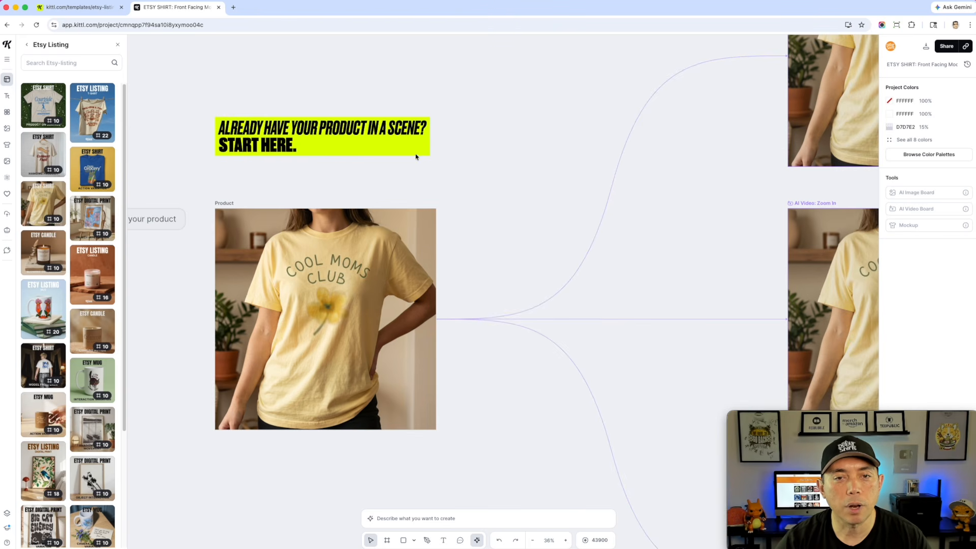
{"action": "scroll", "coordinate": [377, 236], "scroll_direction": "down", "scroll_amount": 5}
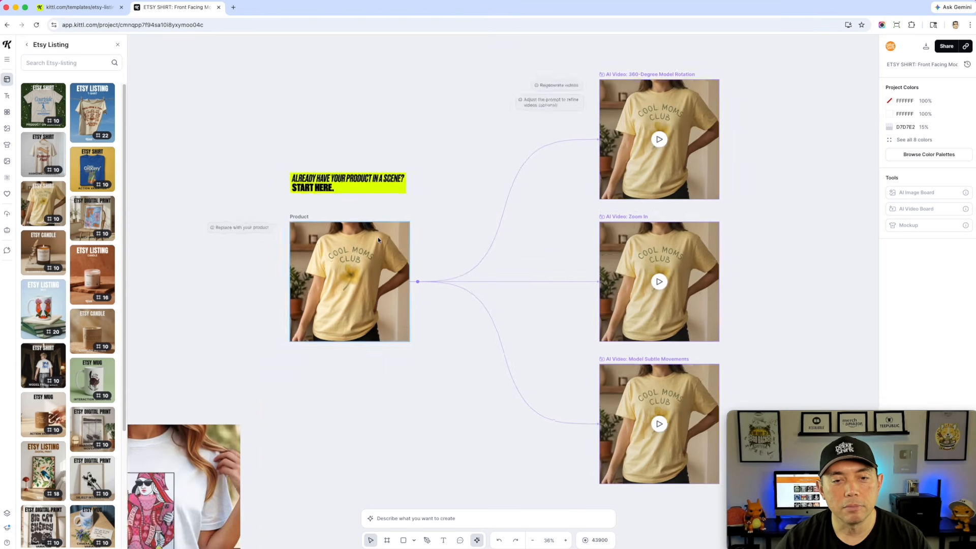
{"action": "scroll", "coordinate": [353, 410], "scroll_direction": "left", "scroll_amount": 5}
{"action": "scroll", "coordinate": [353, 410], "scroll_direction": "down", "scroll_amount": 3}
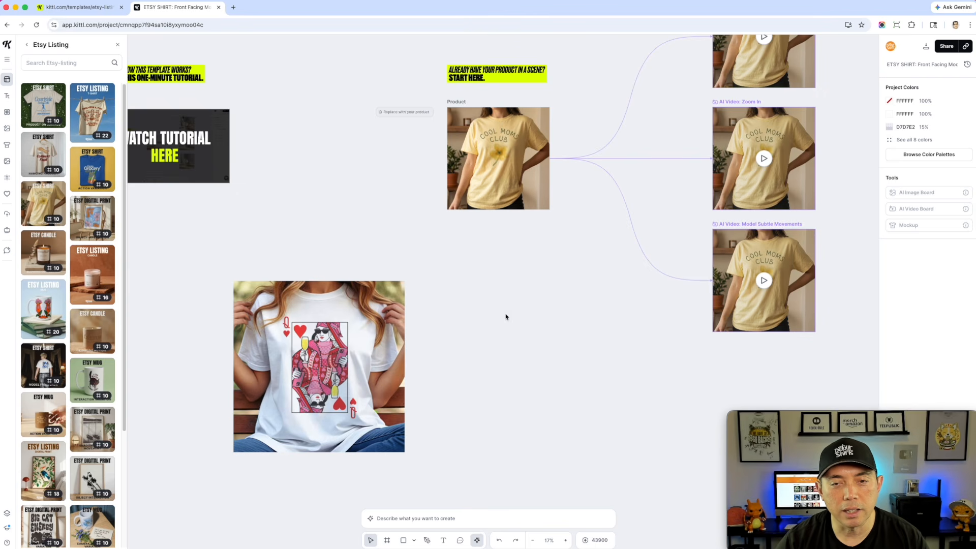
{"action": "scroll", "coordinate": [510, 285], "scroll_direction": "right", "scroll_amount": 3}
{"action": "scroll", "coordinate": [511, 284], "scroll_direction": "up", "scroll_amount": 1}
{"action": "scroll", "coordinate": [505, 271], "scroll_direction": "right", "scroll_amount": 15}
{"action": "scroll", "coordinate": [504, 271], "scroll_direction": "up", "scroll_amount": 1}
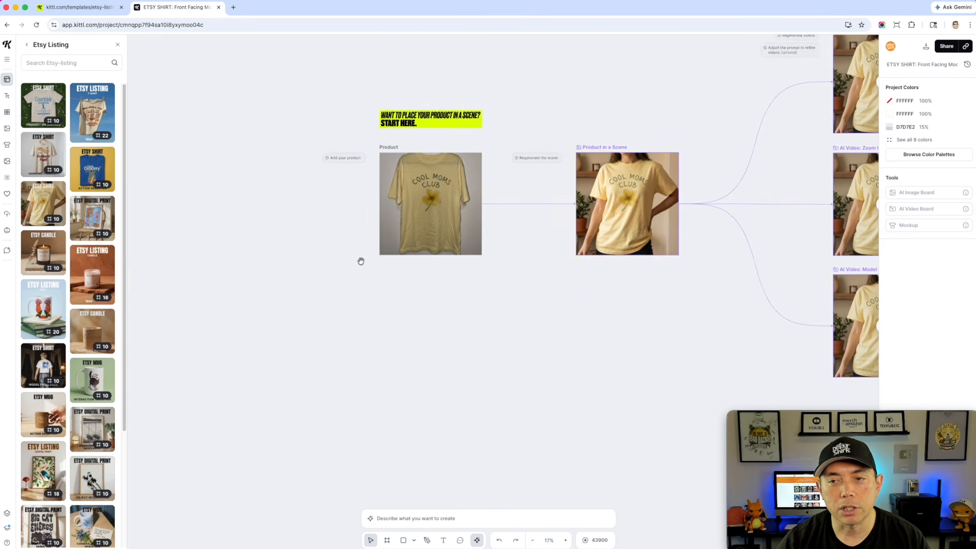
{"action": "scroll", "coordinate": [388, 206], "scroll_direction": "up", "scroll_amount": 3}
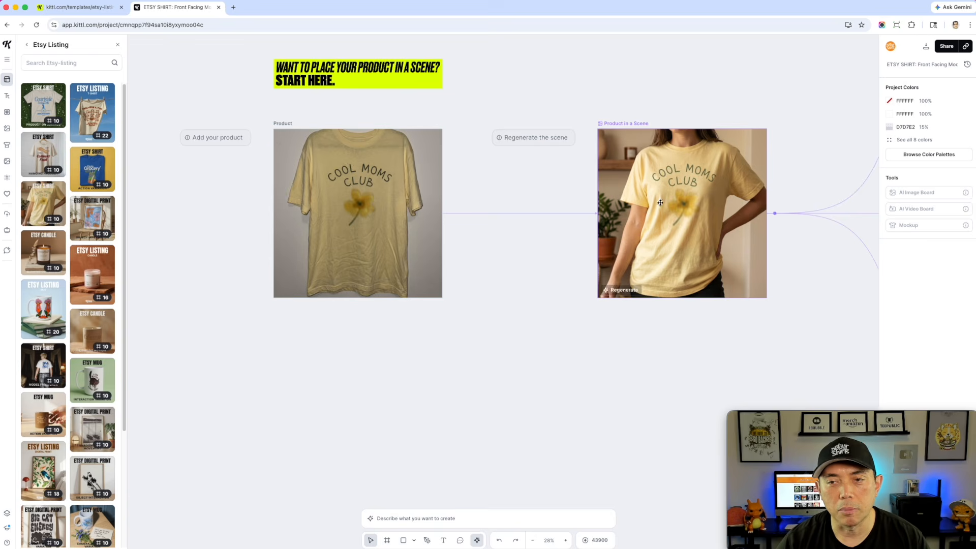
{"action": "scroll", "coordinate": [586, 340], "scroll_direction": "down", "scroll_amount": 3}
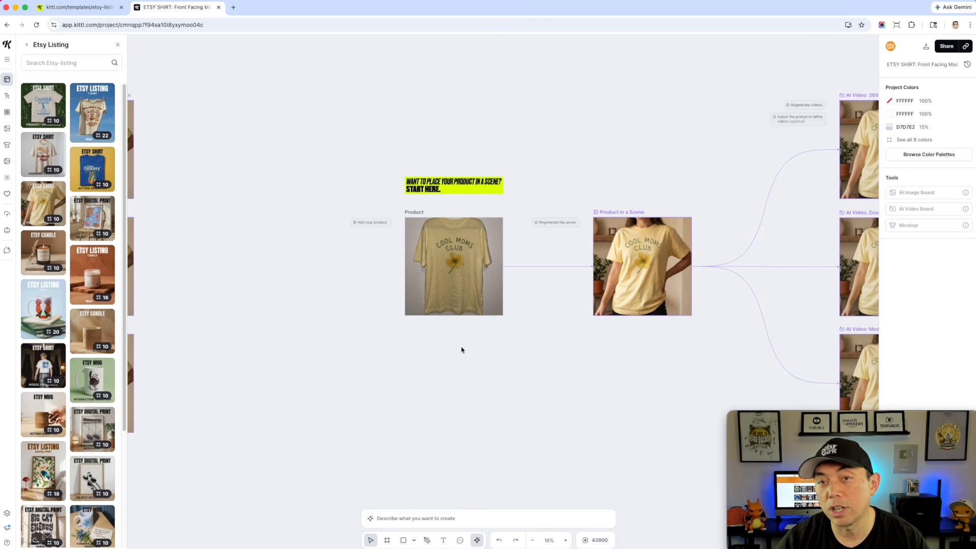
Place the Queen of Hearts photo over the template's Product image and resize it to fill that frame
{"action": "scroll", "coordinate": [484, 353], "scroll_direction": "left", "scroll_amount": 10}
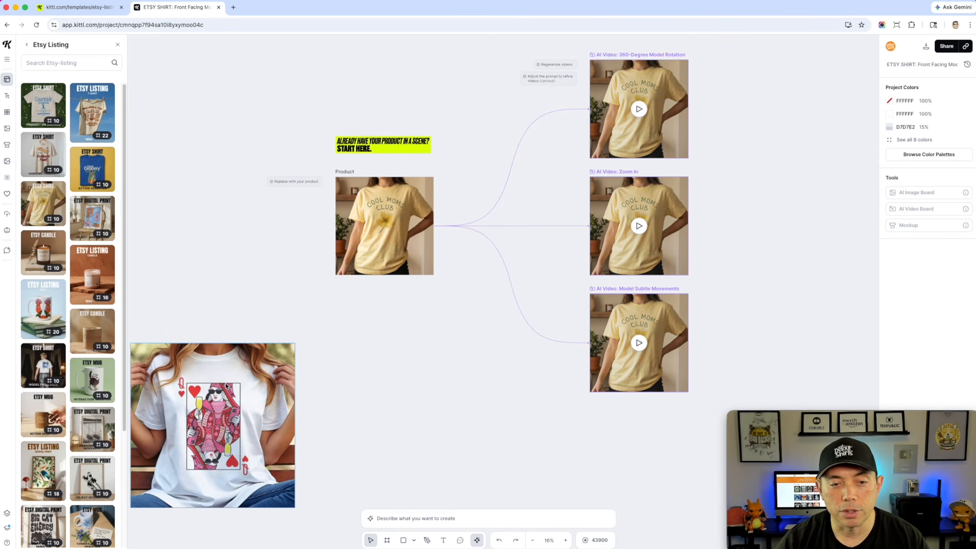
{"action": "left_click", "coordinate": [227, 386]}
{"action": "left_click_drag", "start_coordinate": [254, 373], "coordinate": [437, 225]}
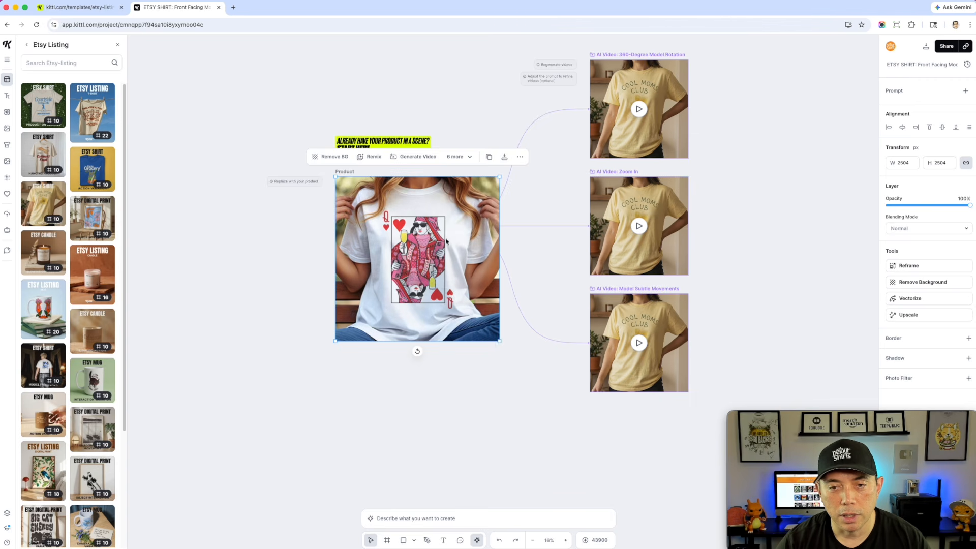
{"action": "left_click_drag", "start_coordinate": [499, 341], "coordinate": [433, 275]}
{"action": "scroll", "coordinate": [398, 298], "scroll_direction": "up", "scroll_amount": 5}
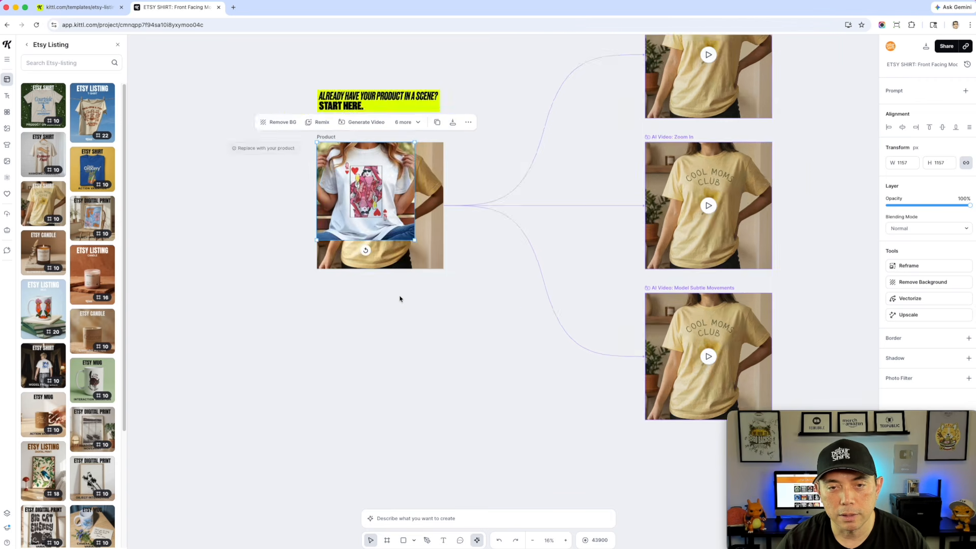
{"action": "scroll", "coordinate": [384, 365], "scroll_direction": "down", "scroll_amount": 6}
{"action": "left_click_drag", "start_coordinate": [380, 142], "coordinate": [405, 160]}
{"action": "left_click_drag", "start_coordinate": [449, 237], "coordinate": [478, 266]}
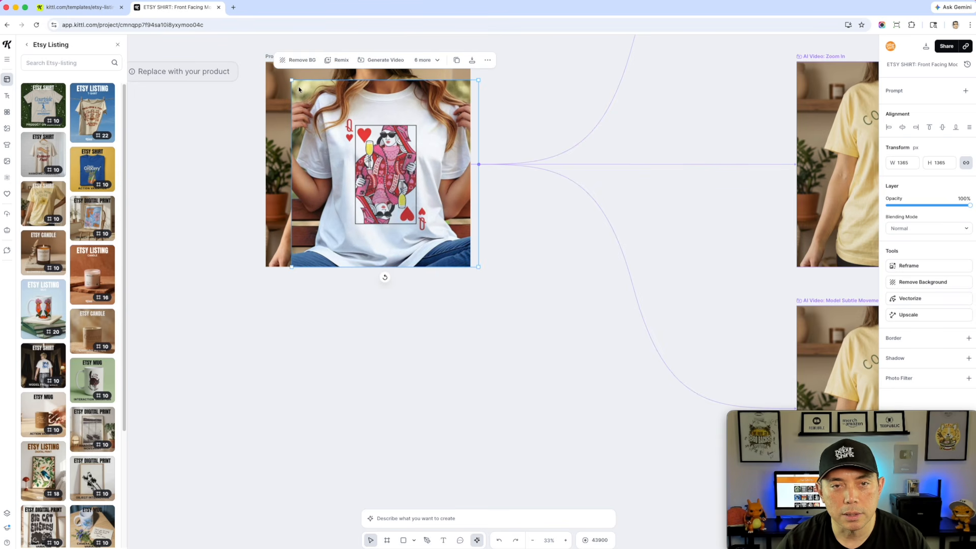
{"action": "left_click_drag", "start_coordinate": [290, 79], "coordinate": [259, 61]}
{"action": "left_click_drag", "start_coordinate": [323, 102], "coordinate": [326, 106]}
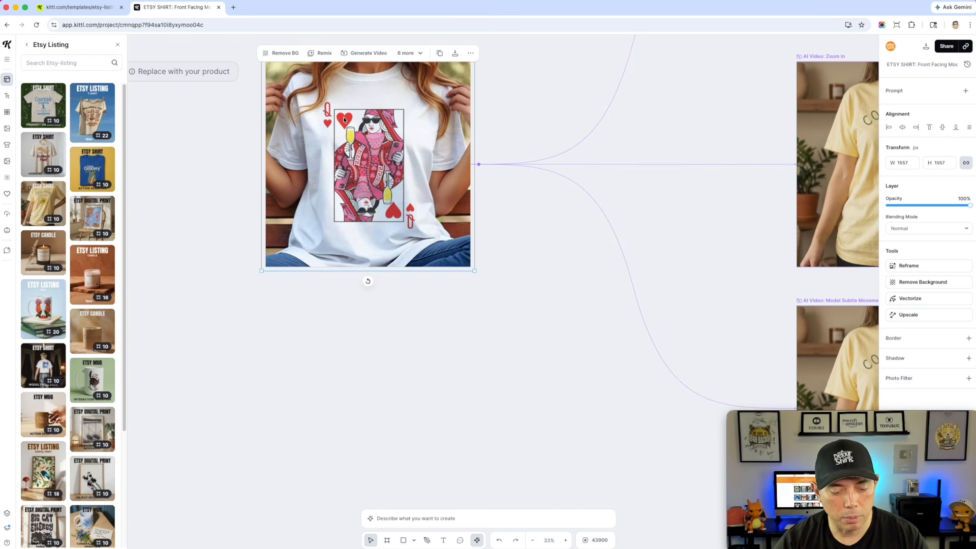
Send the Queen of Hearts photo to the back and delete the template's original yellow shirt product image
{"action": "right_click", "coordinate": [347, 118]}
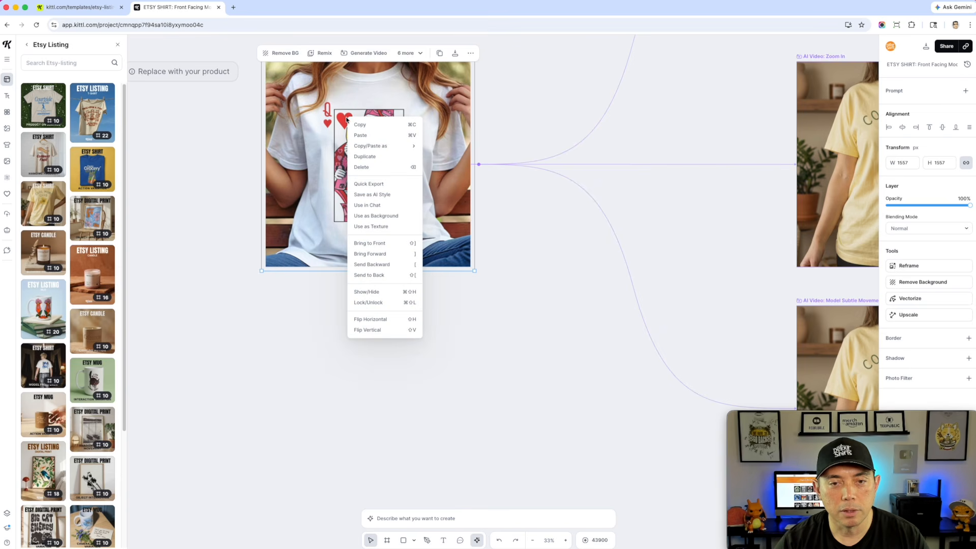
{"action": "left_click", "coordinate": [381, 275]}
{"action": "left_click", "coordinate": [376, 151]}
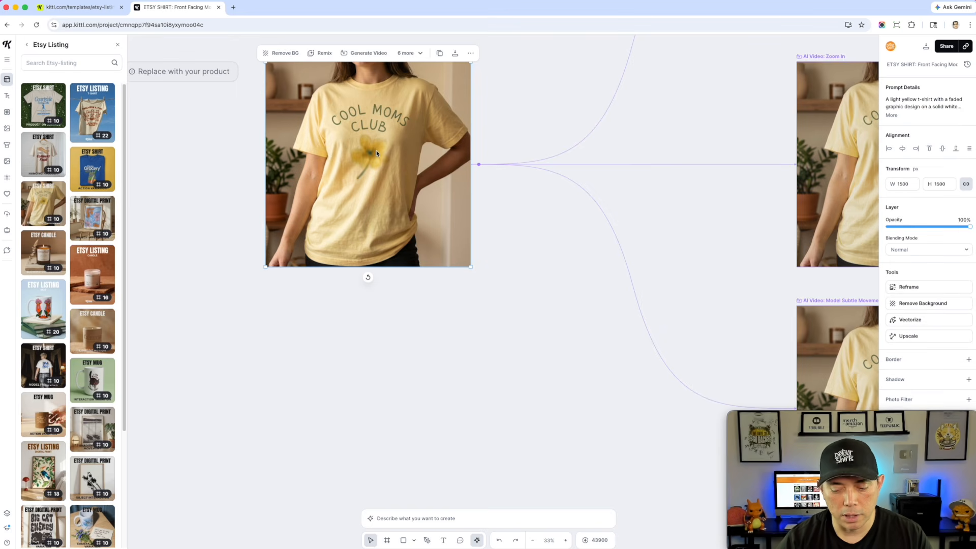
{"action": "key", "text": "Delete"}
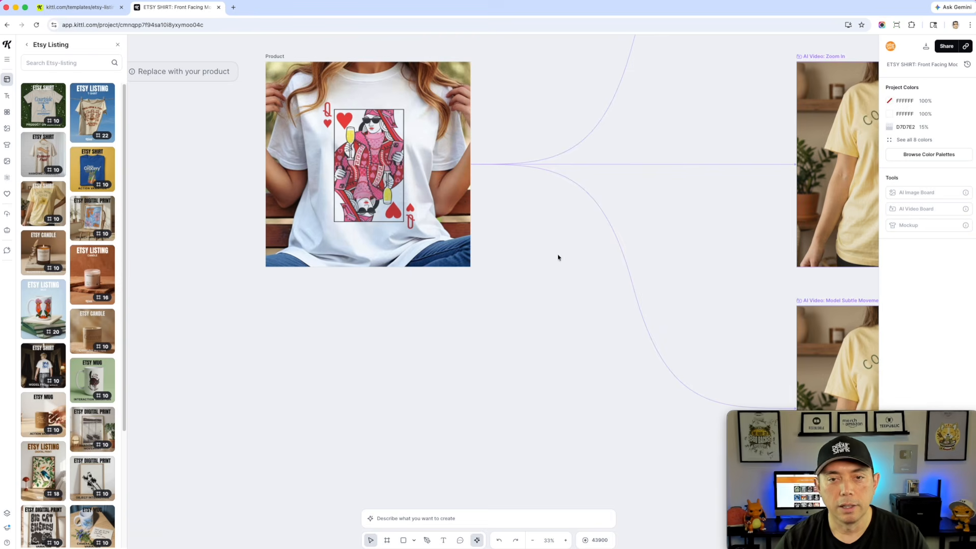
Regenerate the 360-Degree Model Rotation video from the new product photo
{"action": "scroll", "coordinate": [503, 254], "scroll_direction": "down", "scroll_amount": 6}
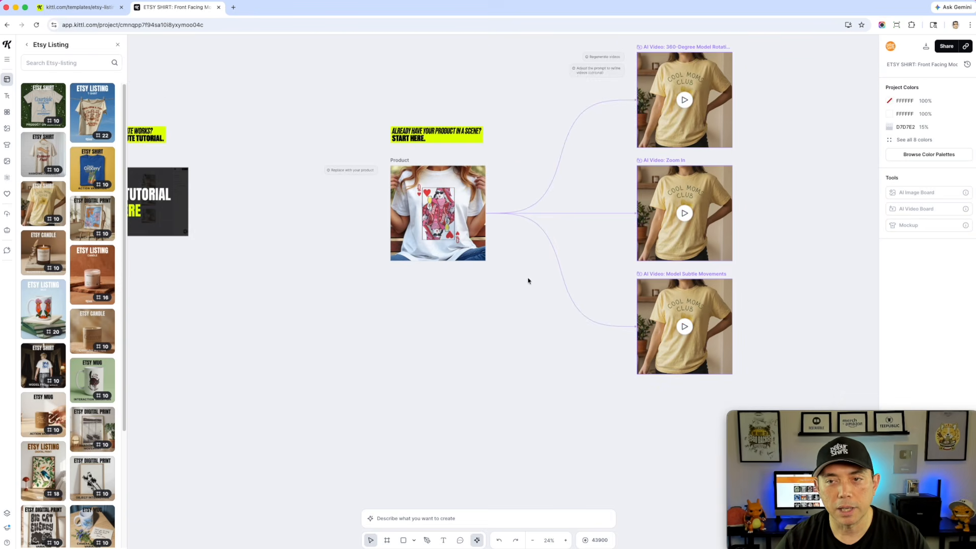
{"action": "left_click_drag", "start_coordinate": [386, 326], "coordinate": [377, 328]}
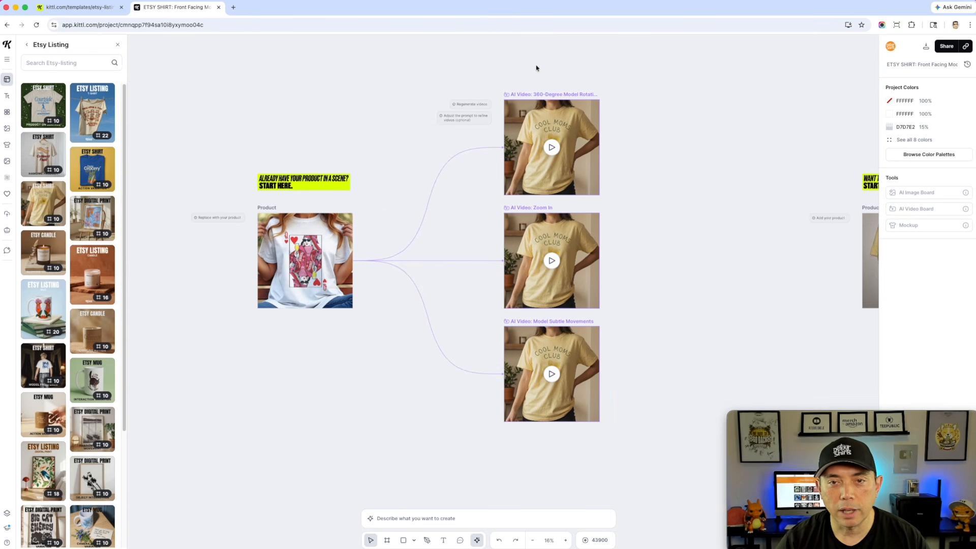
{"action": "left_click", "coordinate": [529, 95]}
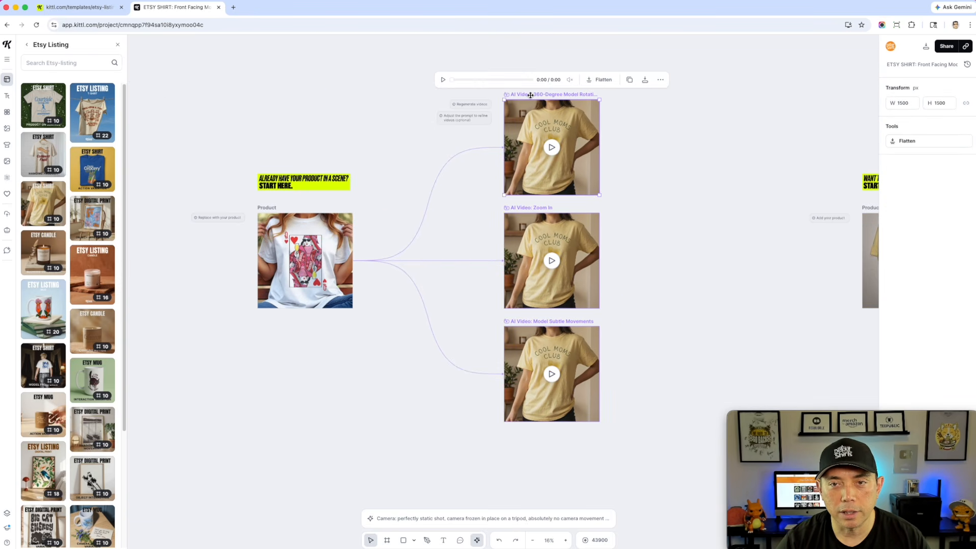
{"action": "left_click", "coordinate": [561, 515]}
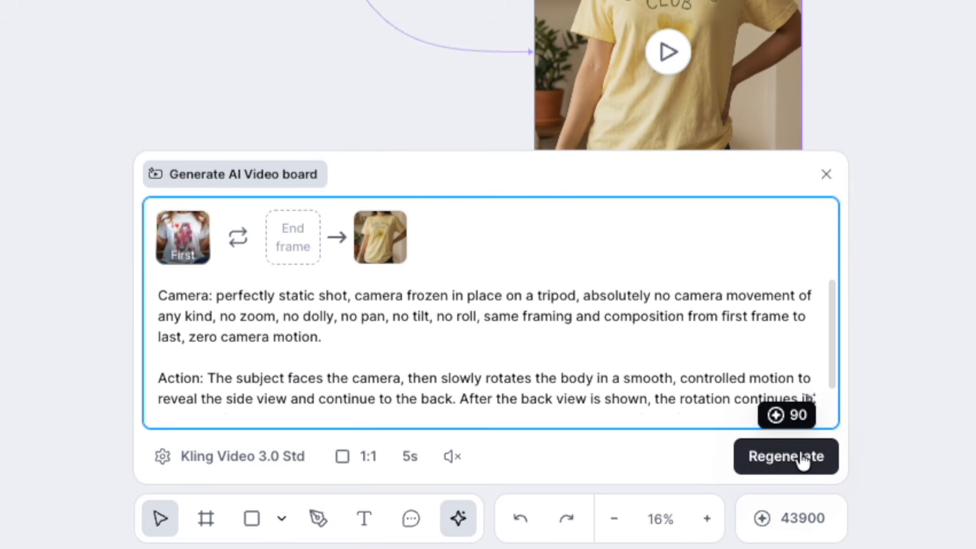
{"action": "mouse_move", "coordinate": [184, 252]}
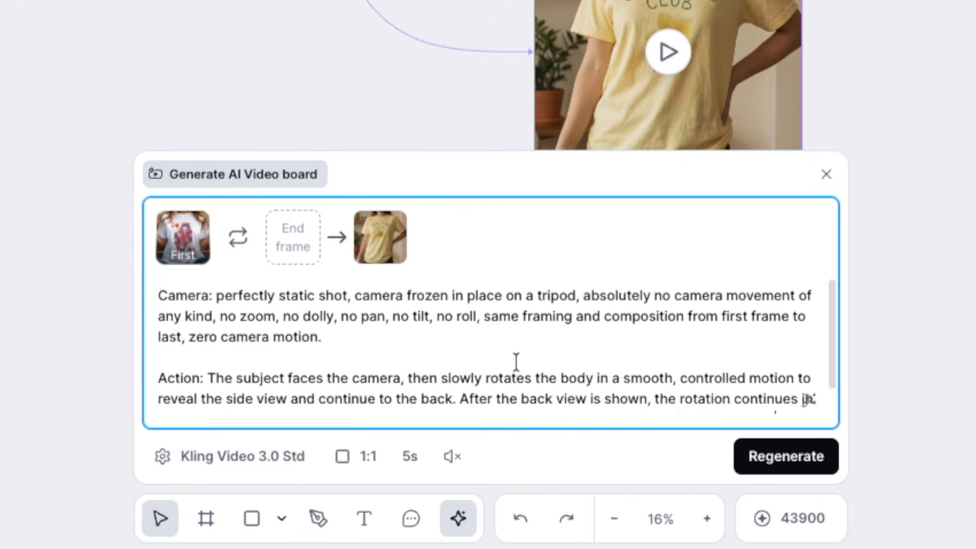
{"action": "left_click", "coordinate": [795, 461]}
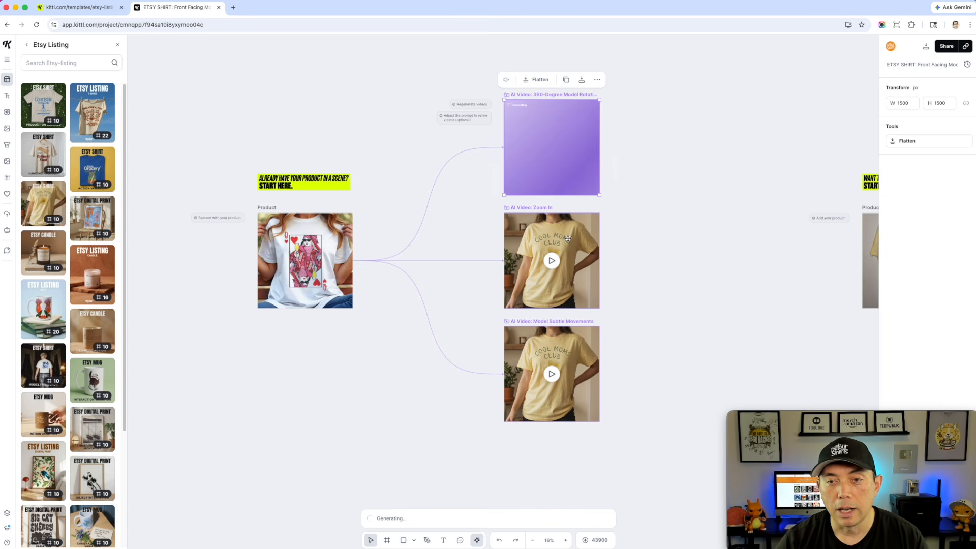
Regenerate the Zoom In and Model Subtle Movements videos from the new product photo
{"action": "left_click", "coordinate": [546, 249]}
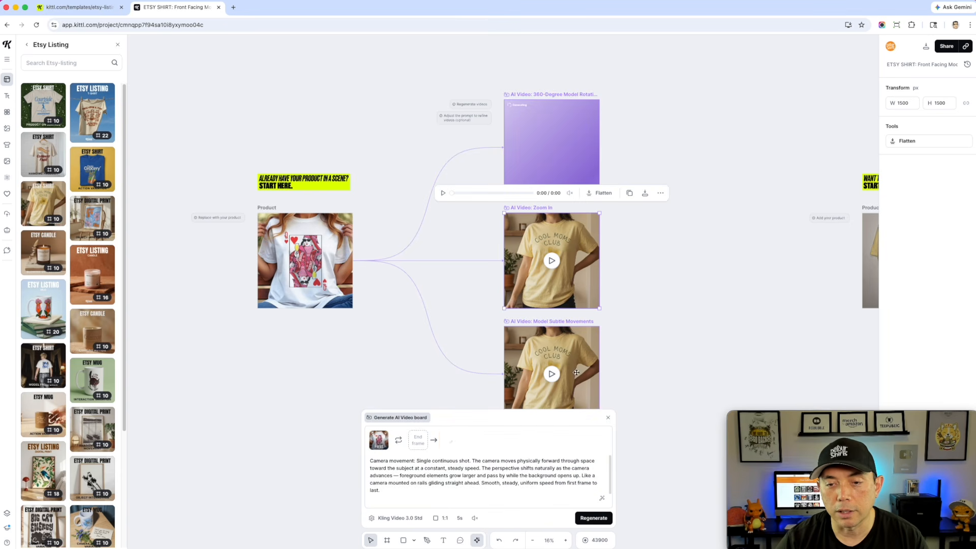
{"action": "left_click", "coordinate": [595, 518]}
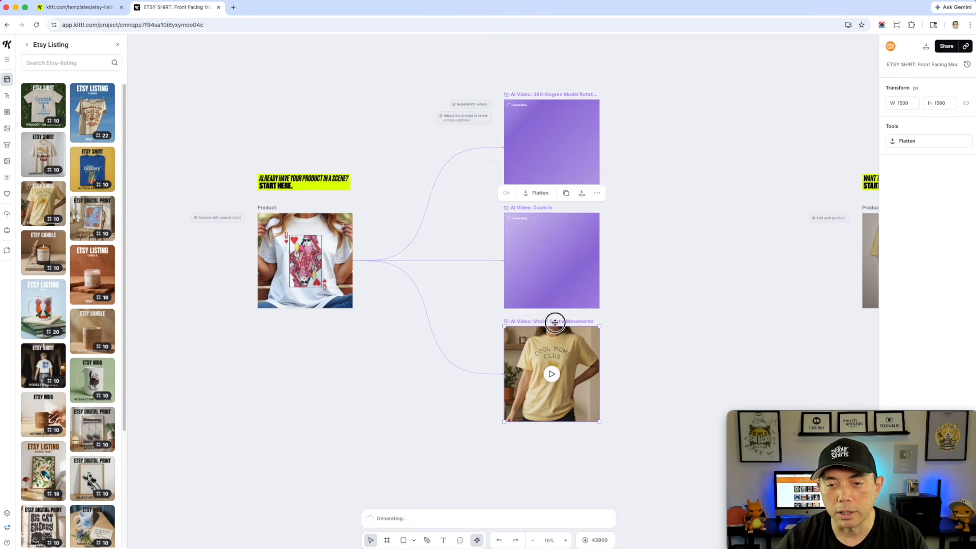
{"action": "left_click", "coordinate": [554, 322]}
{"action": "left_click", "coordinate": [591, 517]}
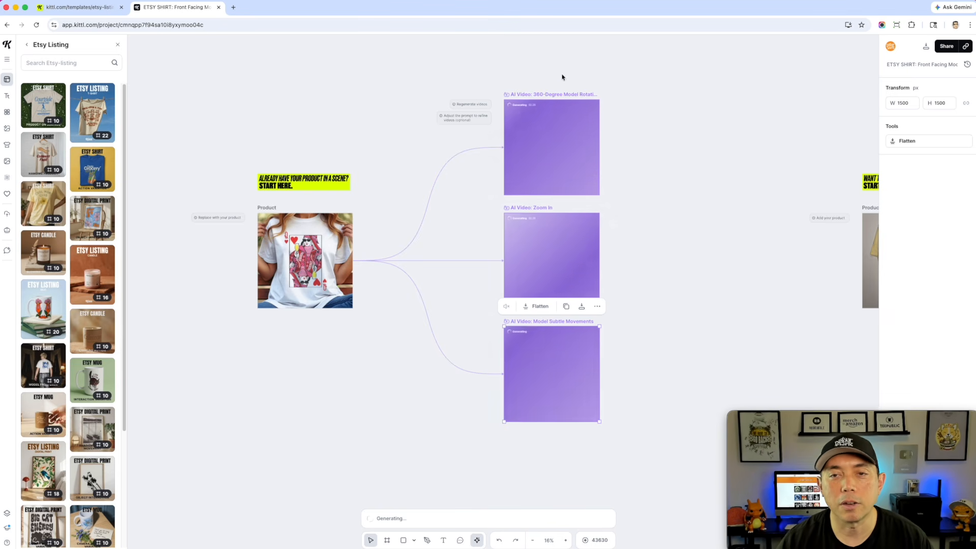
Examine the three AI video boards while they generate
{"action": "scroll", "coordinate": [578, 114], "scroll_direction": "up", "scroll_amount": 5}
{"action": "scroll", "coordinate": [577, 115], "scroll_direction": "up", "scroll_amount": 3}
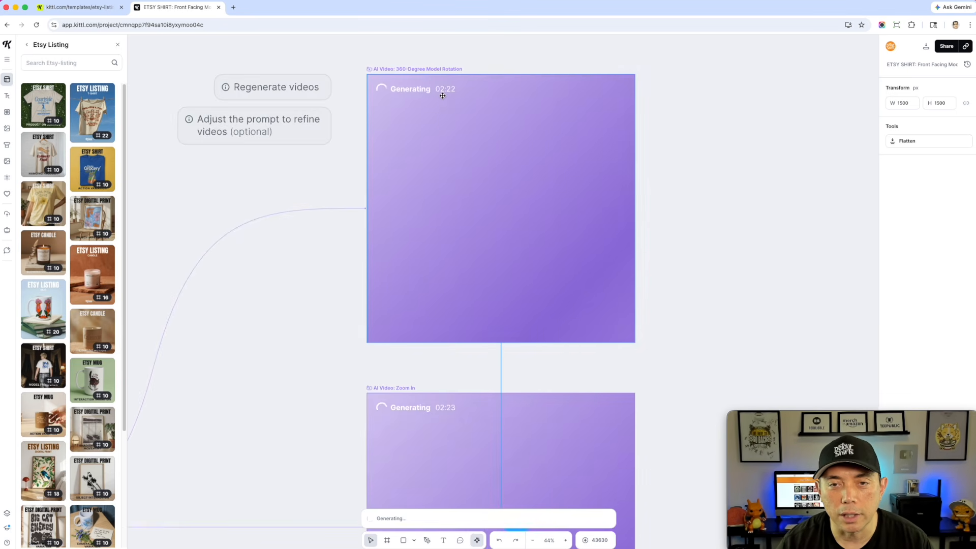
{"action": "scroll", "coordinate": [506, 127], "scroll_direction": "down", "scroll_amount": 10}
{"action": "scroll", "coordinate": [664, 151], "scroll_direction": "down", "scroll_amount": 5}
{"action": "scroll", "coordinate": [697, 146], "scroll_direction": "up", "scroll_amount": 5}
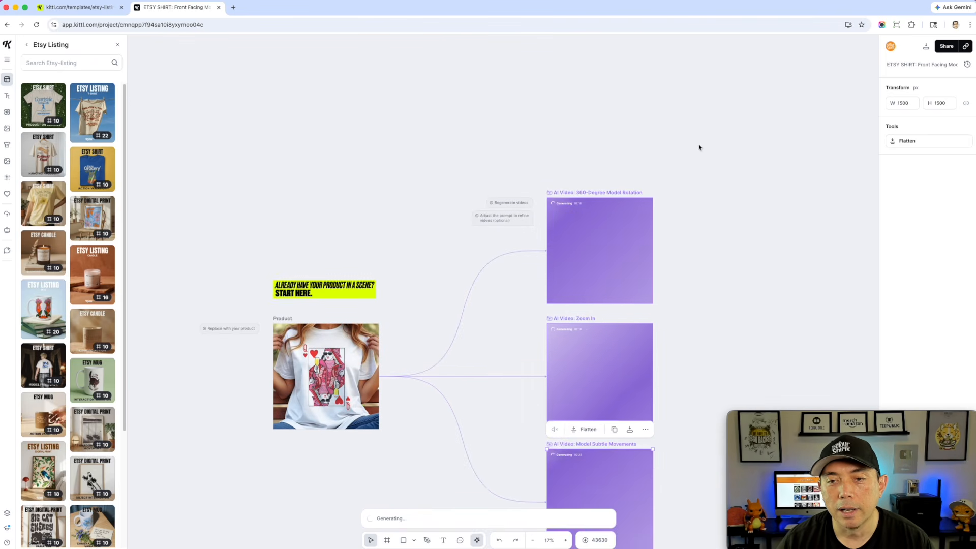
{"action": "scroll", "coordinate": [697, 147], "scroll_direction": "down", "scroll_amount": 2}
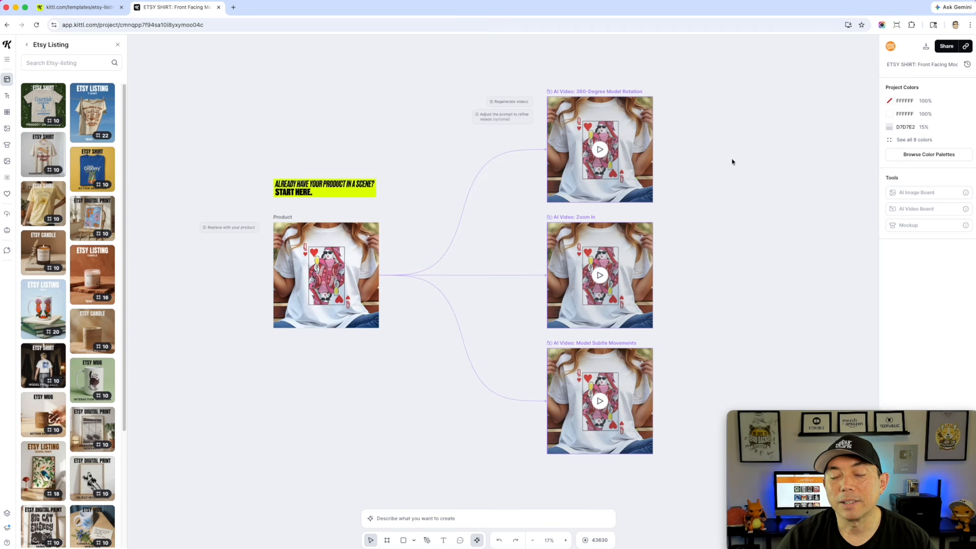
{"action": "scroll", "coordinate": [685, 160], "scroll_direction": "up", "scroll_amount": 5}
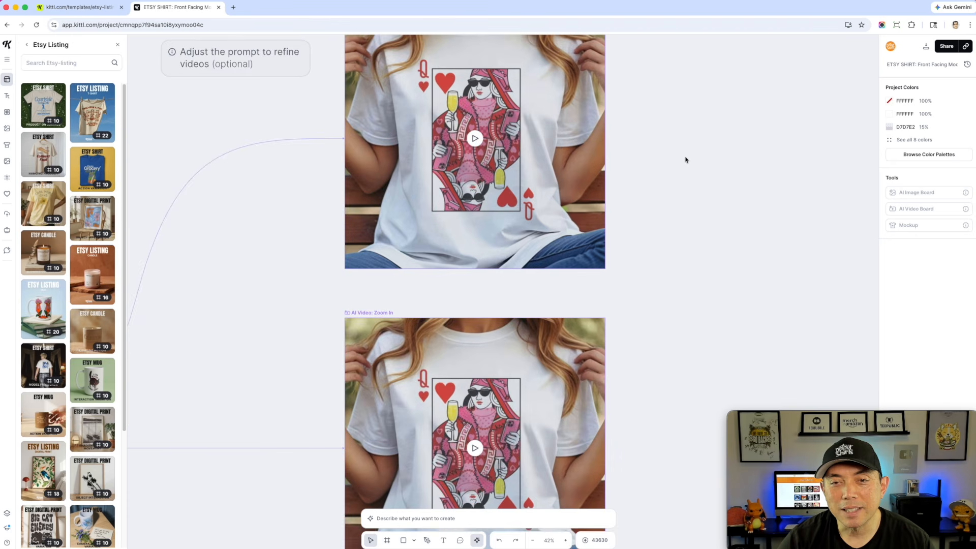
{"action": "scroll", "coordinate": [685, 159], "scroll_direction": "up", "scroll_amount": 3}
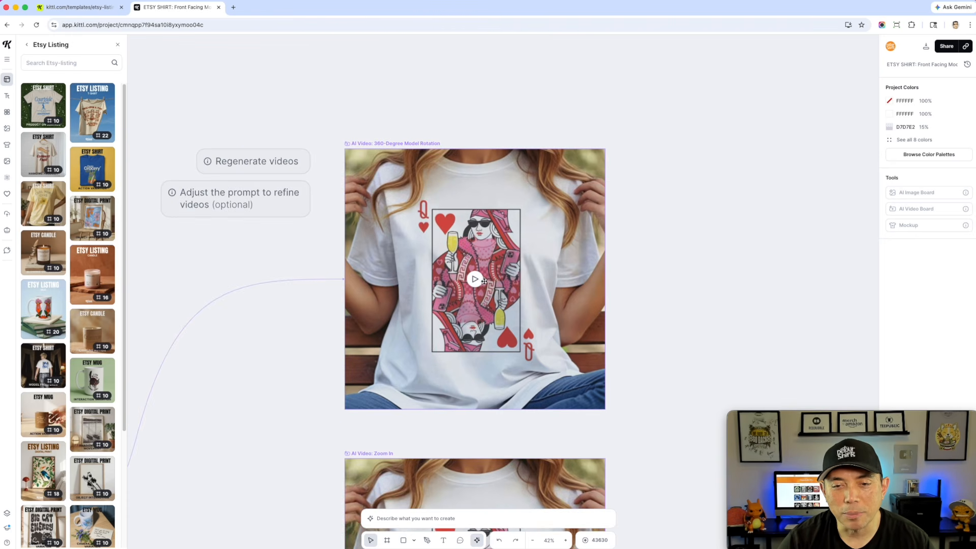
Play the regenerated 360-Degree Model Rotation video
{"action": "left_click", "coordinate": [476, 279]}
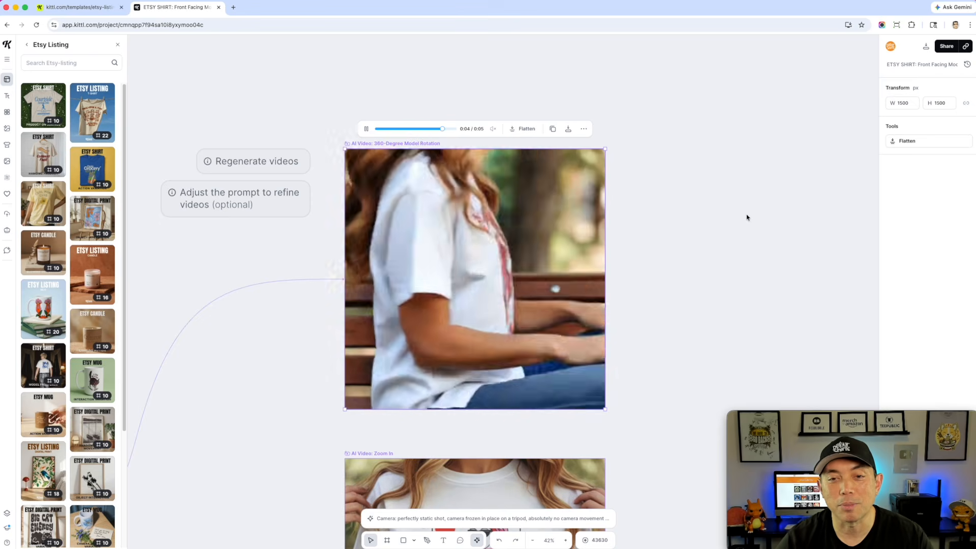
{"action": "scroll", "coordinate": [746, 217], "scroll_direction": "down", "scroll_amount": 6}
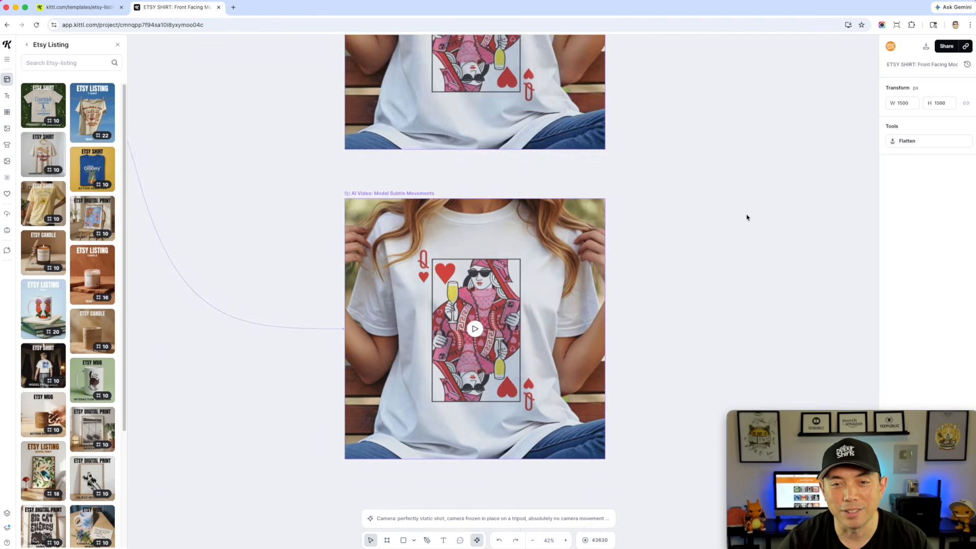
{"action": "scroll", "coordinate": [614, 195], "scroll_direction": "up", "scroll_amount": 6}
{"action": "scroll", "coordinate": [683, 250], "scroll_direction": "down", "scroll_amount": 10}
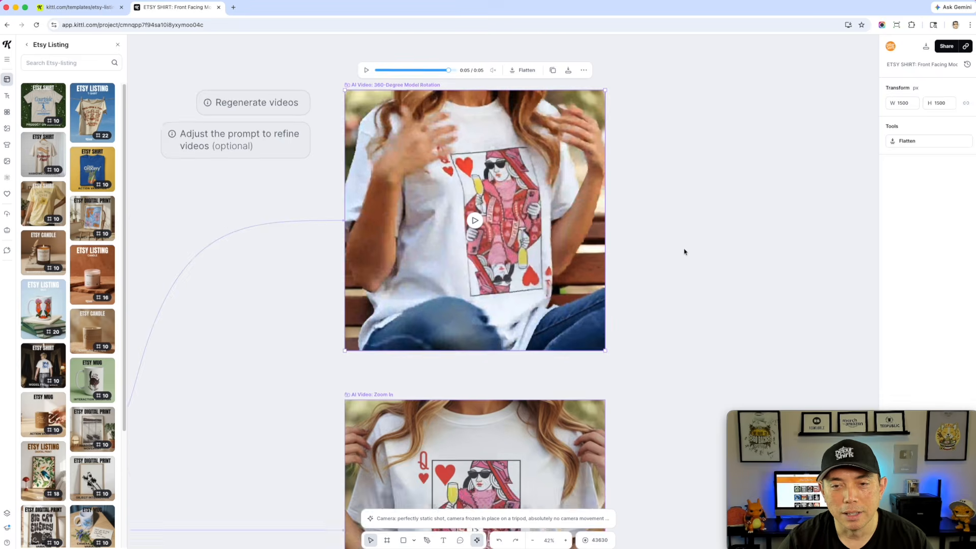
{"action": "scroll", "coordinate": [608, 208], "scroll_direction": "up", "scroll_amount": 3}
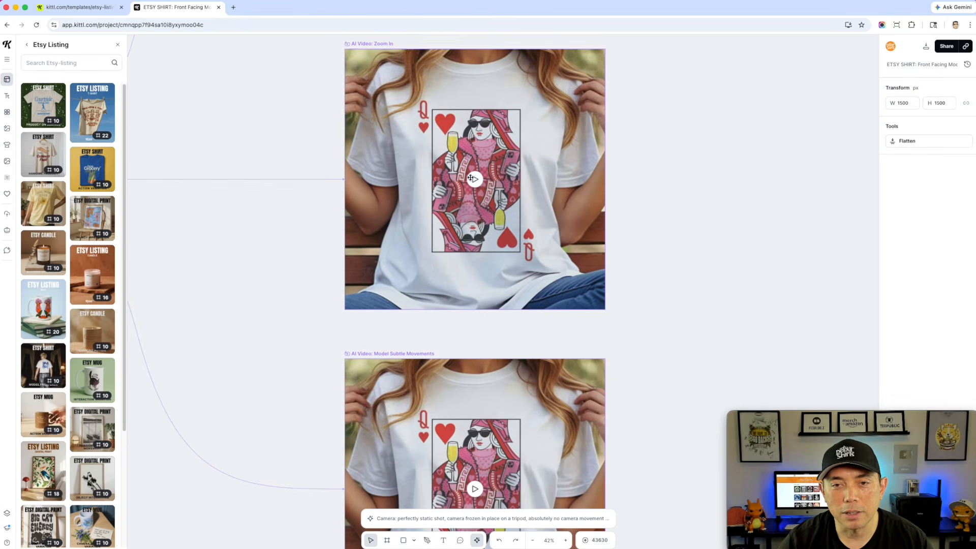
Play the regenerated Zoom In video
{"action": "left_click", "coordinate": [477, 181]}
{"action": "scroll", "coordinate": [660, 201], "scroll_direction": "up", "scroll_amount": 3}
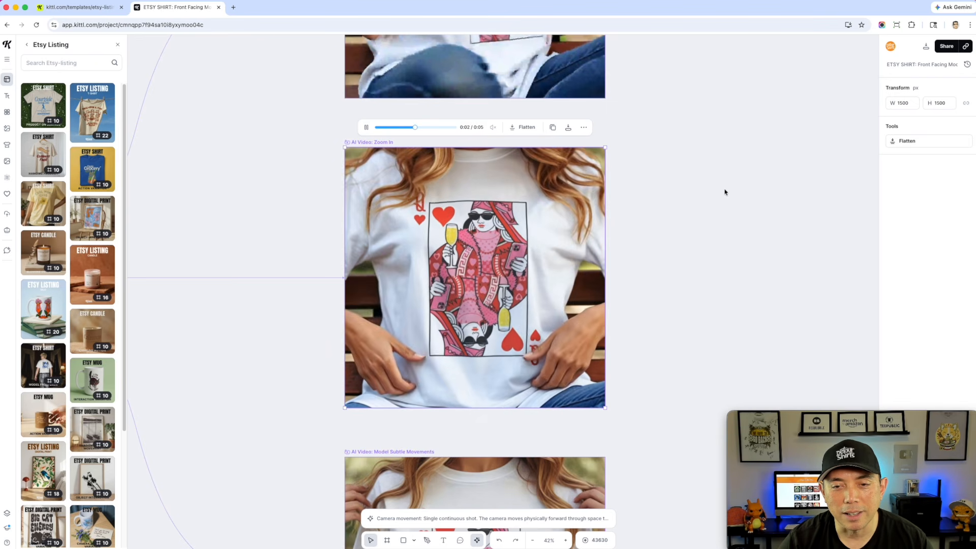
{"action": "scroll", "coordinate": [723, 201], "scroll_direction": "down", "scroll_amount": 1}
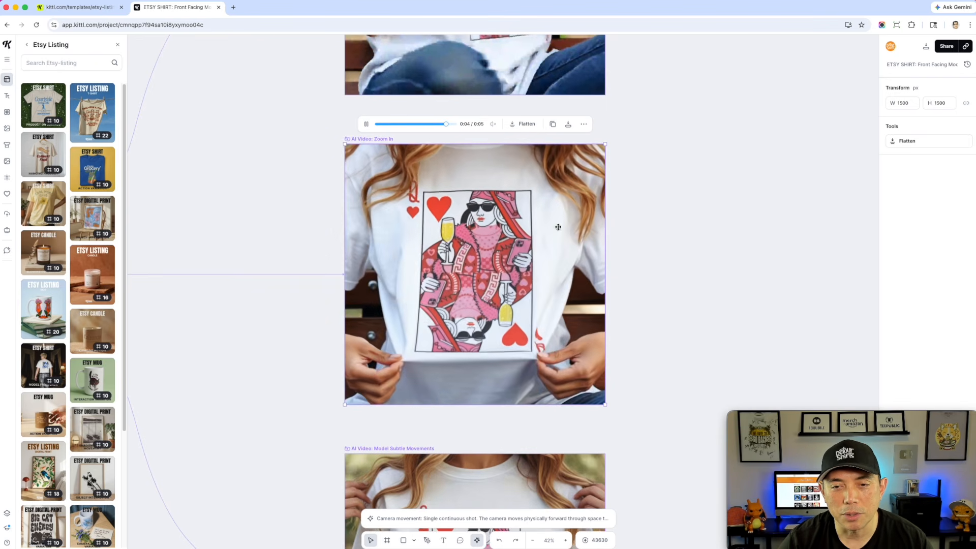
{"action": "scroll", "coordinate": [684, 250], "scroll_direction": "down", "scroll_amount": 9}
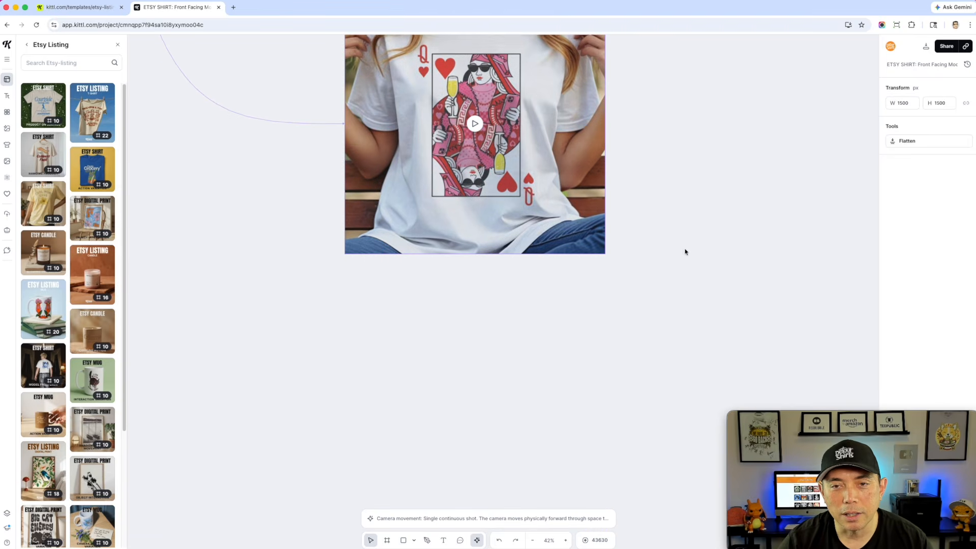
{"action": "scroll", "coordinate": [684, 251], "scroll_direction": "up", "scroll_amount": 1}
Play the regenerated Model Subtle Movements video and read its generation prompt
{"action": "left_click", "coordinate": [475, 142]}
{"action": "scroll", "coordinate": [657, 177], "scroll_direction": "up", "scroll_amount": 2}
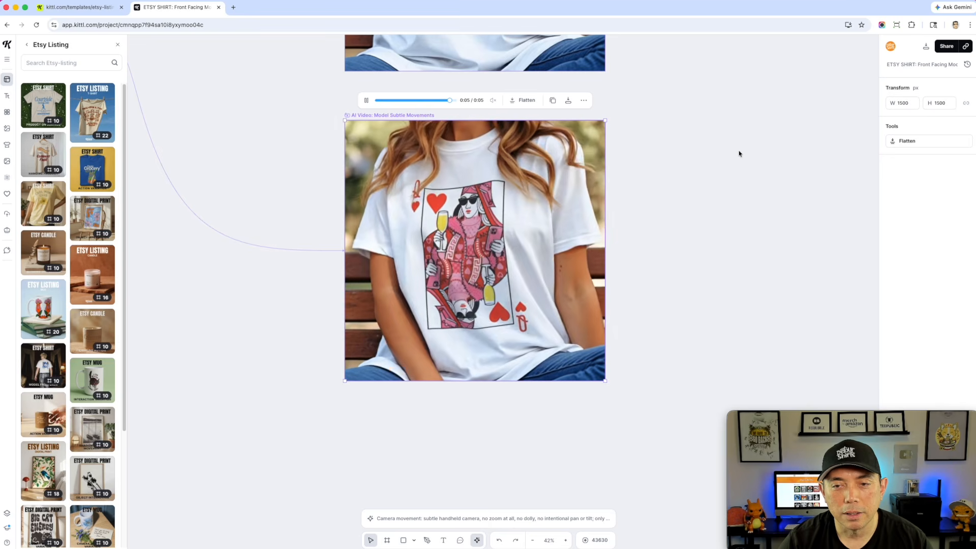
{"action": "scroll", "coordinate": [696, 187], "scroll_direction": "up", "scroll_amount": 1}
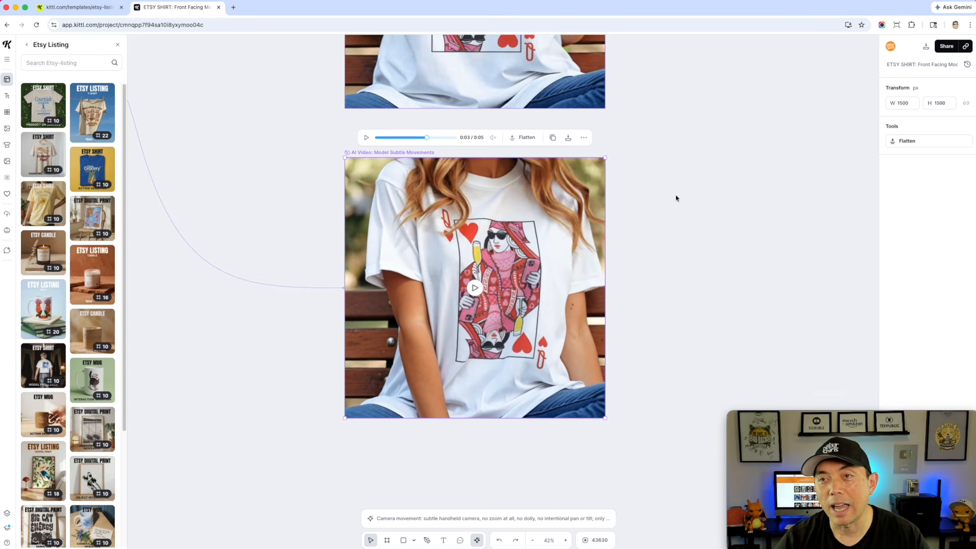
{"action": "scroll", "coordinate": [676, 198], "scroll_direction": "down", "scroll_amount": 1}
{"action": "left_click", "coordinate": [534, 513]}
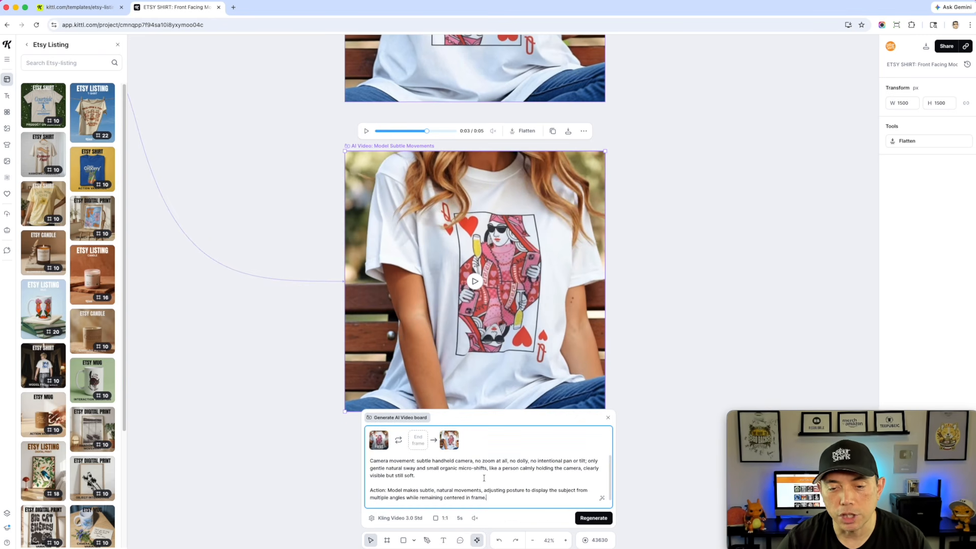
{"action": "left_click", "coordinate": [723, 261]}
{"action": "scroll", "coordinate": [684, 261], "scroll_direction": "up", "scroll_amount": 10}
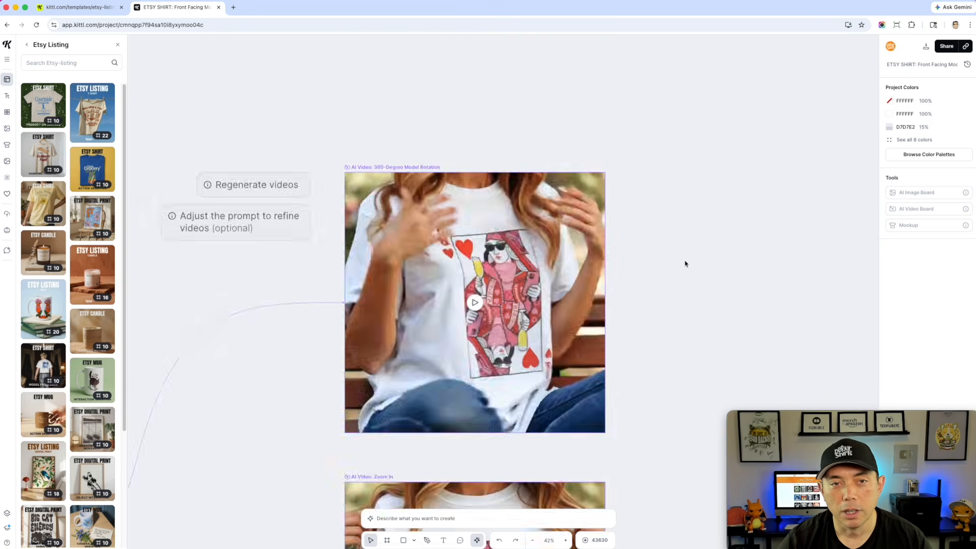
{"action": "scroll", "coordinate": [684, 263], "scroll_direction": "down", "scroll_amount": 5}
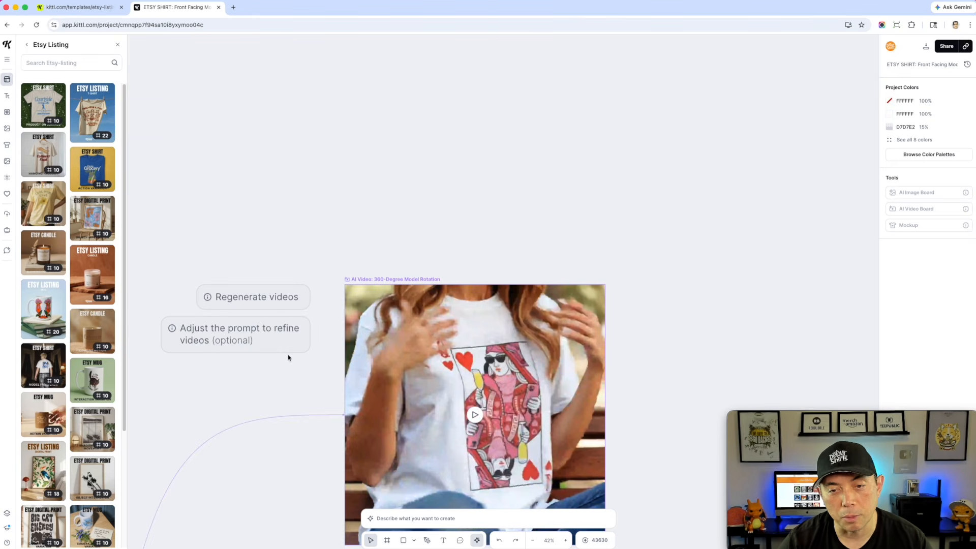
{"action": "scroll", "coordinate": [304, 359], "scroll_direction": "down", "scroll_amount": 5}
{"action": "scroll", "coordinate": [512, 355], "scroll_direction": "down", "scroll_amount": 5}
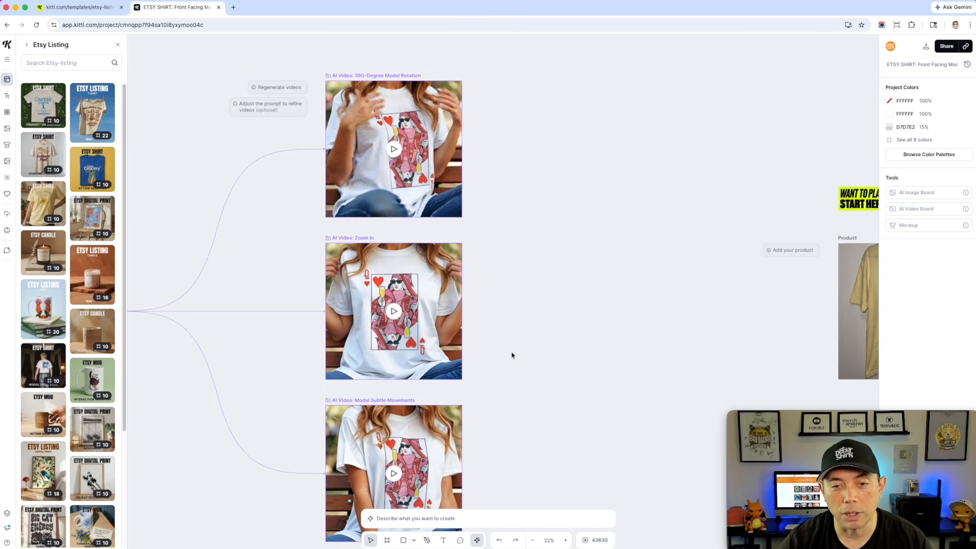
Copy the queen-of-hearts shirt photo and paste it into the Product board of the place-your-product-in-a-scene section
{"action": "scroll", "coordinate": [512, 355], "scroll_direction": "down", "scroll_amount": 5}
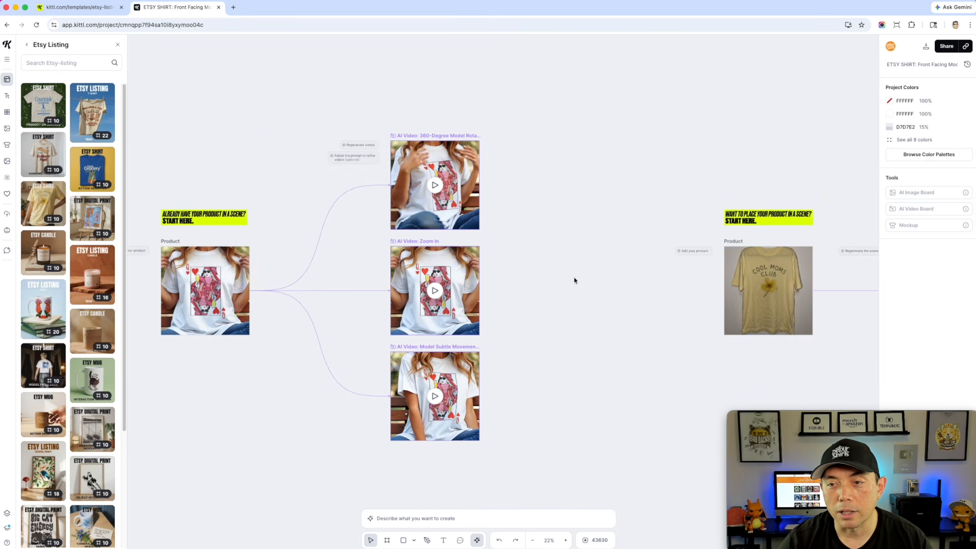
{"action": "left_click", "coordinate": [192, 287]}
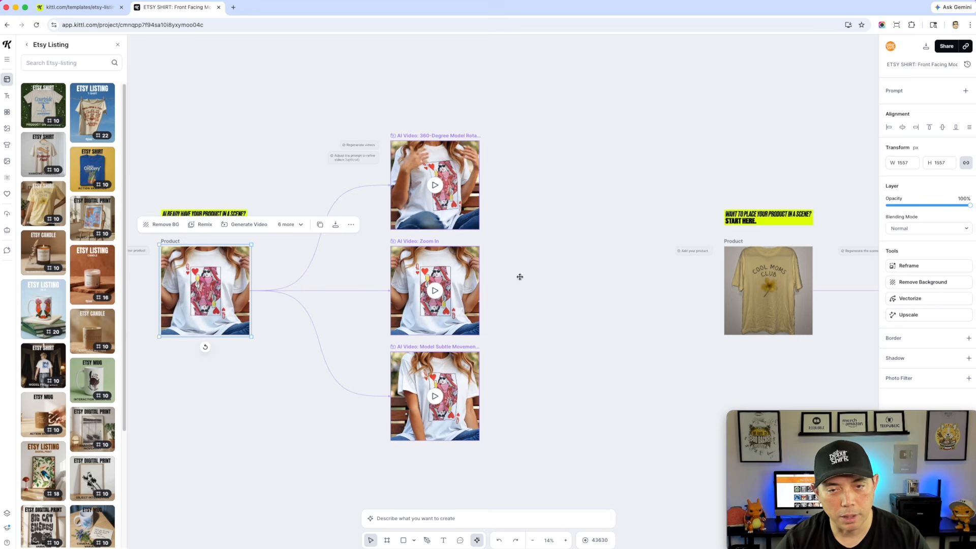
{"action": "left_click", "coordinate": [555, 274]}
{"action": "left_click_drag", "start_coordinate": [589, 274], "coordinate": [307, 246]}
{"action": "scroll", "coordinate": [545, 251], "scroll_direction": "up", "scroll_amount": 5}
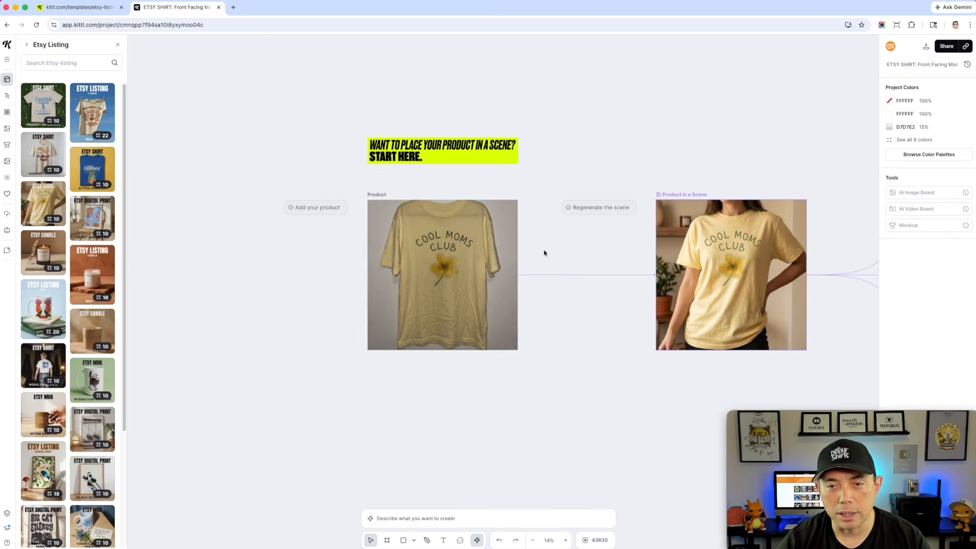
{"action": "left_click", "coordinate": [377, 195]}
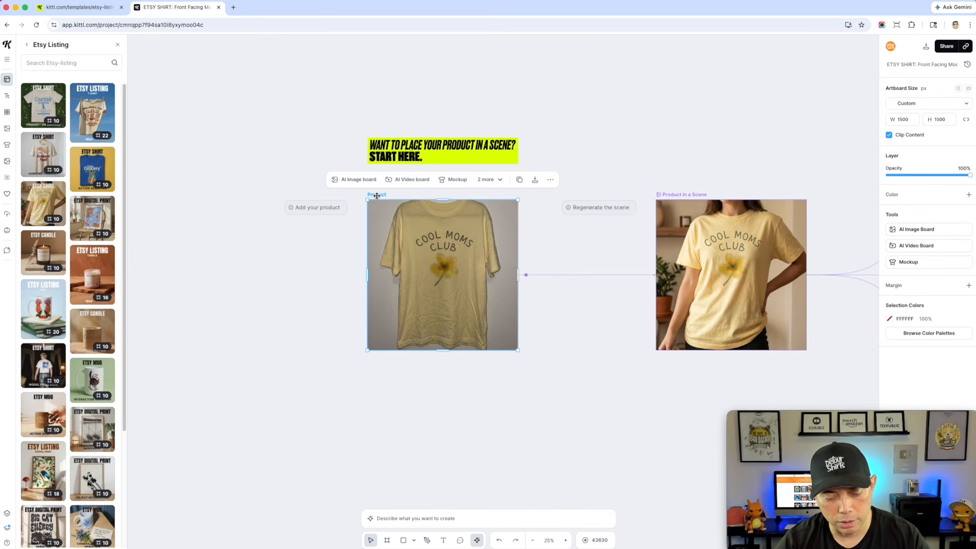
{"action": "key", "text": "cmd+v"}
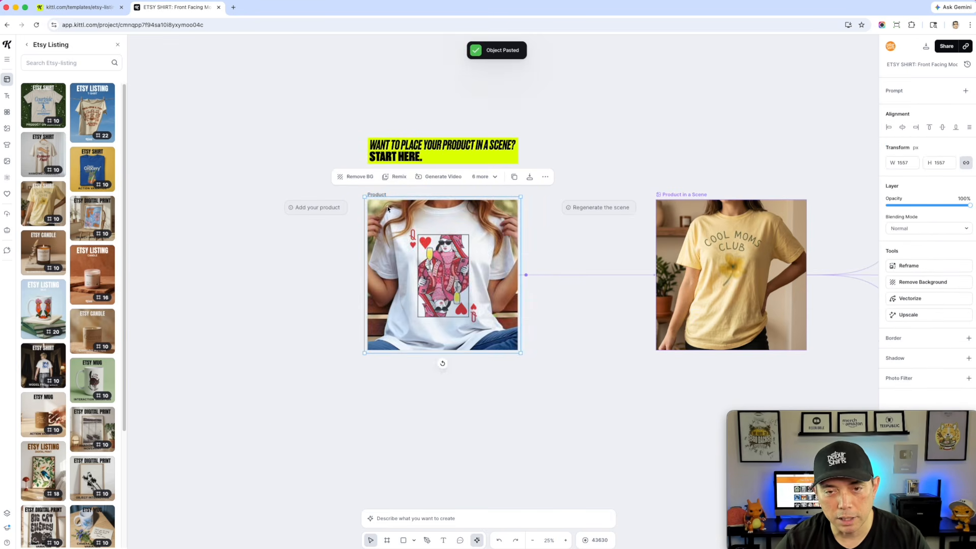
Send the pasted photo to the back and delete the yellow Cool Moms Club shirt photo it replaces
{"action": "right_click", "coordinate": [421, 245]}
{"action": "left_click", "coordinate": [458, 401]}
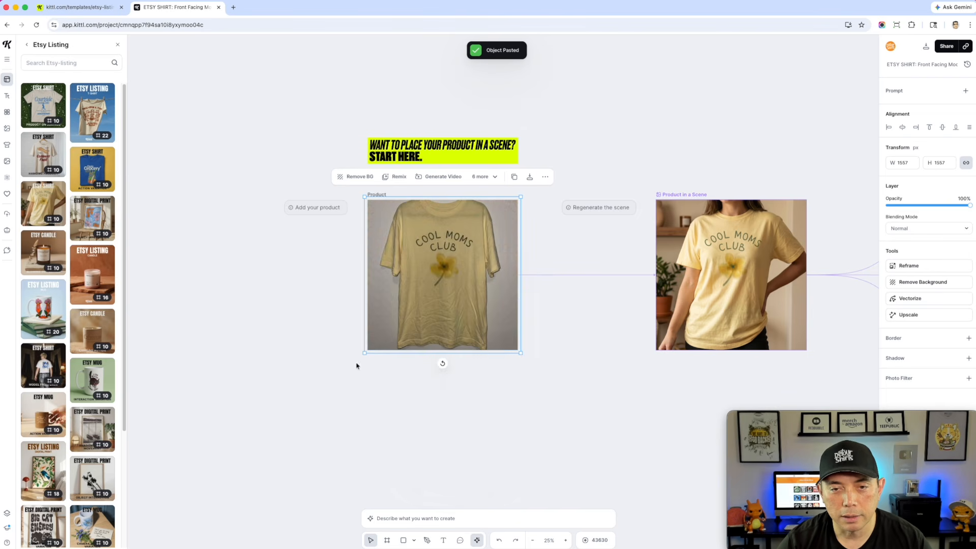
{"action": "left_click", "coordinate": [382, 384]}
{"action": "left_click", "coordinate": [425, 279]}
{"action": "key", "text": "Delete"}
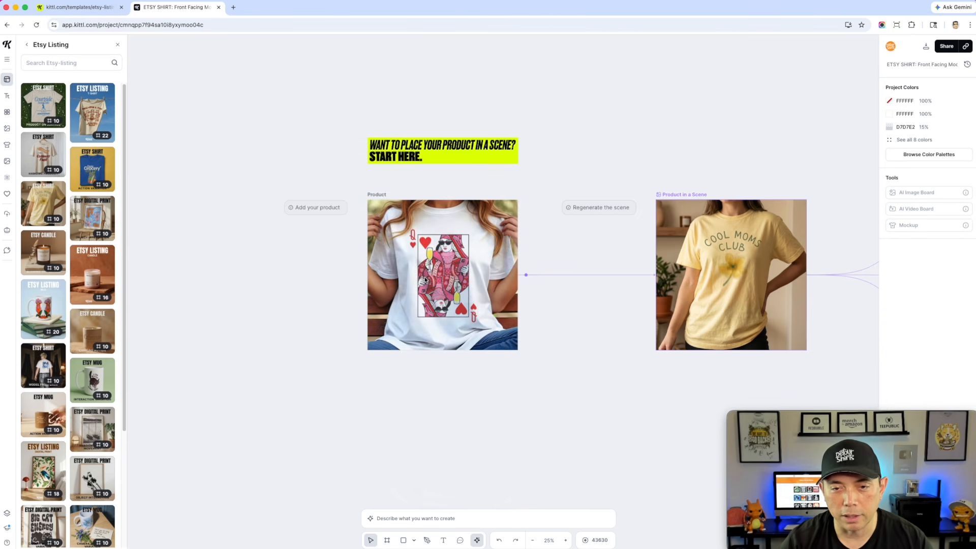
Regenerate the Product in a Scene image from the new queen-of-hearts product photo
{"action": "scroll", "coordinate": [483, 357], "scroll_direction": "right", "scroll_amount": 5}
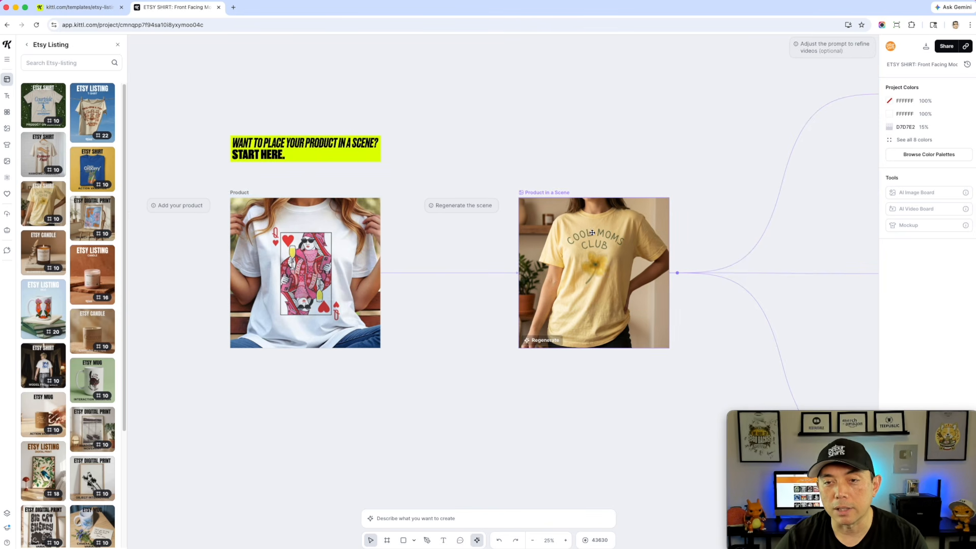
{"action": "left_click", "coordinate": [544, 195]}
{"action": "left_click", "coordinate": [593, 517]}
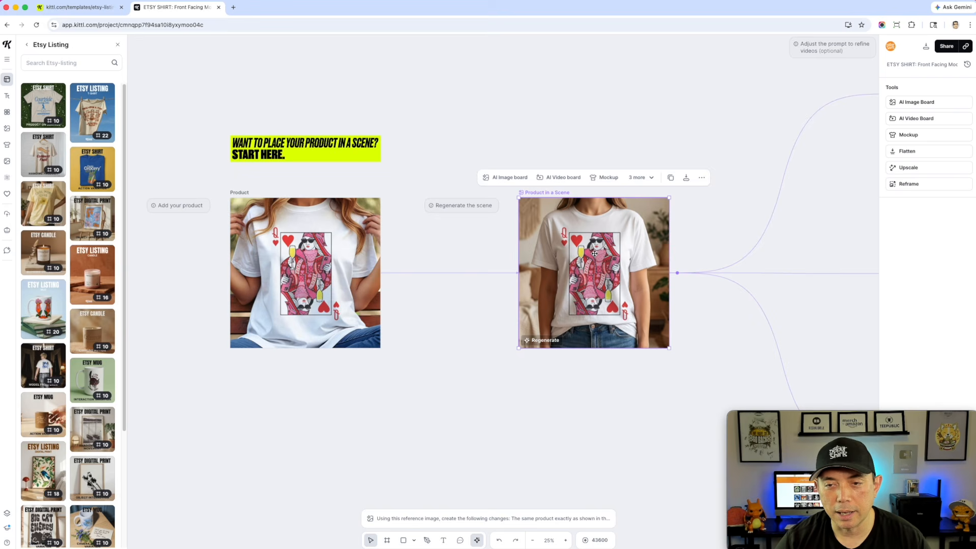
Regenerate the 360-Degree Model Rotation video from the new scene image
{"action": "left_click", "coordinate": [633, 405]}
{"action": "left_click_drag", "start_coordinate": [683, 367], "coordinate": [364, 379]}
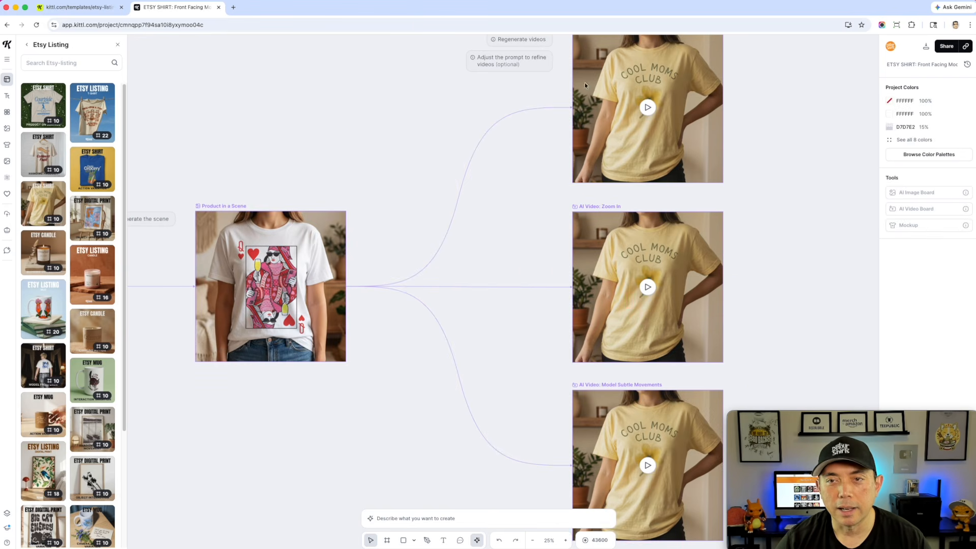
{"action": "scroll", "coordinate": [626, 257], "scroll_direction": "down", "scroll_amount": 3}
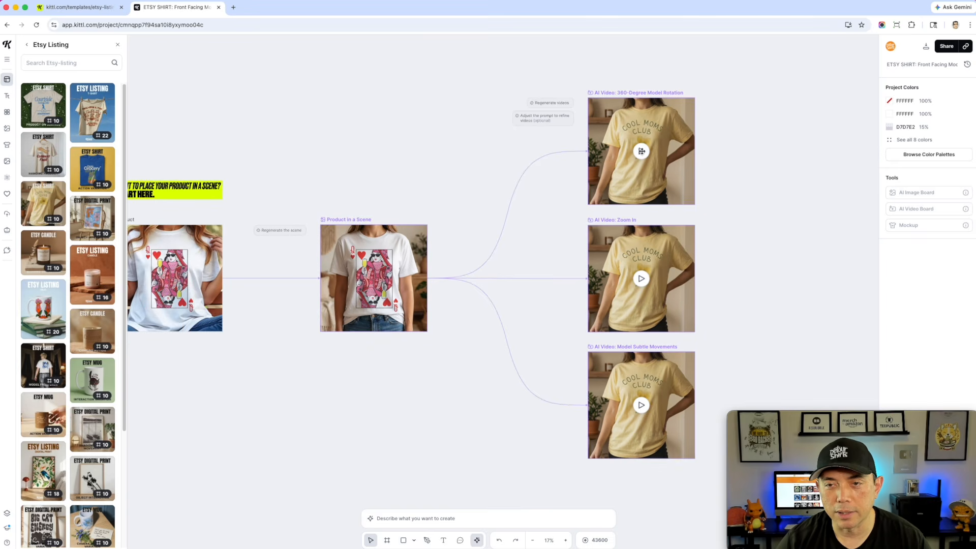
{"action": "left_click", "coordinate": [633, 92]}
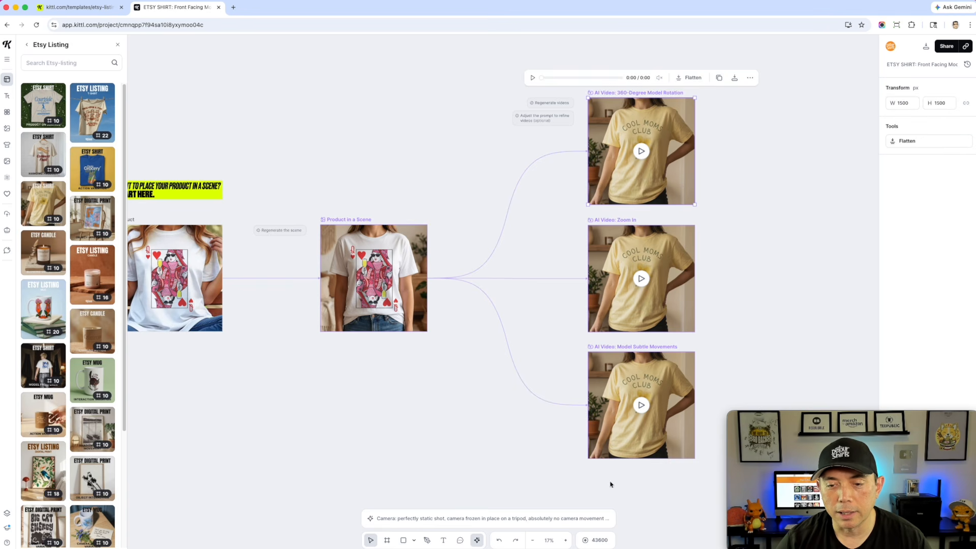
{"action": "left_click", "coordinate": [589, 517]}
{"action": "left_click", "coordinate": [592, 518]}
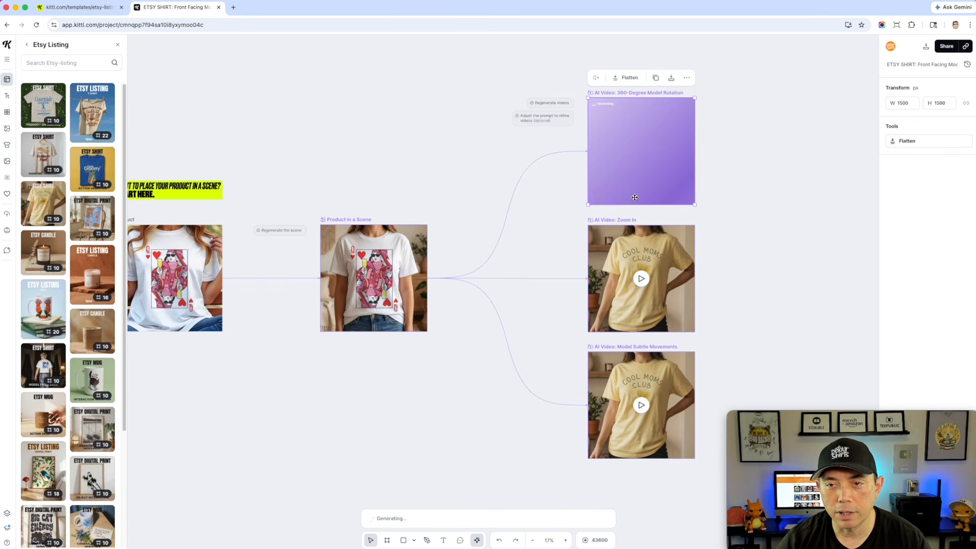
Regenerate the Zoom In and Model Subtle Movements videos from the new scene image
{"action": "left_click", "coordinate": [619, 220]}
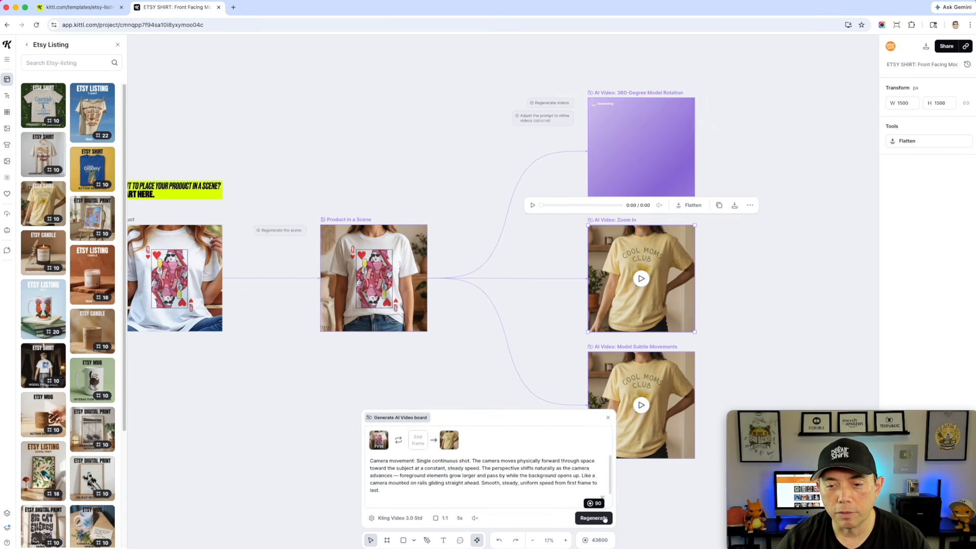
{"action": "left_click", "coordinate": [599, 519]}
{"action": "left_click", "coordinate": [617, 348]}
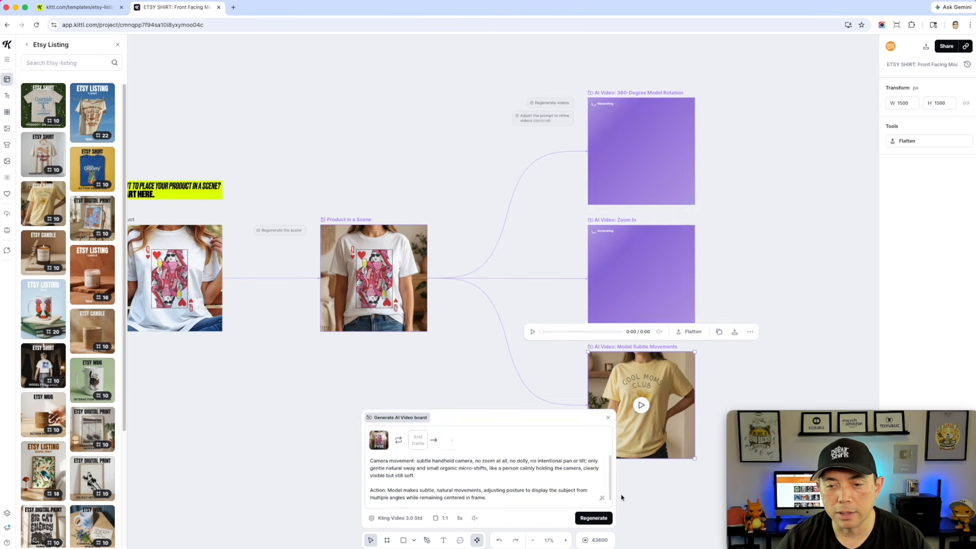
{"action": "left_click", "coordinate": [593, 517]}
{"action": "left_click", "coordinate": [348, 431]}
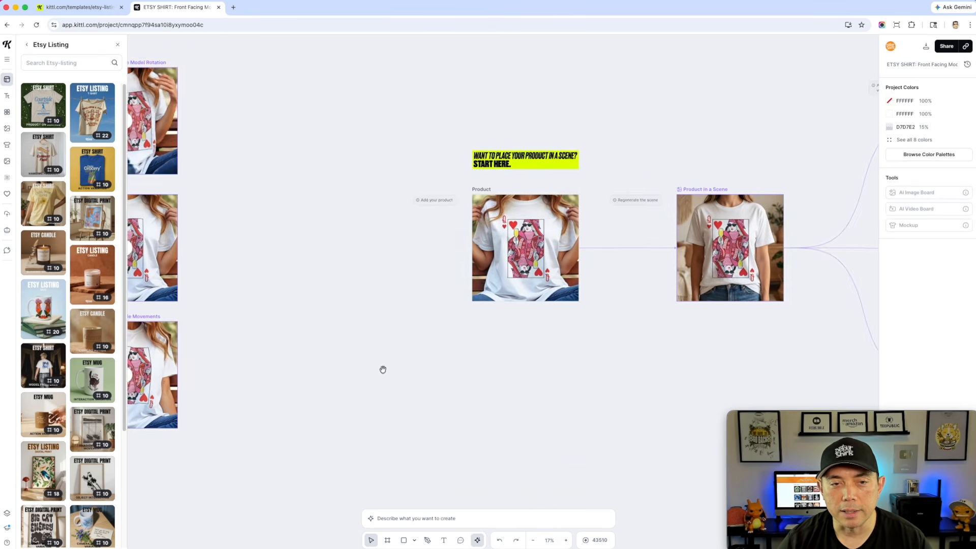
Watch the three video boards while the new videos generate
{"action": "left_click_drag", "start_coordinate": [381, 371], "coordinate": [636, 361]}
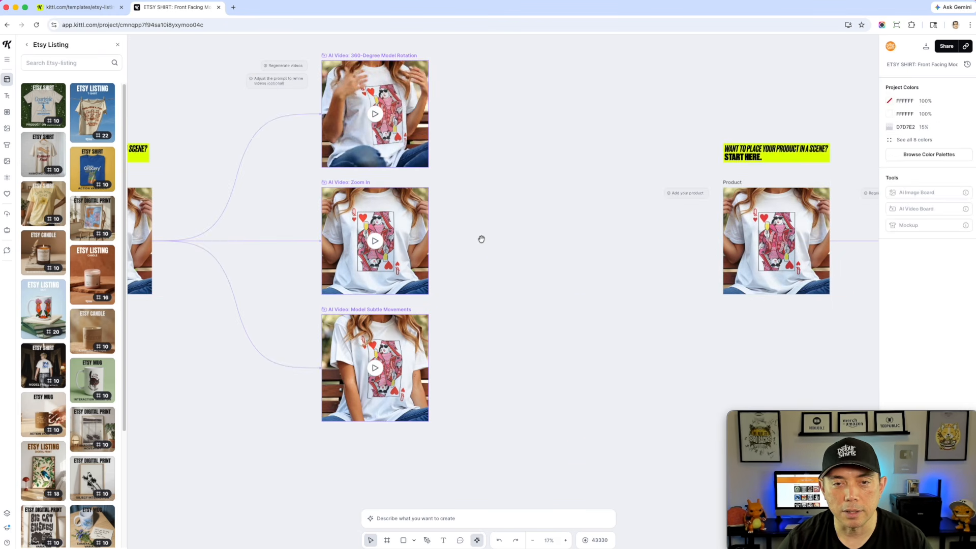
{"action": "scroll", "coordinate": [481, 239], "scroll_direction": "right", "scroll_amount": 5}
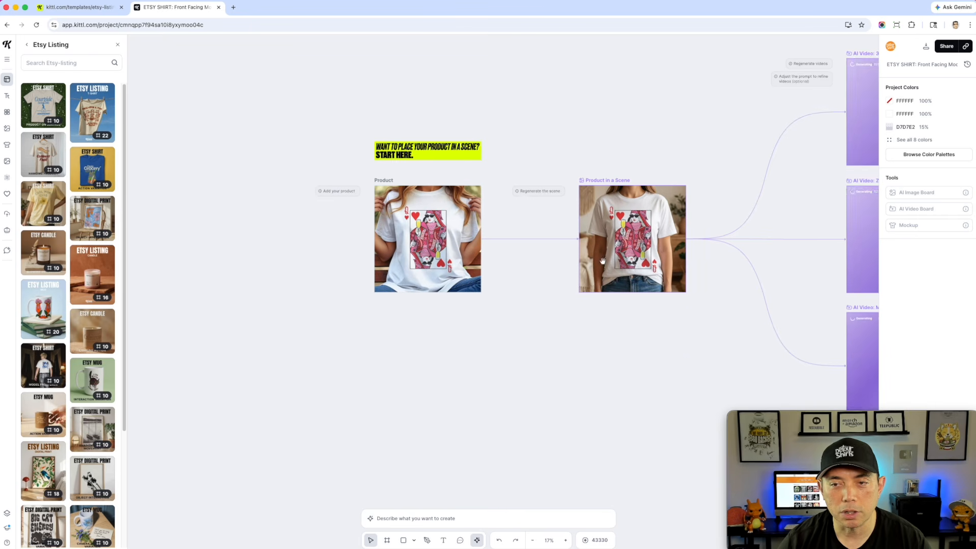
{"action": "scroll", "coordinate": [644, 355], "scroll_direction": "right", "scroll_amount": 4}
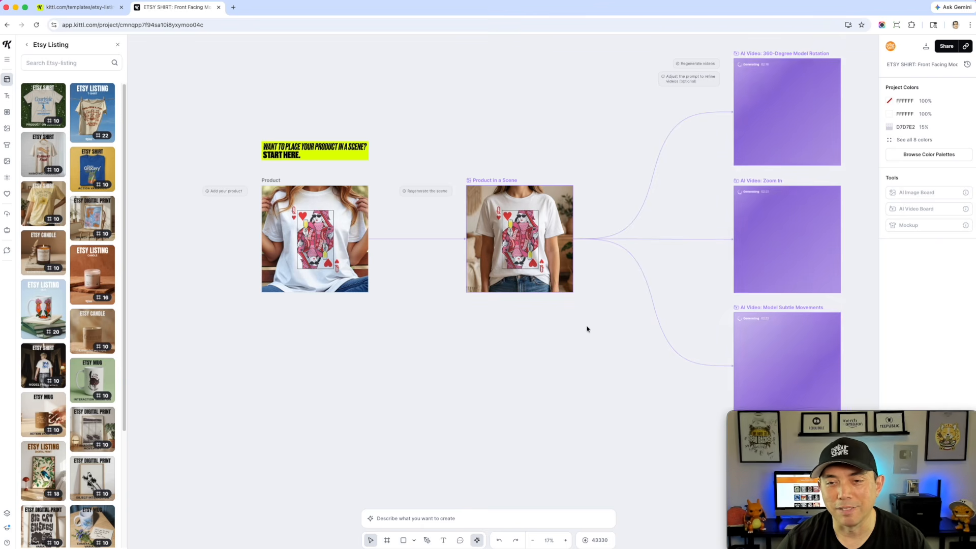
{"action": "scroll", "coordinate": [498, 333], "scroll_direction": "right", "scroll_amount": 5}
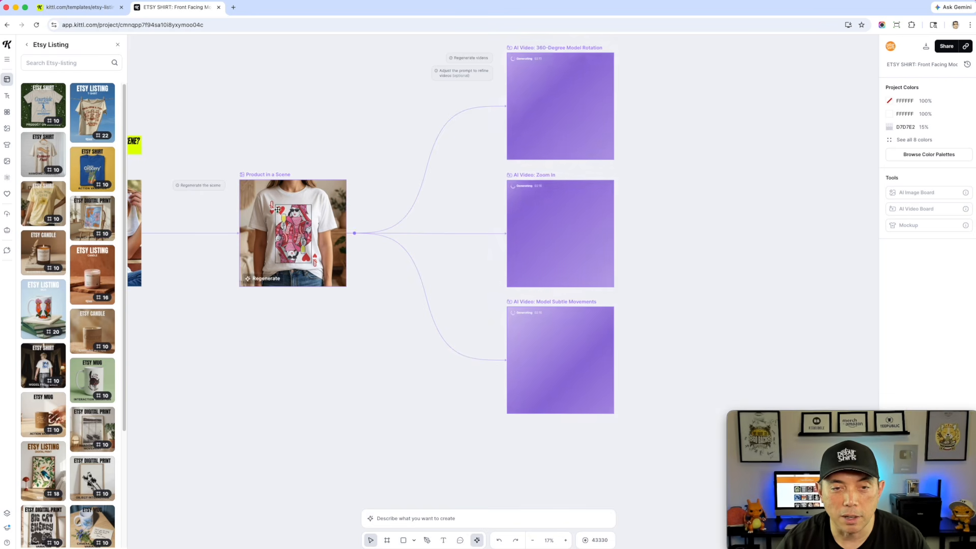
{"action": "scroll", "coordinate": [327, 338], "scroll_direction": "left", "scroll_amount": 3}
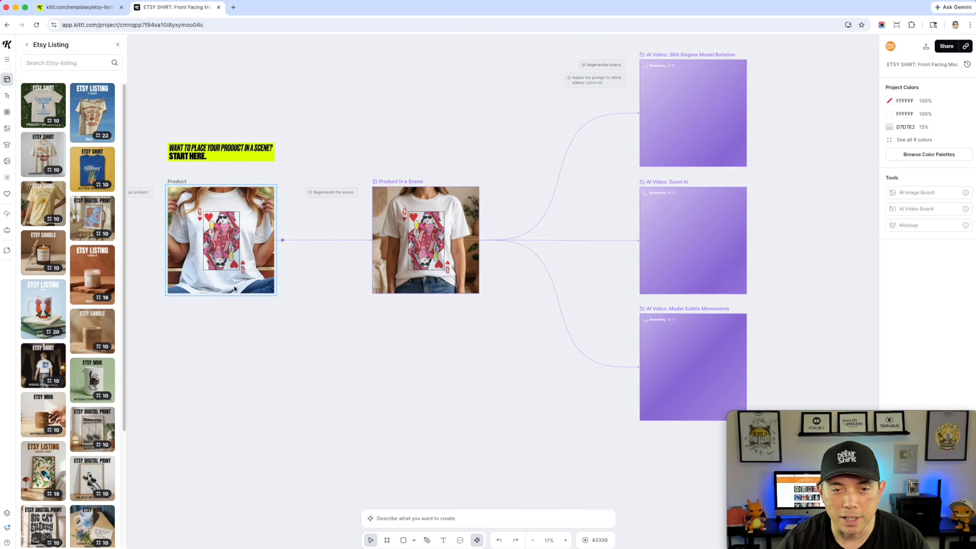
{"action": "left_click_drag", "start_coordinate": [514, 362], "coordinate": [374, 355]}
{"action": "scroll", "coordinate": [517, 73], "scroll_direction": "up", "scroll_amount": 3}
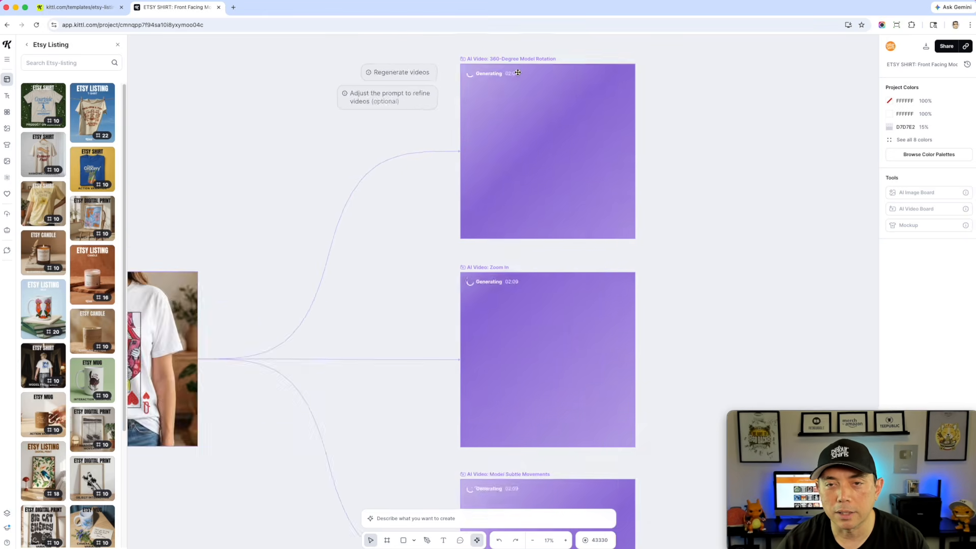
{"action": "scroll", "coordinate": [518, 73], "scroll_direction": "down", "scroll_amount": 5}
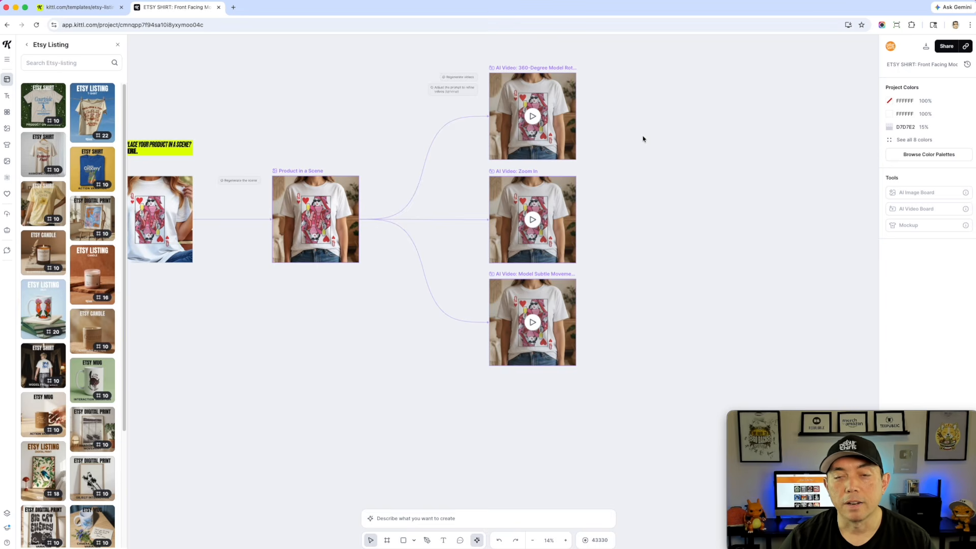
Play the new 360-Degree Model Rotation video
{"action": "scroll", "coordinate": [616, 160], "scroll_direction": "up", "scroll_amount": 5}
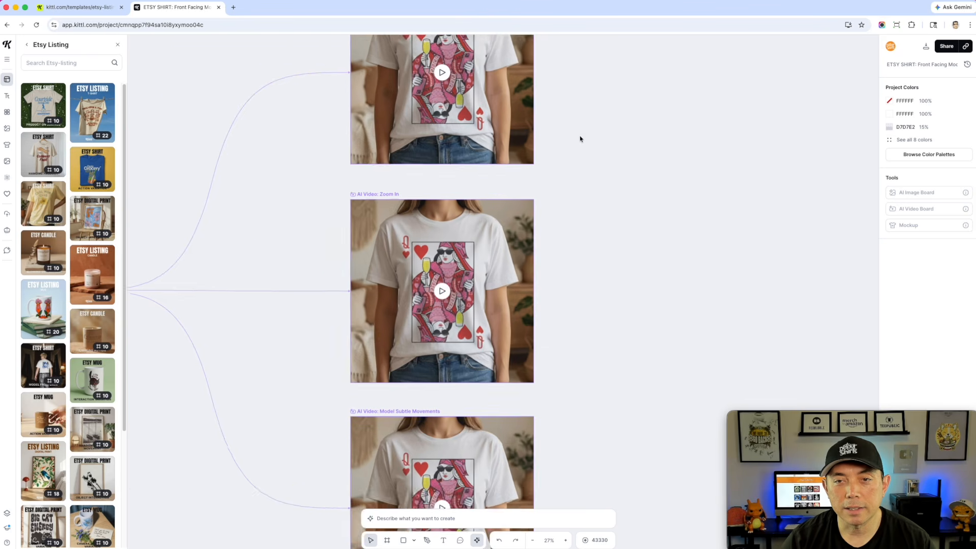
{"action": "scroll", "coordinate": [635, 133], "scroll_direction": "up", "scroll_amount": 3}
{"action": "scroll", "coordinate": [678, 181], "scroll_direction": "up", "scroll_amount": 3}
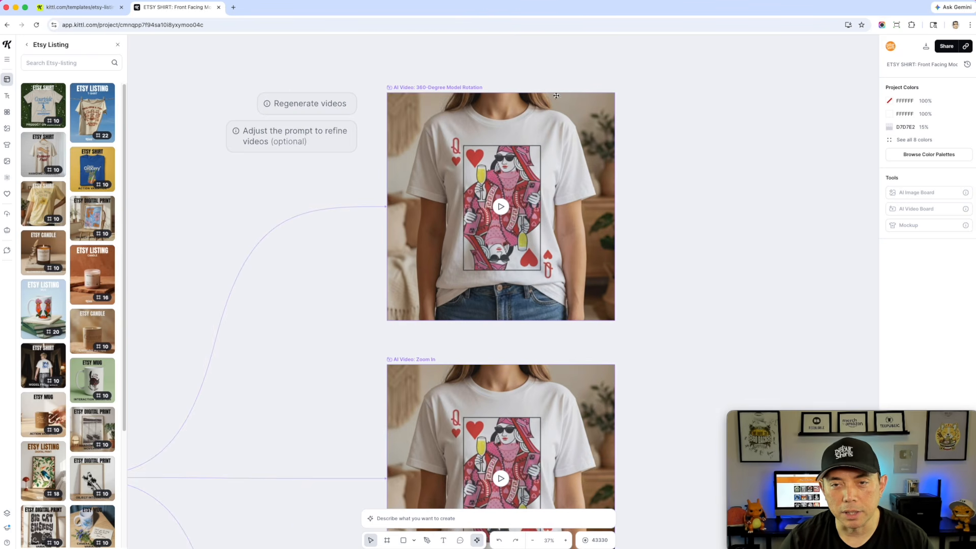
{"action": "left_click", "coordinate": [500, 208]}
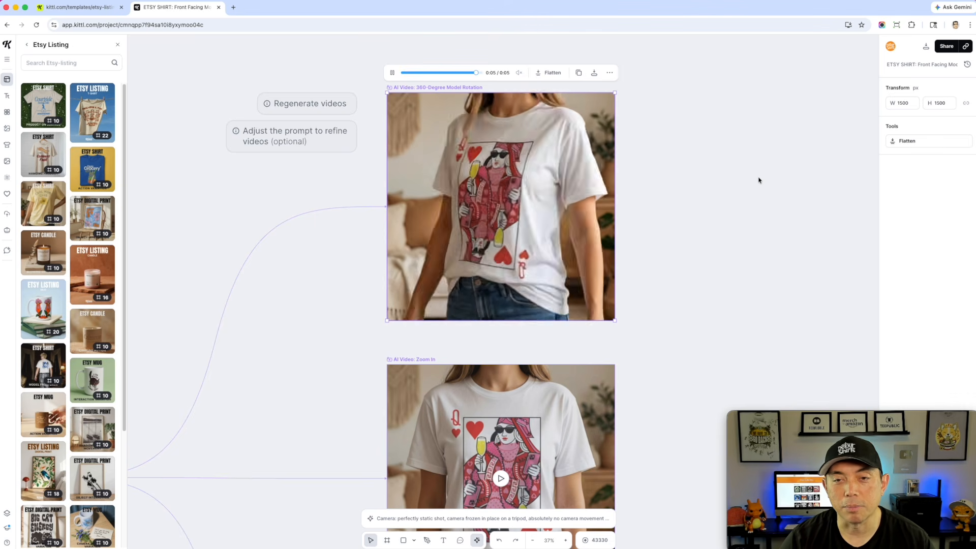
Play the new Zoom In video
{"action": "scroll", "coordinate": [701, 216], "scroll_direction": "down", "scroll_amount": 2}
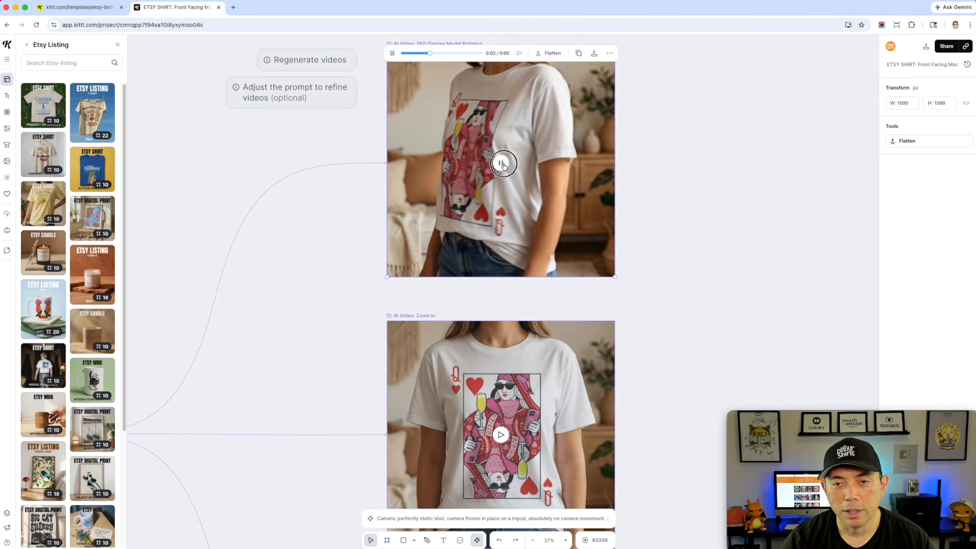
{"action": "scroll", "coordinate": [629, 213], "scroll_direction": "down", "scroll_amount": 5}
{"action": "left_click", "coordinate": [502, 213]}
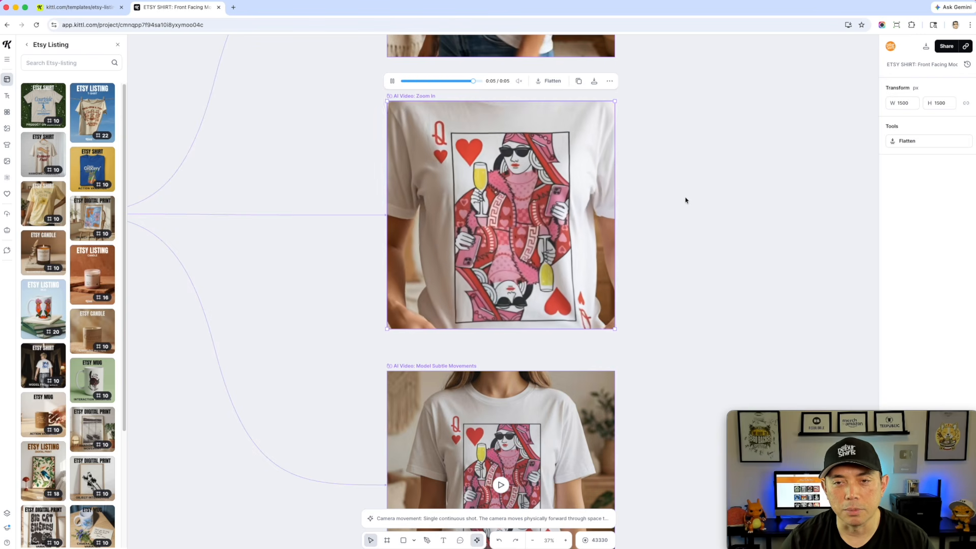
Play the new Model Subtle Movements video
{"action": "scroll", "coordinate": [685, 201], "scroll_direction": "down", "scroll_amount": 5}
{"action": "mouse_move", "coordinate": [500, 316]}
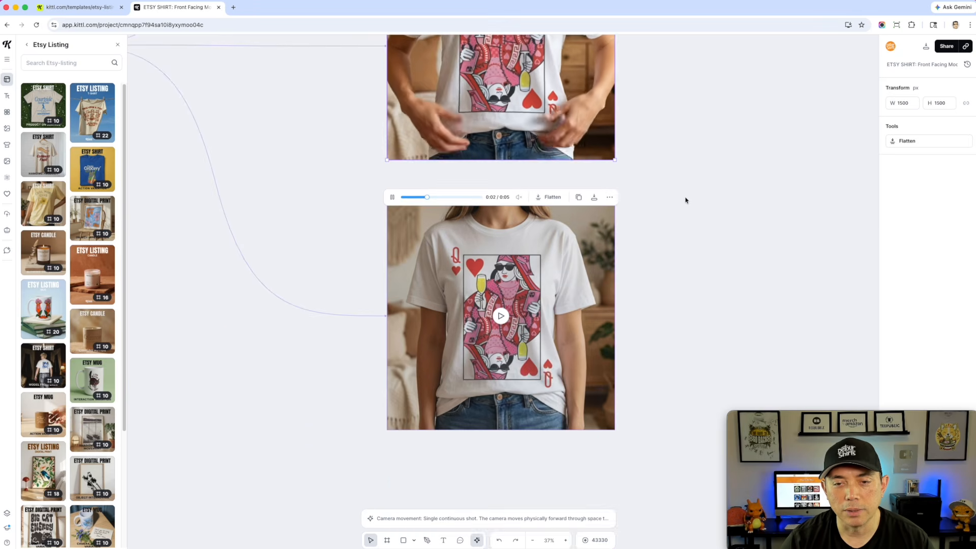
{"action": "left_click", "coordinate": [500, 316]}
{"action": "scroll", "coordinate": [654, 281], "scroll_direction": "down", "scroll_amount": 3}
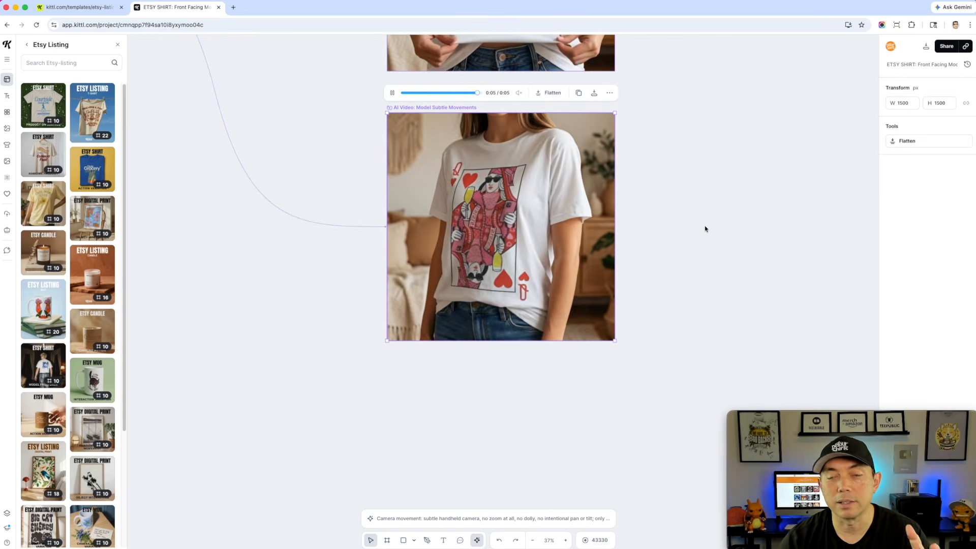
{"action": "scroll", "coordinate": [704, 232], "scroll_direction": "down", "scroll_amount": 5}
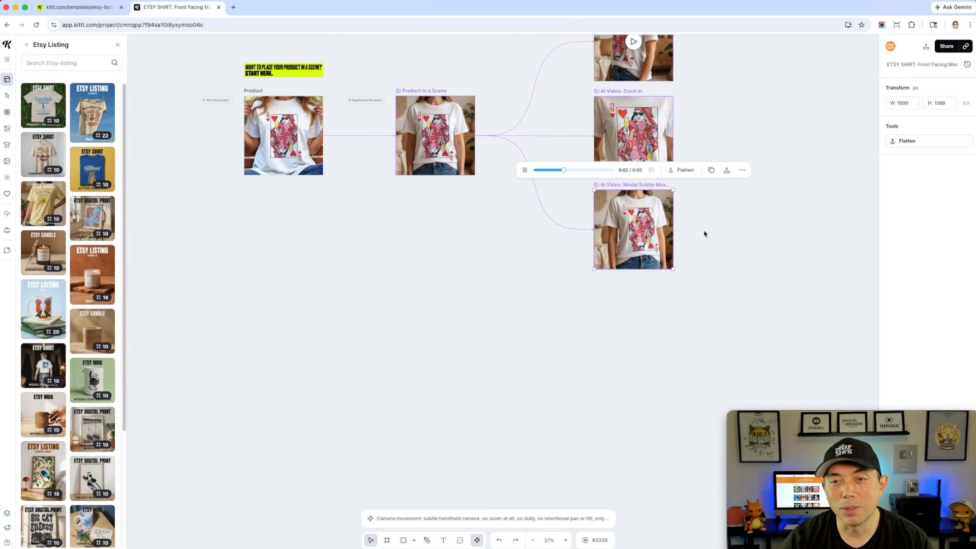
{"action": "left_click", "coordinate": [637, 142]}
{"action": "scroll", "coordinate": [560, 244], "scroll_direction": "up", "scroll_amount": 4}
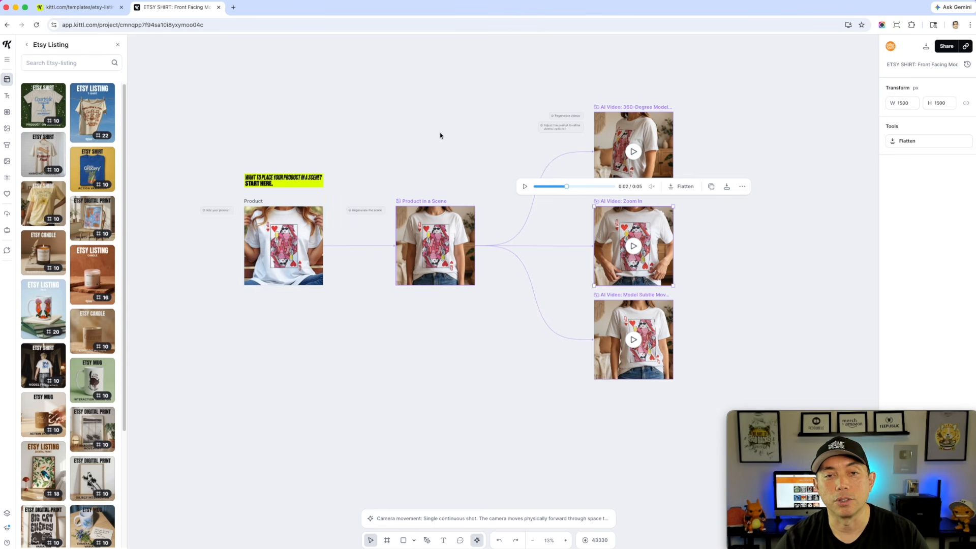
Add the Etsy Shirt Hanging Product template to the canvas
{"action": "left_click", "coordinate": [431, 114]}
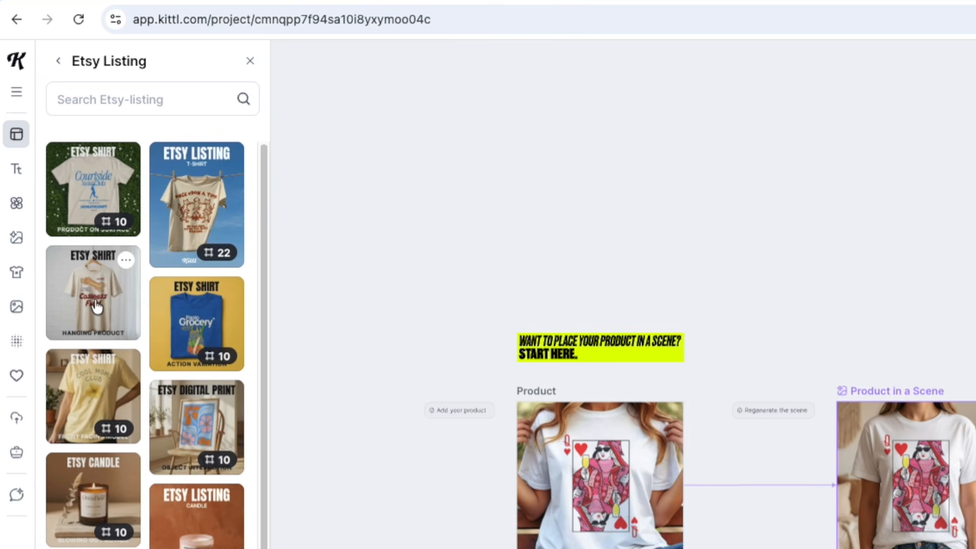
{"action": "left_click", "coordinate": [88, 309]}
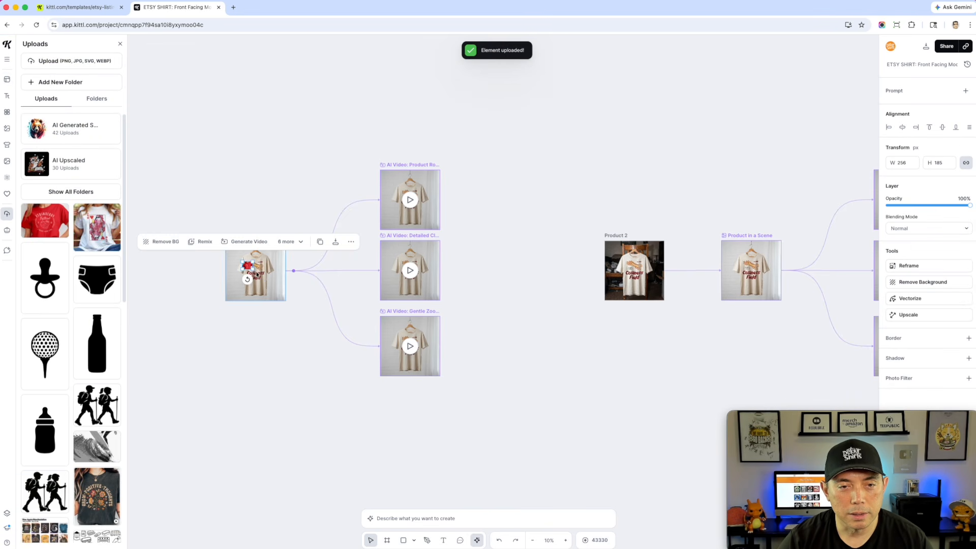
Replace the Product 1 image with the red Strawberry Festival shirt photo, sending it to back and deleting the original
{"action": "left_click_drag", "start_coordinate": [258, 270], "coordinate": [461, 410]}
{"action": "scroll", "coordinate": [256, 344], "scroll_direction": "up", "scroll_amount": 5}
{"action": "left_click_drag", "start_coordinate": [399, 297], "coordinate": [355, 258]}
{"action": "left_click_drag", "start_coordinate": [476, 336], "coordinate": [494, 350]}
{"action": "left_click_drag", "start_coordinate": [428, 301], "coordinate": [420, 299]}
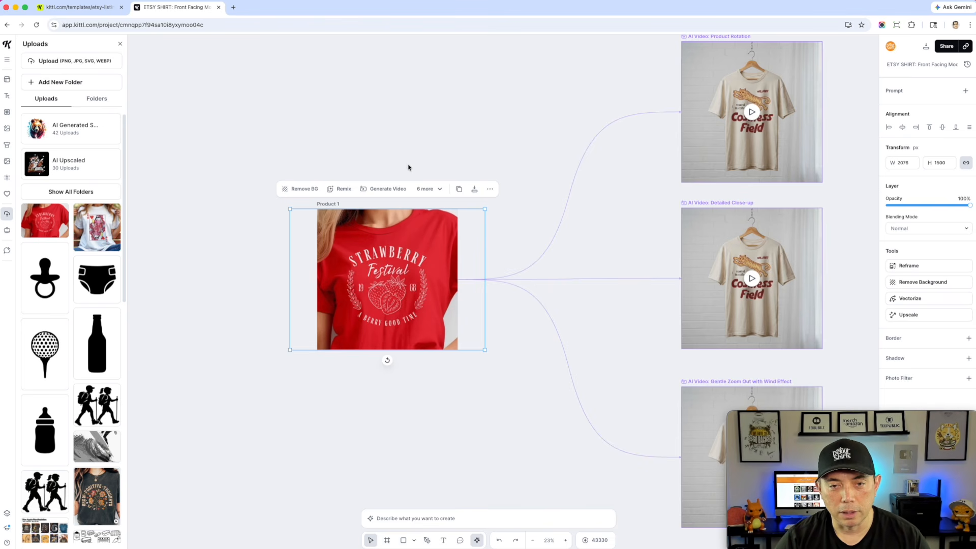
{"action": "right_click", "coordinate": [388, 254]}
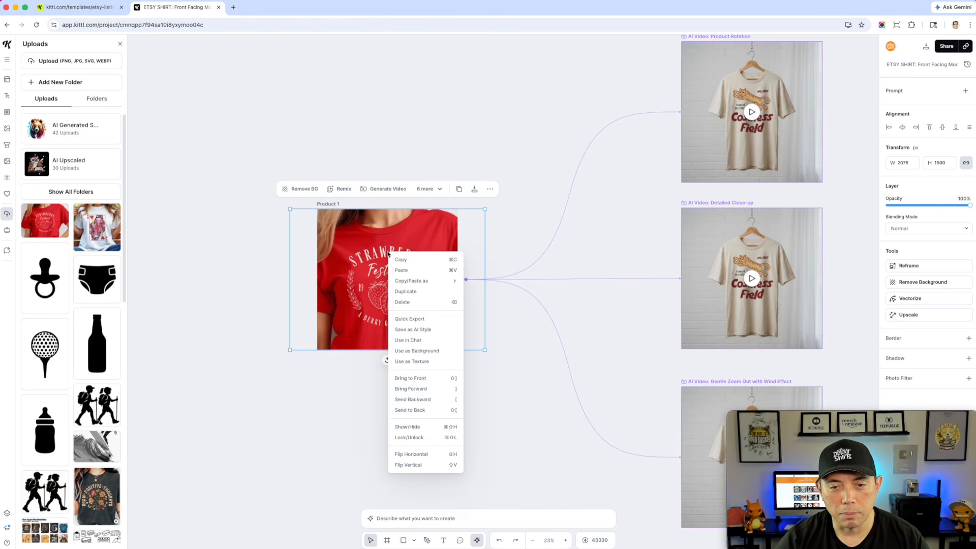
{"action": "left_click", "coordinate": [426, 411]}
{"action": "left_click", "coordinate": [390, 269]}
{"action": "key", "text": "BackSpace"}
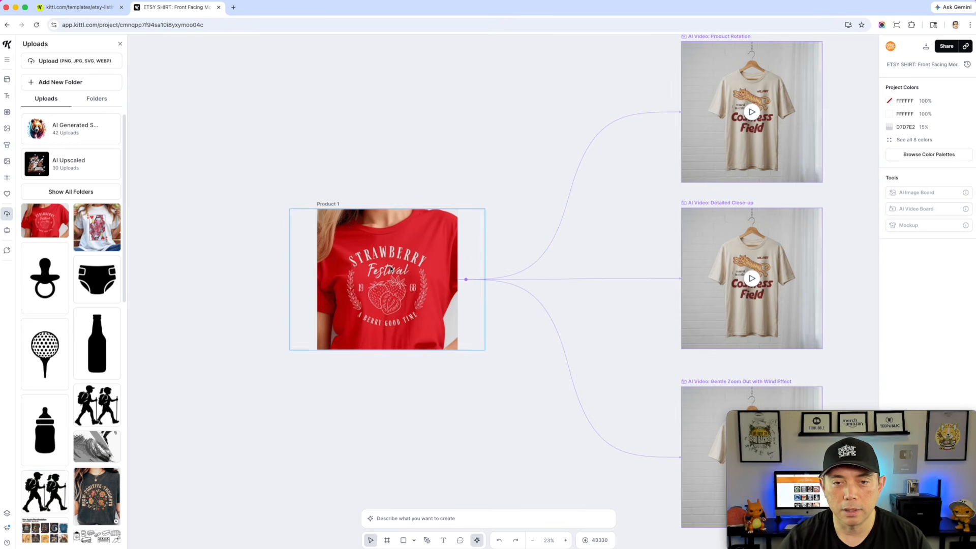
Regenerate the Product Rotation video from the new Product 1 photo
{"action": "scroll", "coordinate": [560, 85], "scroll_direction": "down", "scroll_amount": 3}
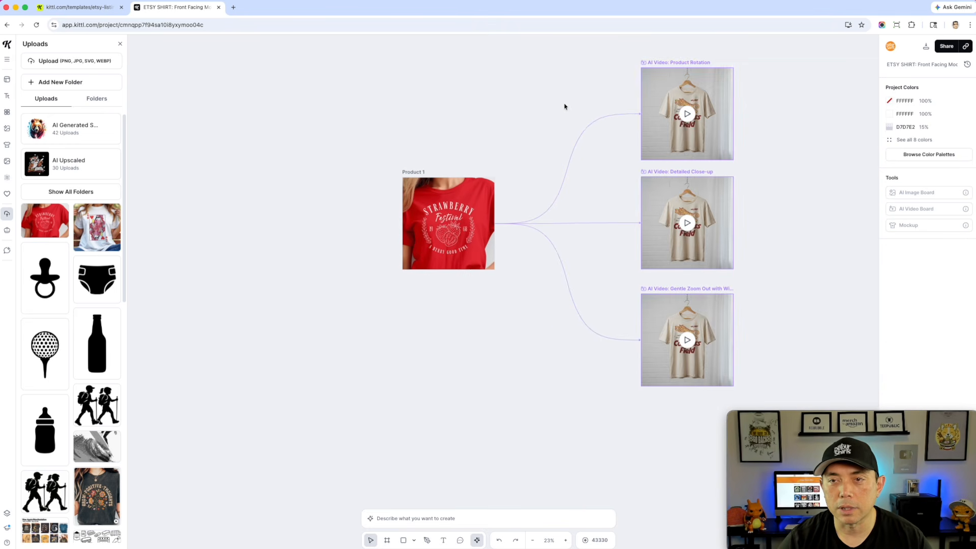
{"action": "left_click_drag", "start_coordinate": [564, 105], "coordinate": [429, 104]}
{"action": "left_click", "coordinate": [552, 72]}
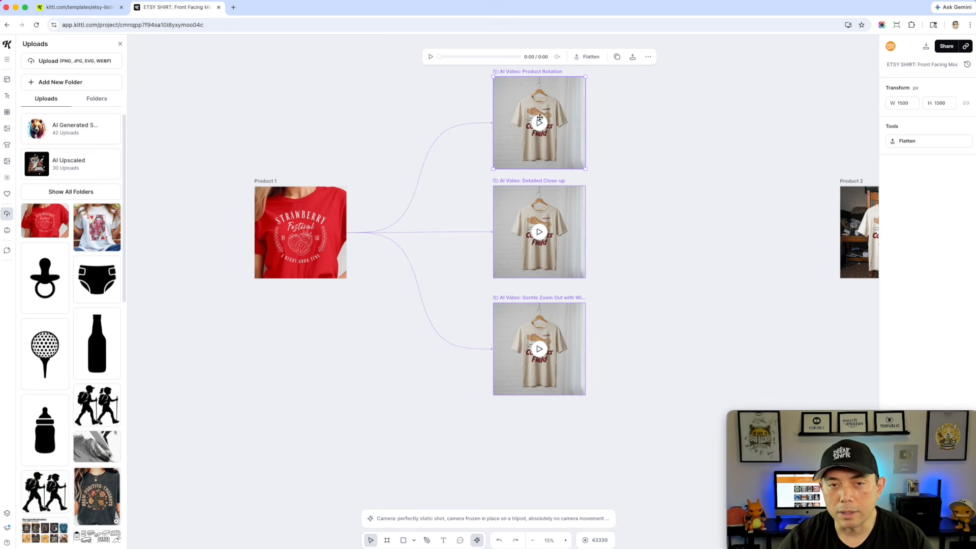
{"action": "left_click", "coordinate": [653, 201]}
{"action": "left_click_drag", "start_coordinate": [740, 198], "coordinate": [352, 208]}
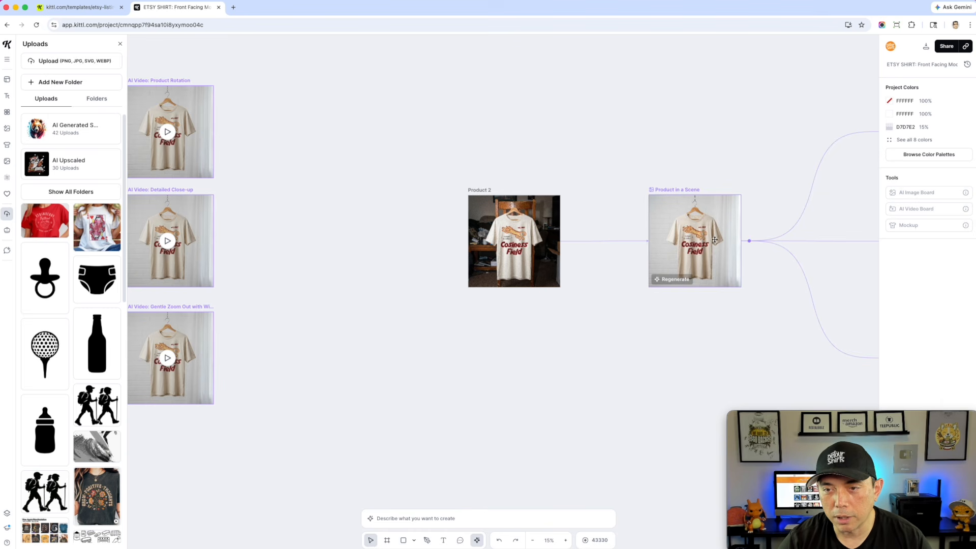
{"action": "scroll", "coordinate": [509, 276], "scroll_direction": "left", "scroll_amount": 10}
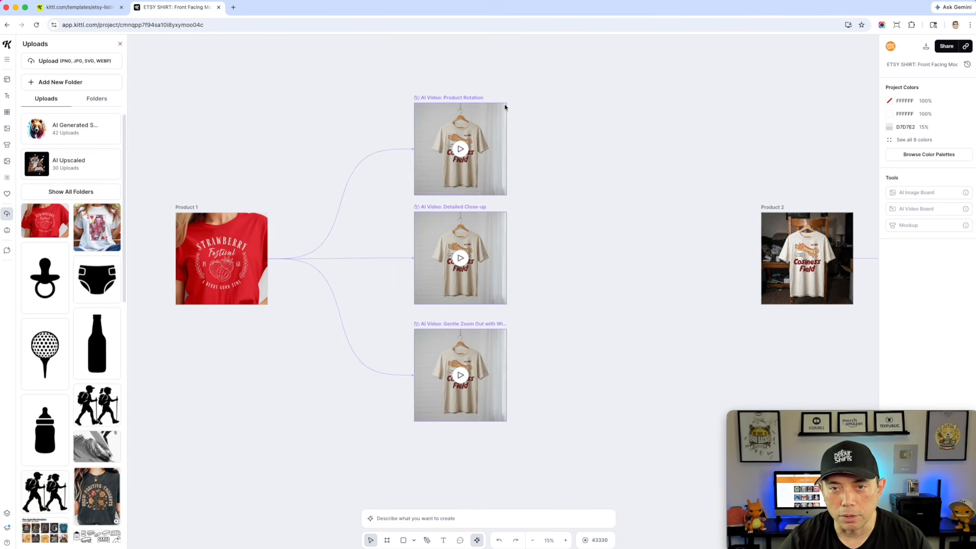
{"action": "left_click", "coordinate": [468, 98]}
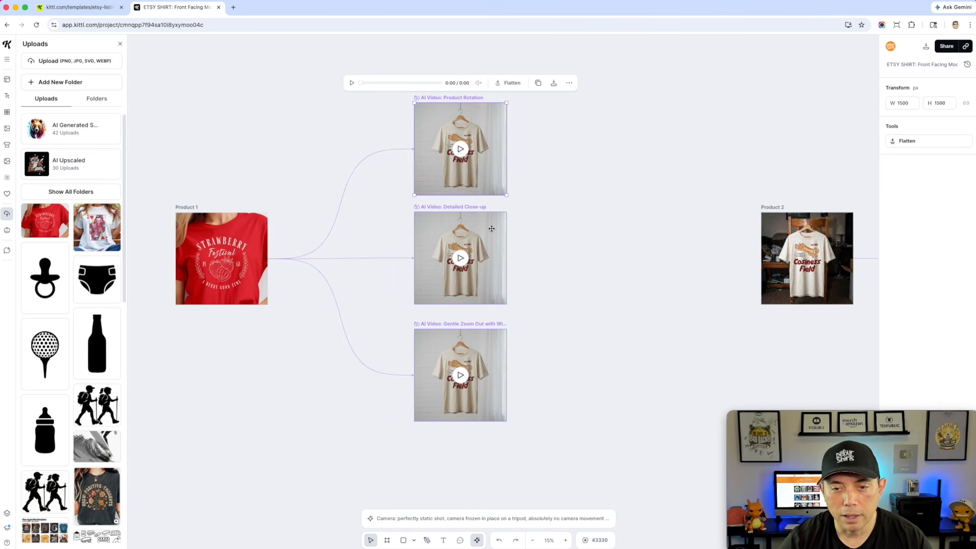
{"action": "left_click", "coordinate": [574, 519]}
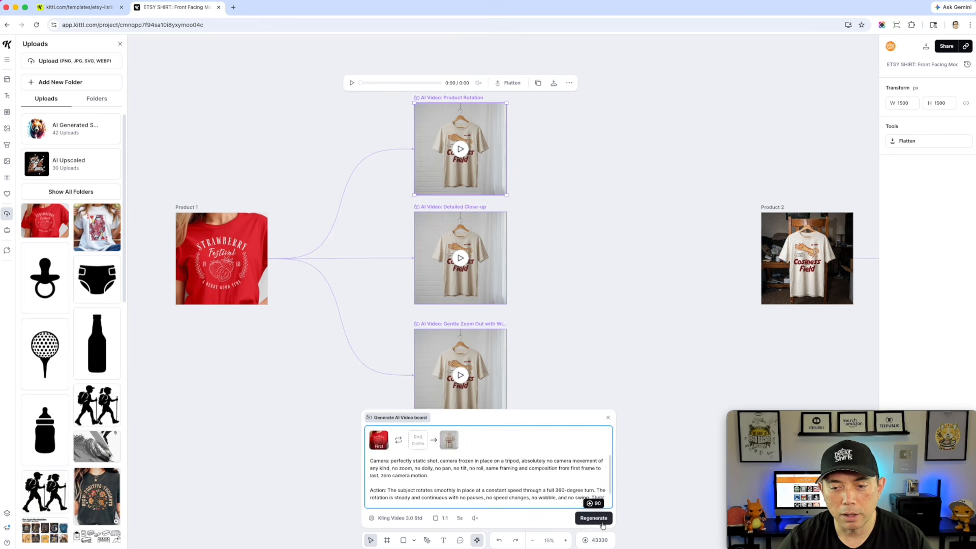
{"action": "left_click", "coordinate": [602, 522]}
Regenerate the Detailed Close-up and Gentle Zoom Out with Wind Effect videos
{"action": "left_click", "coordinate": [452, 208]}
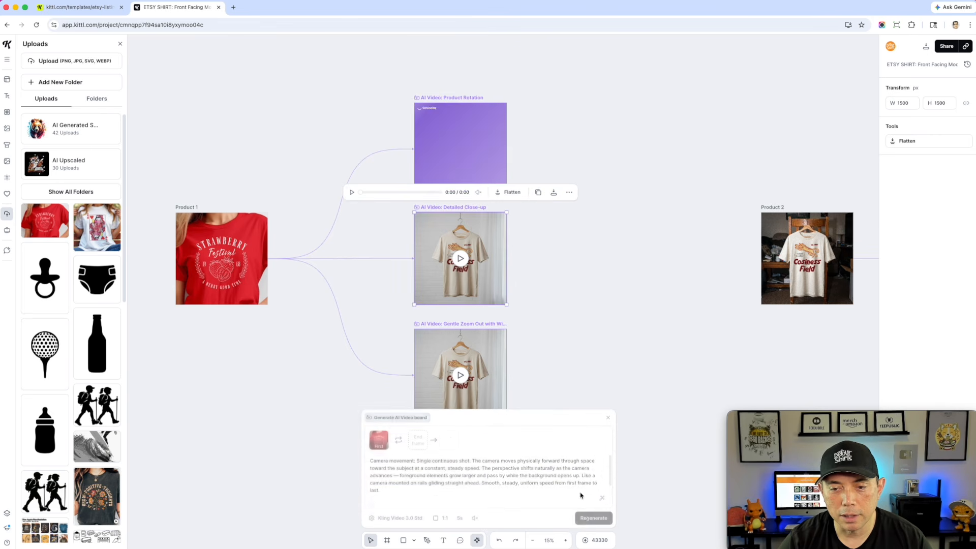
{"action": "left_click", "coordinate": [599, 519]}
{"action": "left_click", "coordinate": [464, 323]}
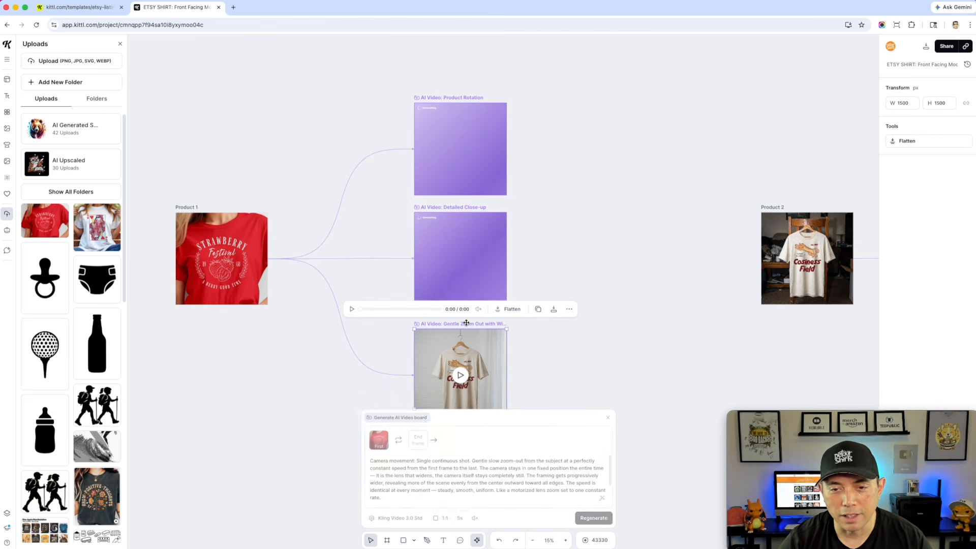
{"action": "left_click", "coordinate": [593, 519]}
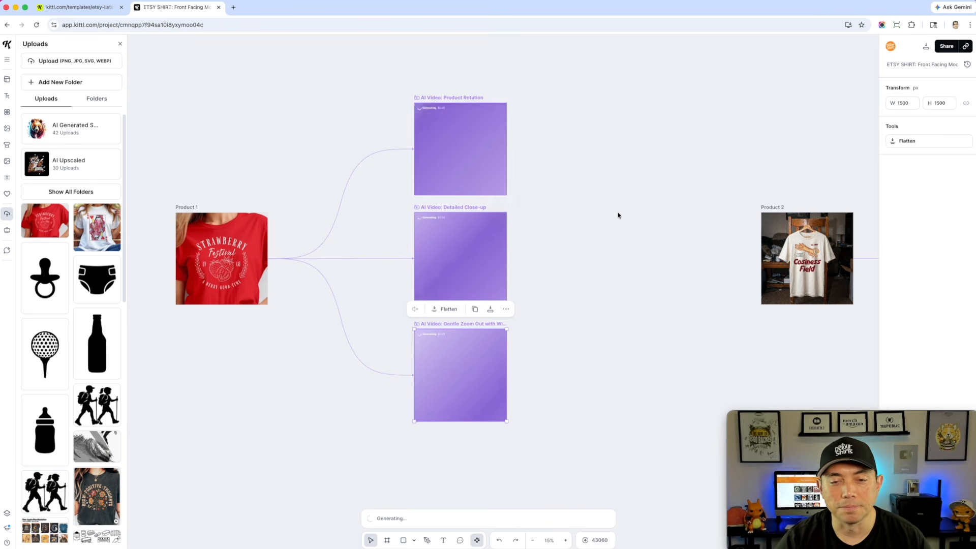
{"action": "left_click", "coordinate": [622, 279]}
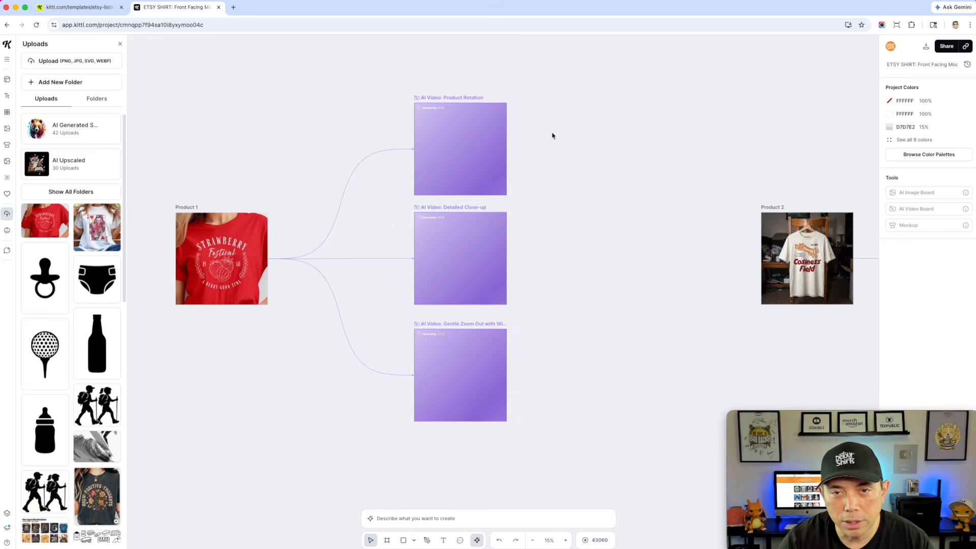
Copy the red Strawberry Festival shirt photo into the Product 2 frame and align it
{"action": "scroll", "coordinate": [547, 145], "scroll_direction": "up", "scroll_amount": 5}
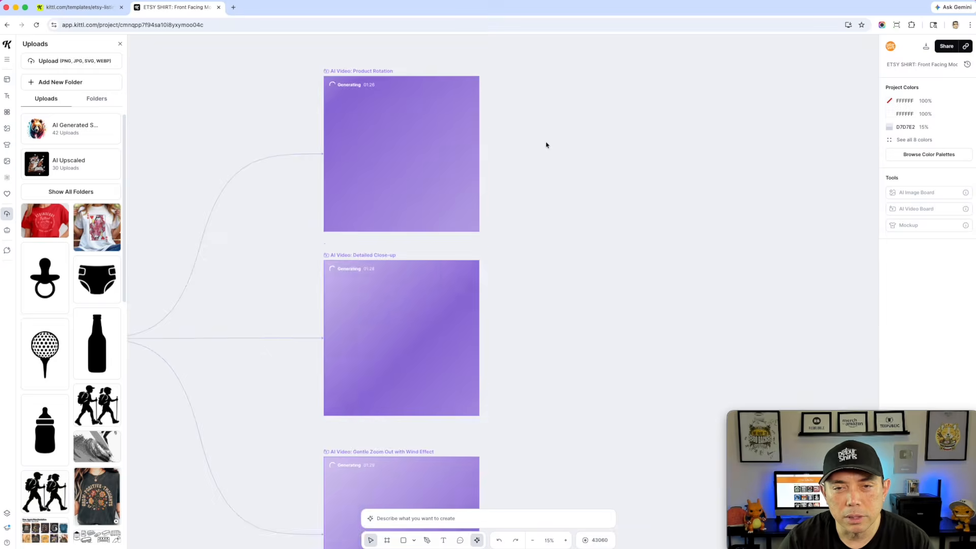
{"action": "scroll", "coordinate": [544, 148], "scroll_direction": "down", "scroll_amount": 3}
{"action": "scroll", "coordinate": [543, 148], "scroll_direction": "down", "scroll_amount": 3}
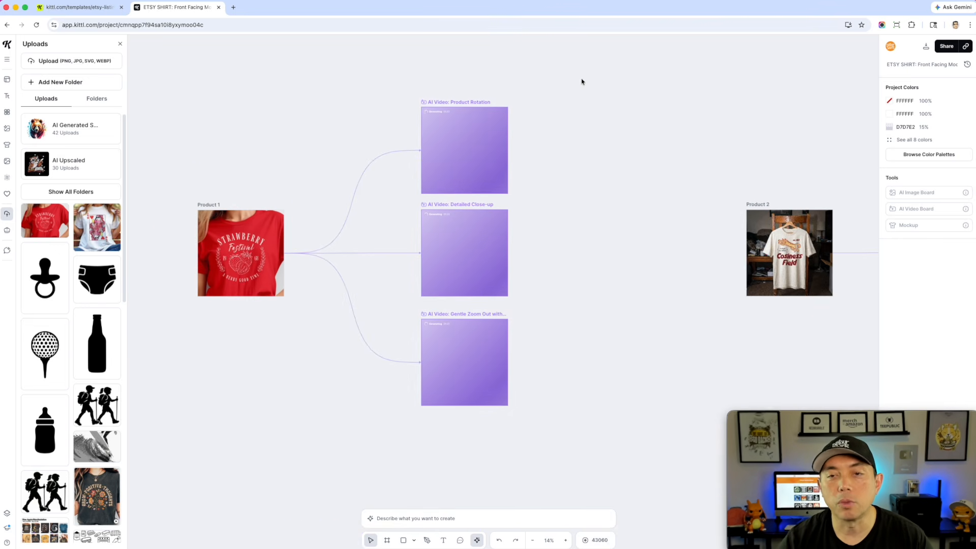
{"action": "left_click", "coordinate": [248, 241]}
{"action": "left_click_drag", "start_coordinate": [248, 241], "coordinate": [781, 249]}
{"action": "left_click", "coordinate": [635, 288]}
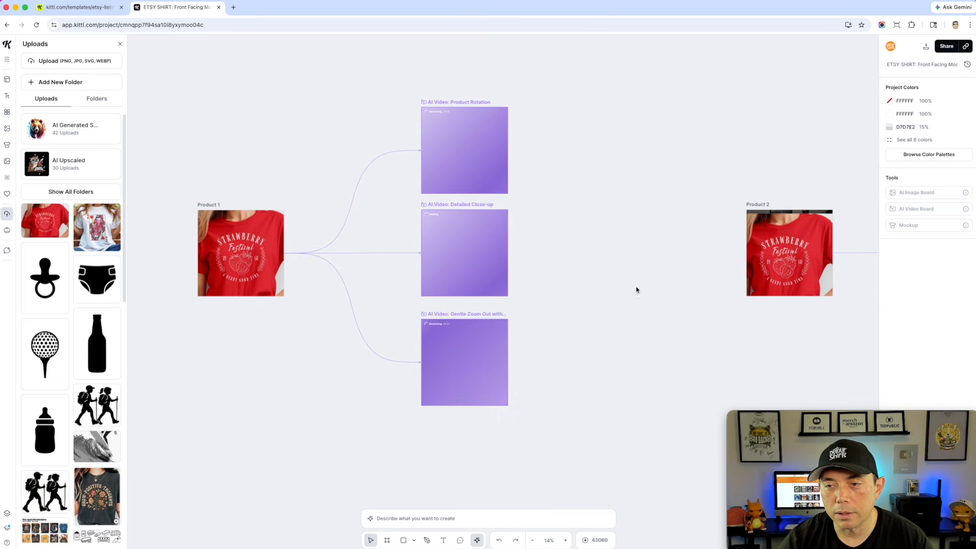
{"action": "left_click_drag", "start_coordinate": [637, 290], "coordinate": [416, 319]}
{"action": "scroll", "coordinate": [614, 321], "scroll_direction": "up", "scroll_amount": 3}
{"action": "left_click_drag", "start_coordinate": [526, 237], "coordinate": [532, 229]}
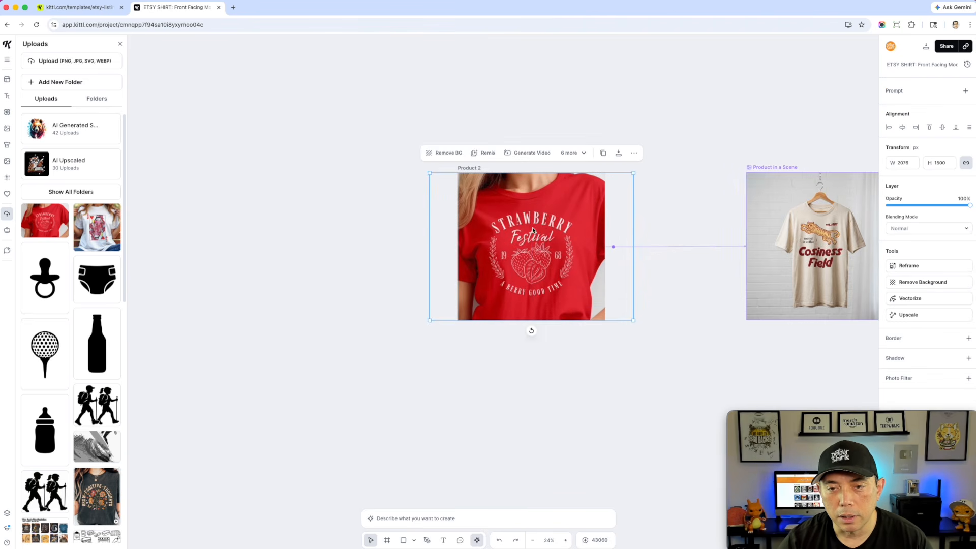
{"action": "right_click", "coordinate": [532, 229]}
{"action": "left_click", "coordinate": [568, 388]}
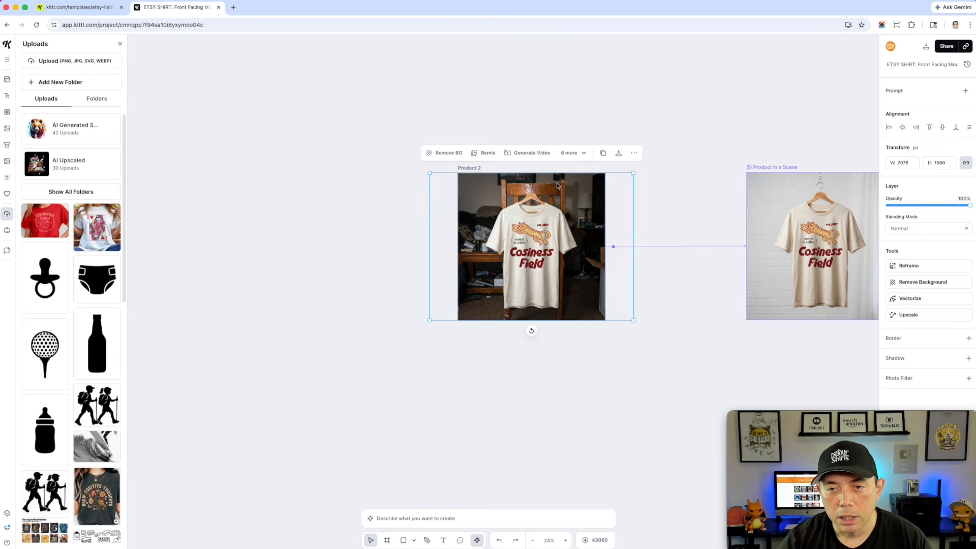
{"action": "key", "text": "super+z"}
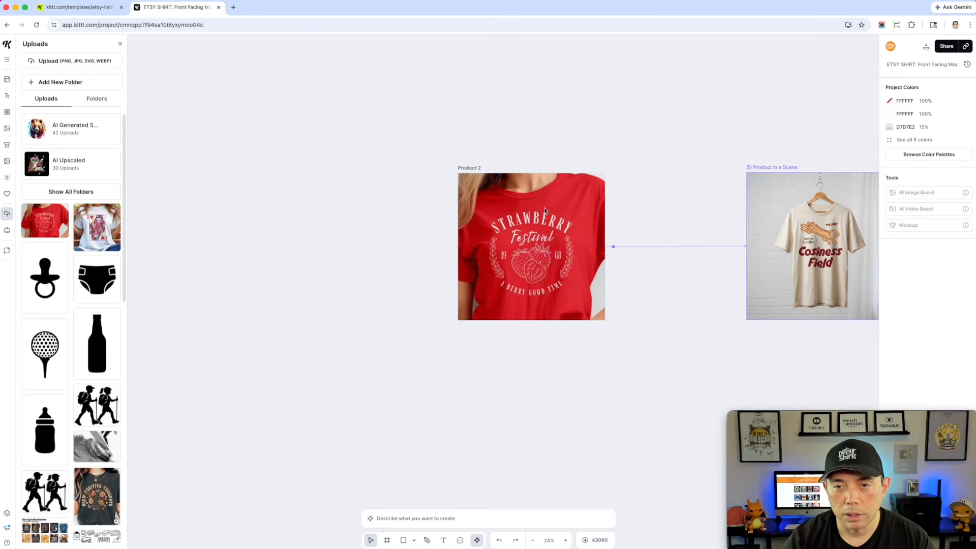
Regenerate the Product in a Scene image from the new Product 2 photo
{"action": "left_click", "coordinate": [775, 169]}
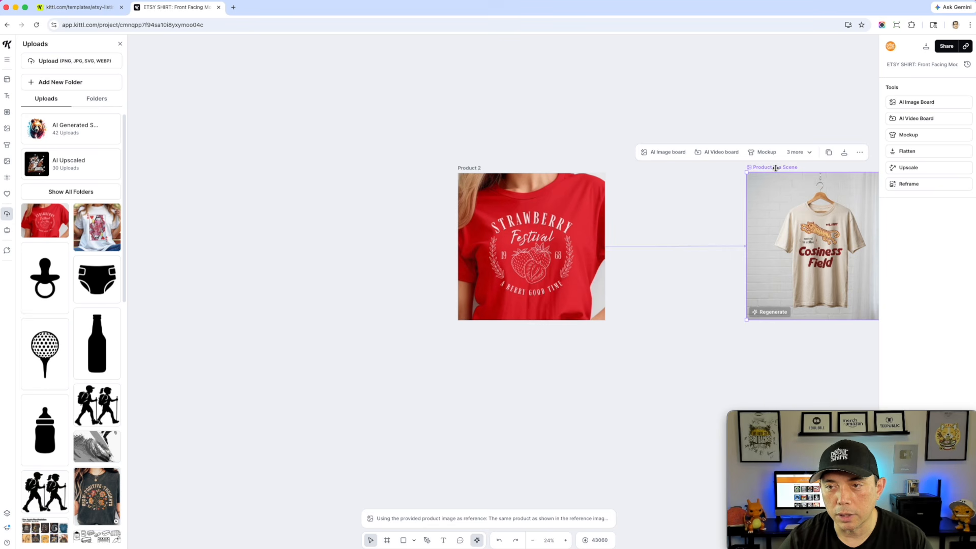
{"action": "left_click", "coordinate": [598, 522]}
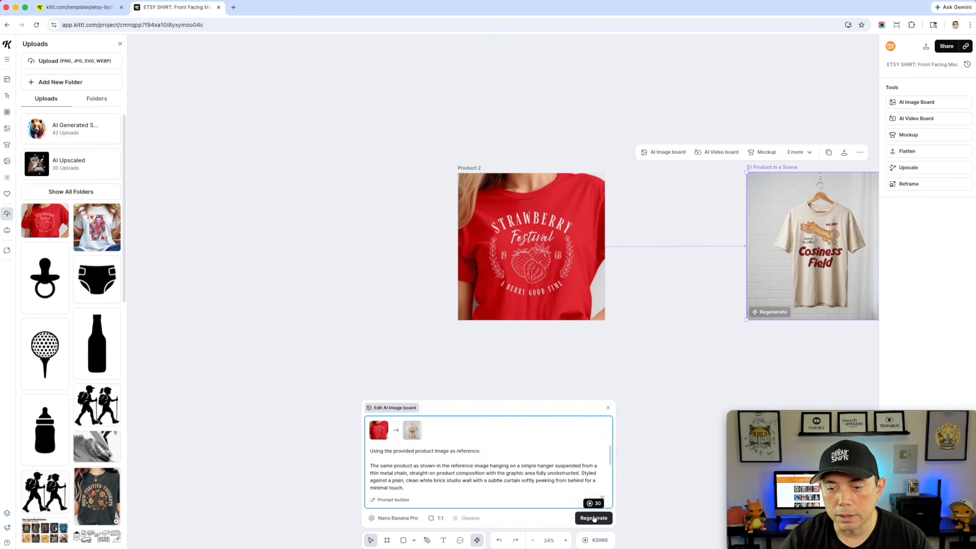
{"action": "left_click", "coordinate": [593, 518]}
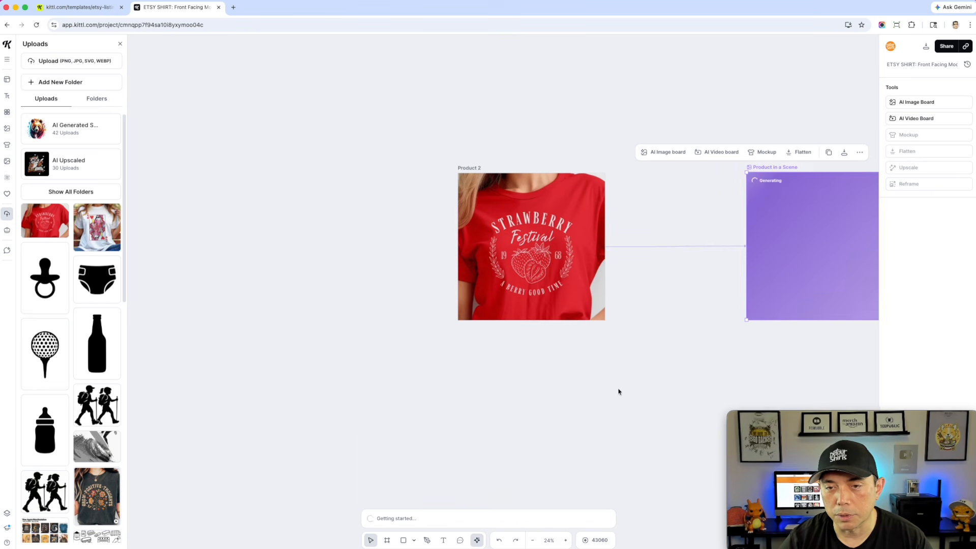
Play the regenerated Product Rotation video
{"action": "scroll", "coordinate": [618, 392], "scroll_direction": "down", "scroll_amount": 3}
{"action": "left_click_drag", "start_coordinate": [385, 327], "coordinate": [768, 351]}
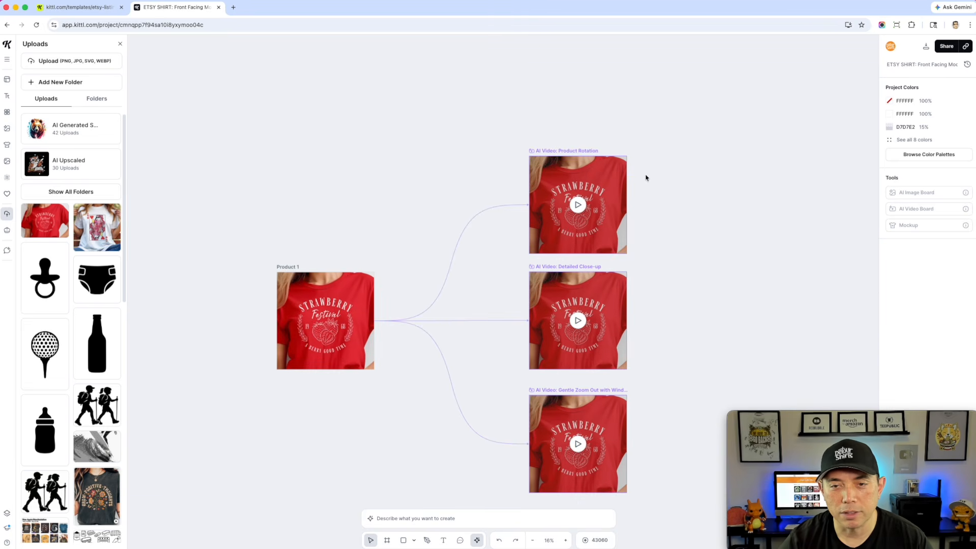
{"action": "scroll", "coordinate": [675, 235], "scroll_direction": "up", "scroll_amount": 5}
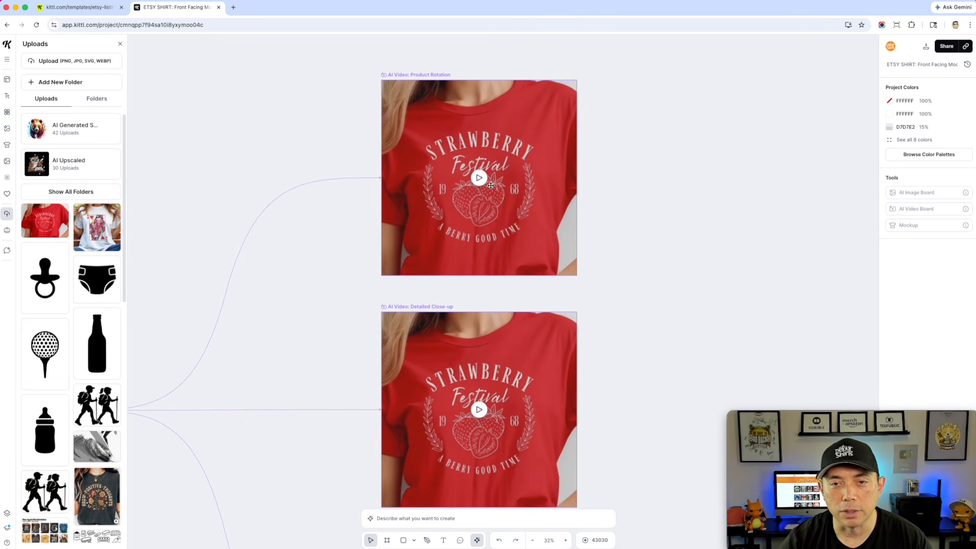
{"action": "left_click", "coordinate": [478, 178]}
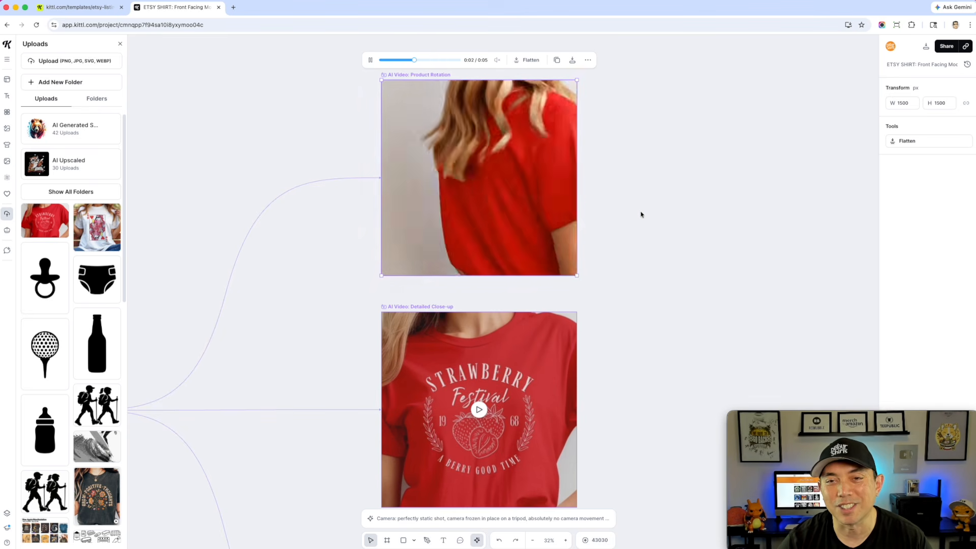
{"action": "scroll", "coordinate": [504, 199], "scroll_direction": "down", "scroll_amount": 1}
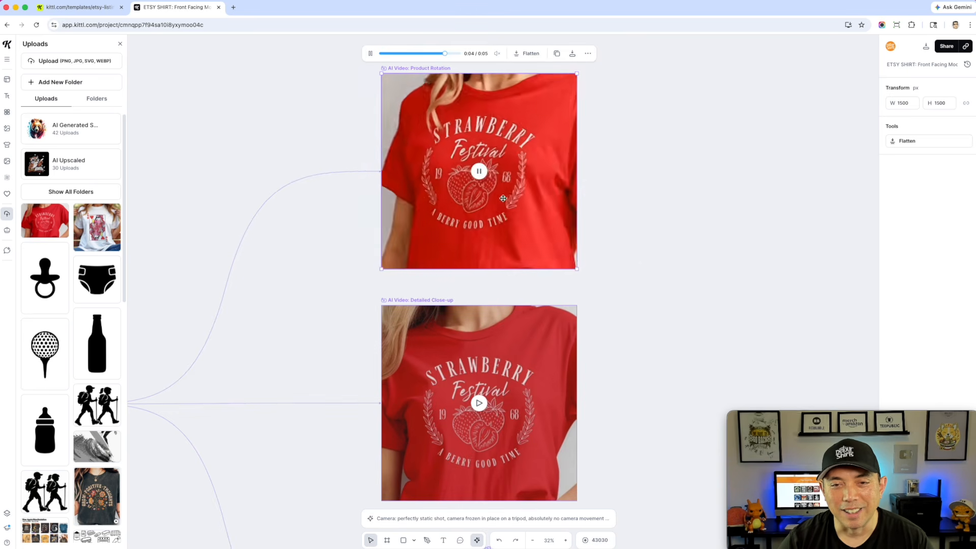
{"action": "scroll", "coordinate": [576, 238], "scroll_direction": "down", "scroll_amount": 10}
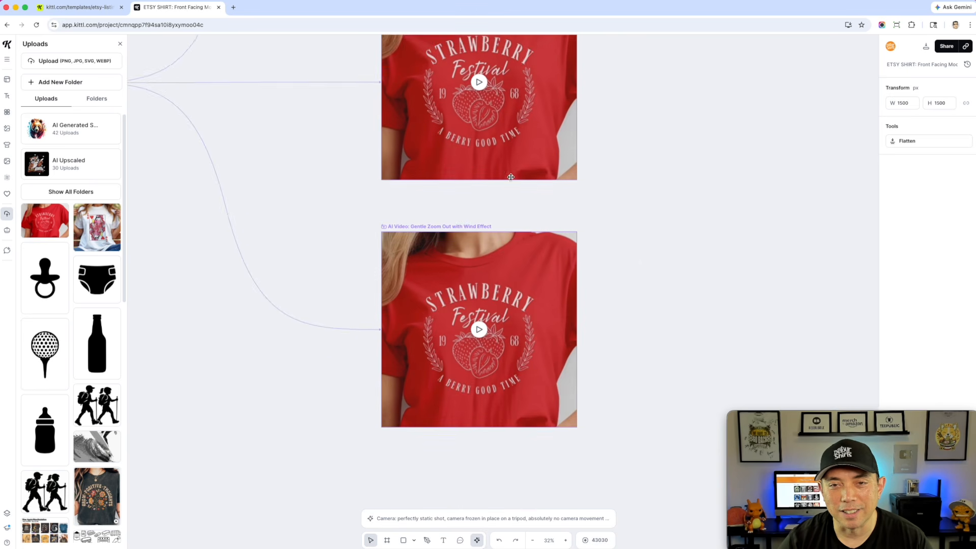
Play the regenerated Detailed Close-up and Gentle Zoom Out with Wind Effect videos
{"action": "scroll", "coordinate": [508, 175], "scroll_direction": "up", "scroll_amount": 3}
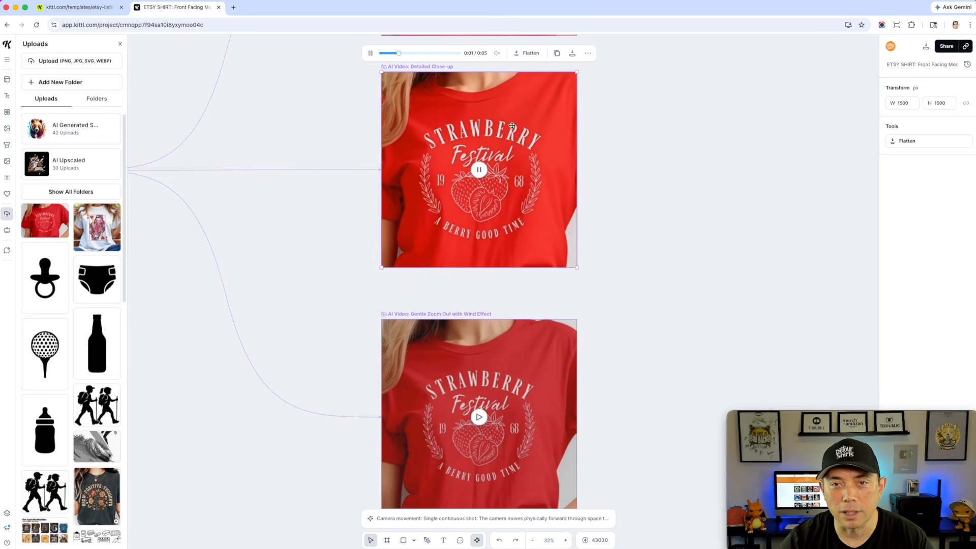
{"action": "scroll", "coordinate": [585, 274], "scroll_direction": "down", "scroll_amount": 5}
{"action": "left_click", "coordinate": [556, 321]}
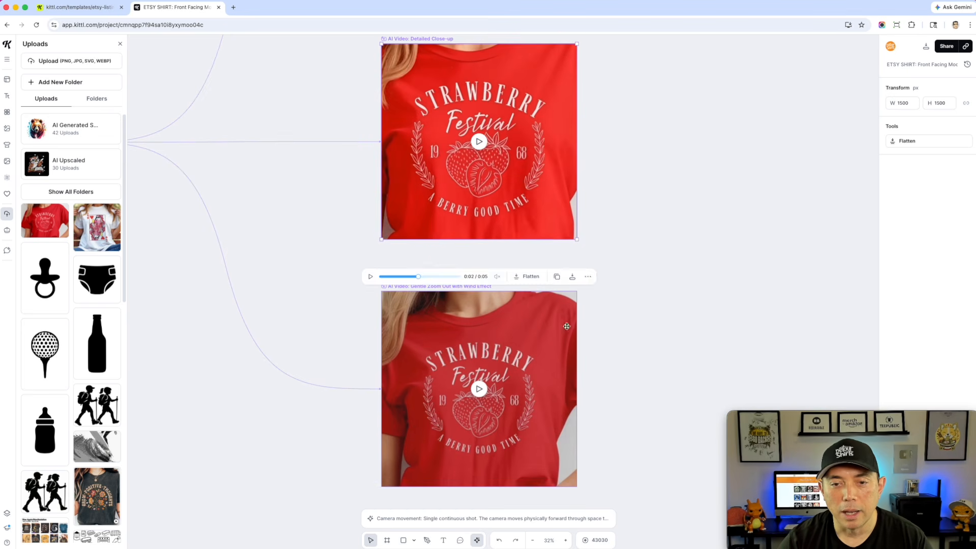
{"action": "left_click", "coordinate": [478, 305]}
{"action": "scroll", "coordinate": [655, 290], "scroll_direction": "down", "scroll_amount": 3}
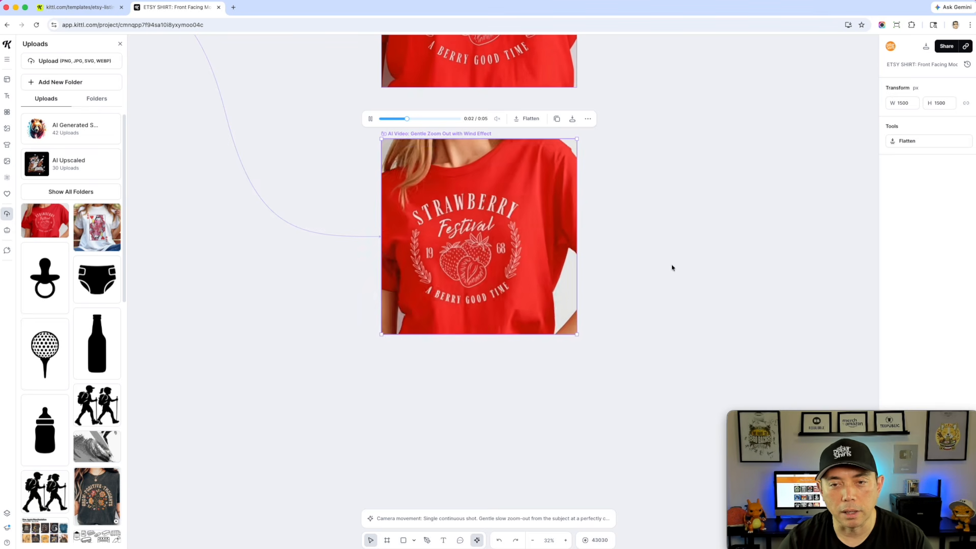
{"action": "mouse_move", "coordinate": [480, 238]}
{"action": "left_click", "coordinate": [710, 262]}
{"action": "scroll", "coordinate": [711, 262], "scroll_direction": "down", "scroll_amount": 3}
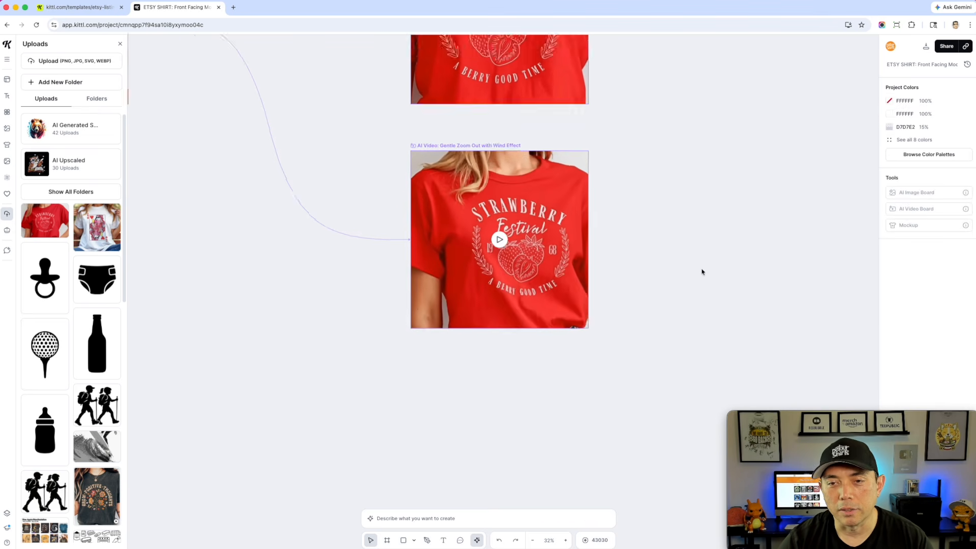
Pan across the canvas to check the Product in a Scene generation for Product 2
{"action": "left_click_drag", "start_coordinate": [753, 201], "coordinate": [579, 246]}
{"action": "left_click_drag", "start_coordinate": [664, 220], "coordinate": [826, 285]}
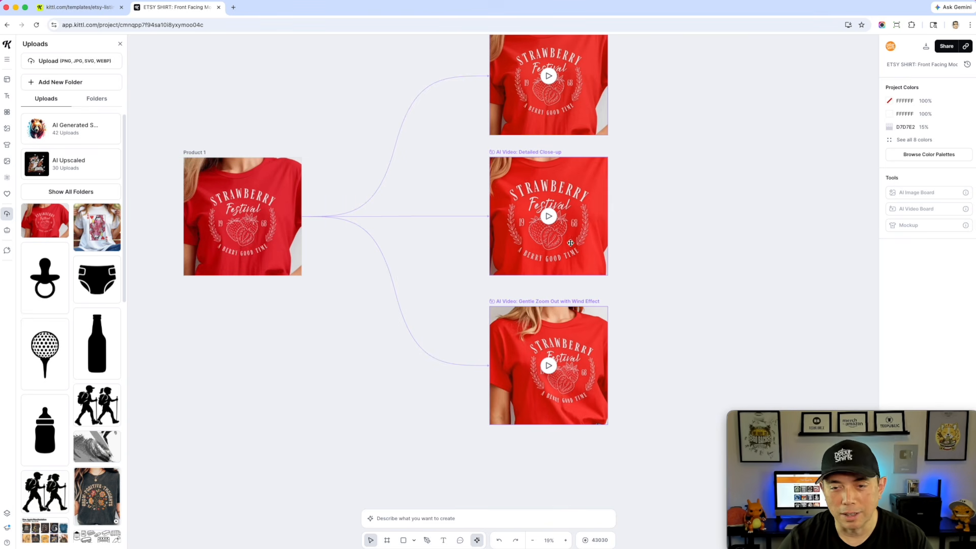
{"action": "left_click_drag", "start_coordinate": [765, 238], "coordinate": [368, 237]}
{"action": "left_click_drag", "start_coordinate": [444, 233], "coordinate": [174, 261]}
{"action": "left_click_drag", "start_coordinate": [474, 301], "coordinate": [359, 302]}
{"action": "scroll", "coordinate": [442, 198], "scroll_direction": "up", "scroll_amount": 5}
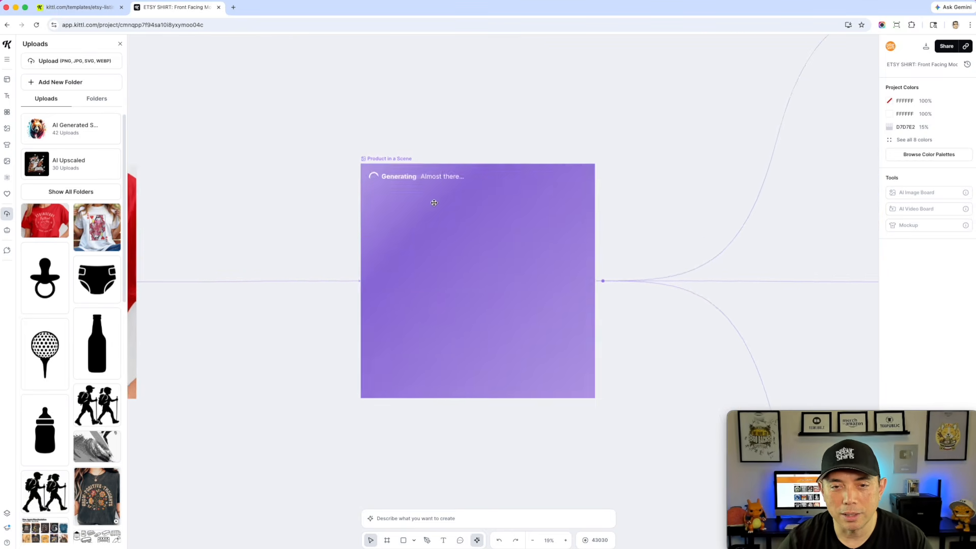
{"action": "scroll", "coordinate": [432, 204], "scroll_direction": "down", "scroll_amount": 3}
{"action": "scroll", "coordinate": [433, 205], "scroll_direction": "down", "scroll_amount": 2}
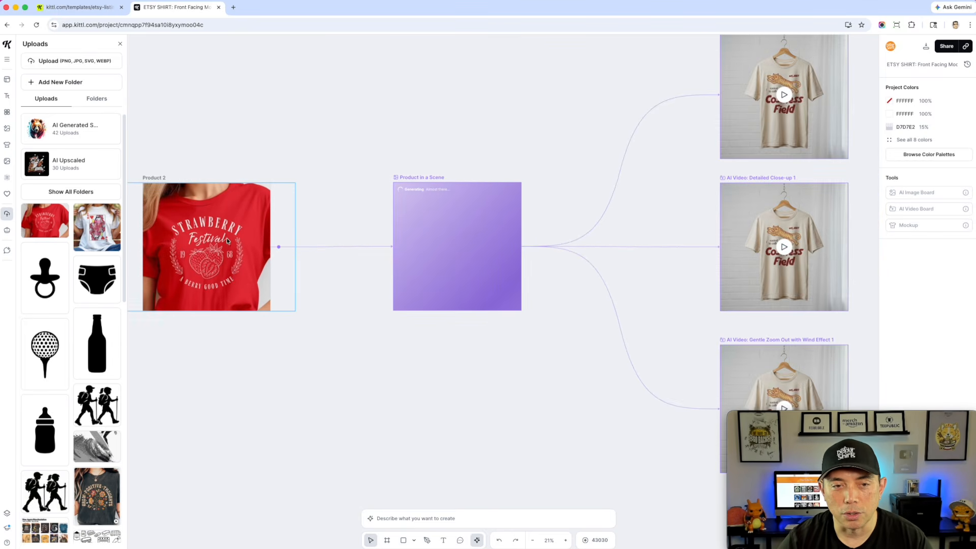
{"action": "left_click_drag", "start_coordinate": [310, 151], "coordinate": [368, 157]}
{"action": "left_click", "coordinate": [262, 248]}
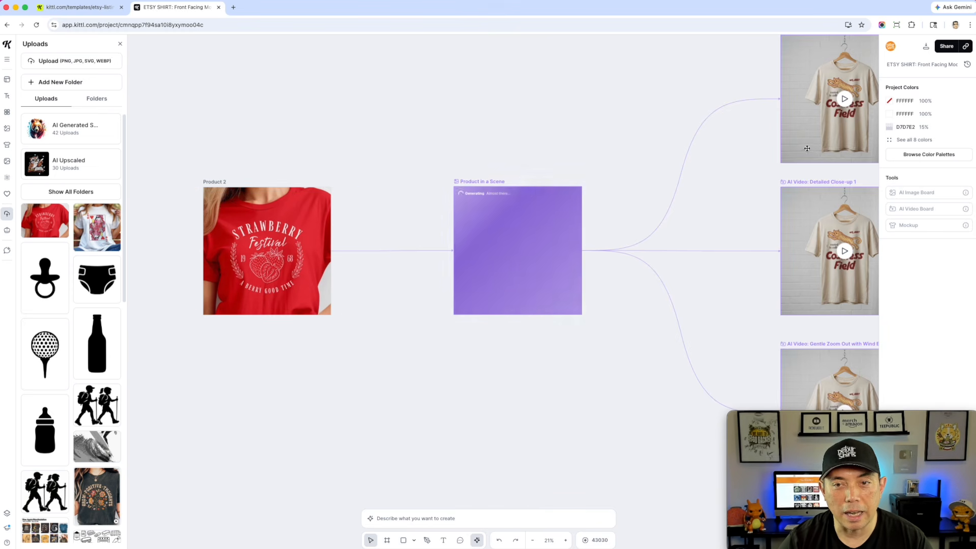
Regenerate the Product Rotation, Detailed Close-up and Gentle Zoom Out with Wind Effect videos from the new red-shirt scene image
{"action": "left_click_drag", "start_coordinate": [717, 209], "coordinate": [475, 199]}
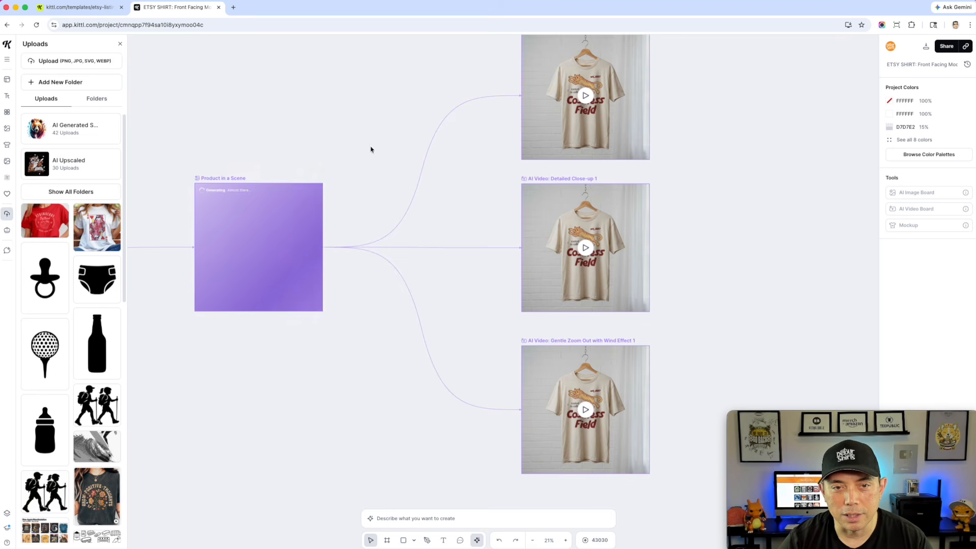
{"action": "left_click_drag", "start_coordinate": [352, 128], "coordinate": [449, 142]}
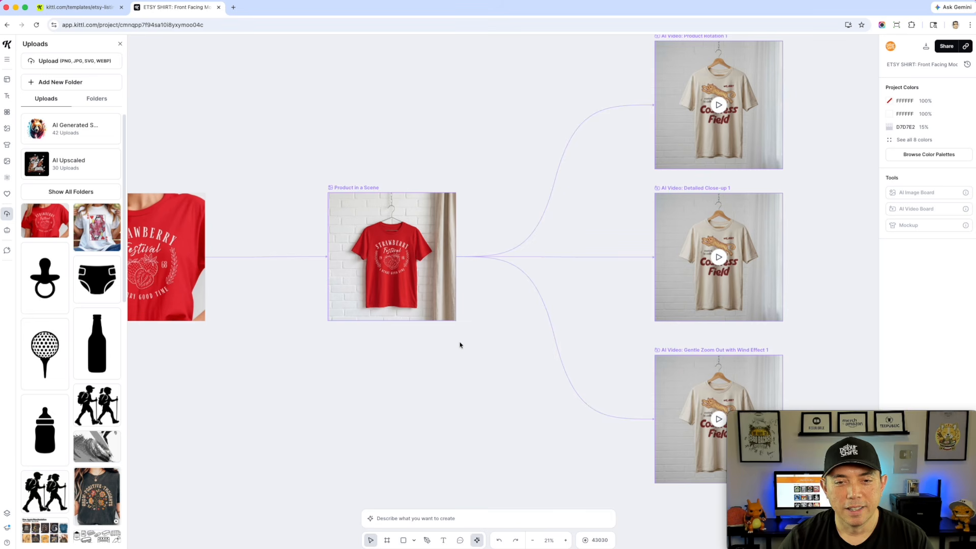
{"action": "left_click_drag", "start_coordinate": [303, 374], "coordinate": [440, 364]}
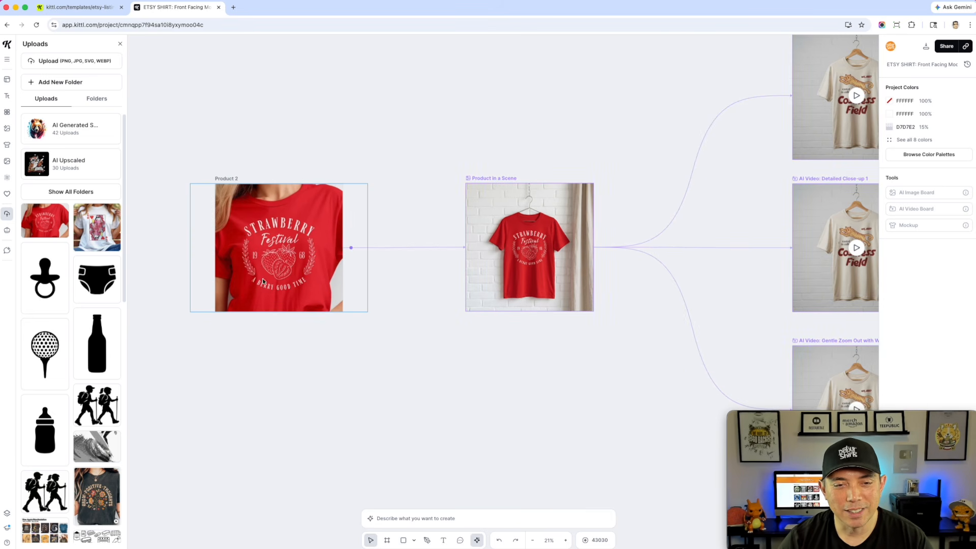
{"action": "scroll", "coordinate": [538, 340], "scroll_direction": "right", "scroll_amount": 8}
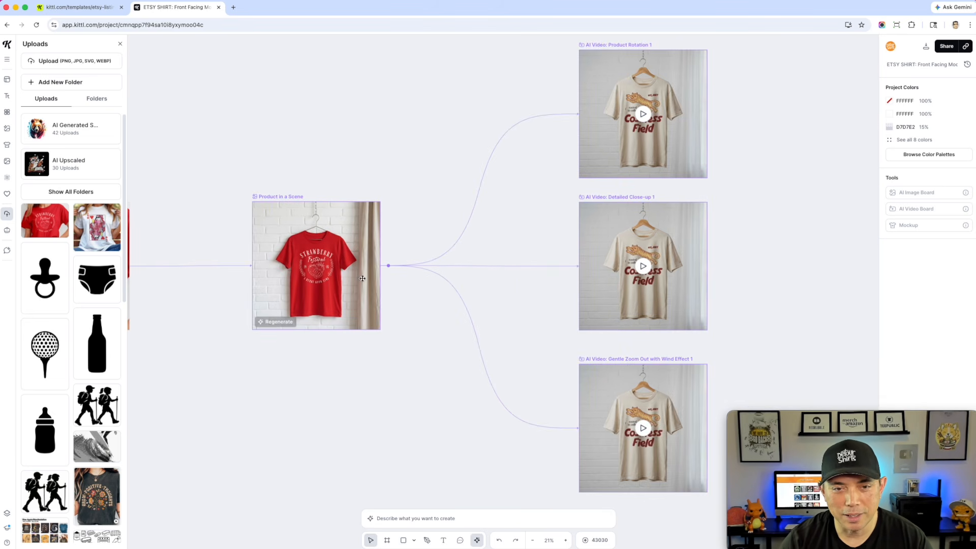
{"action": "left_click", "coordinate": [641, 46]}
{"action": "left_click", "coordinate": [552, 108]}
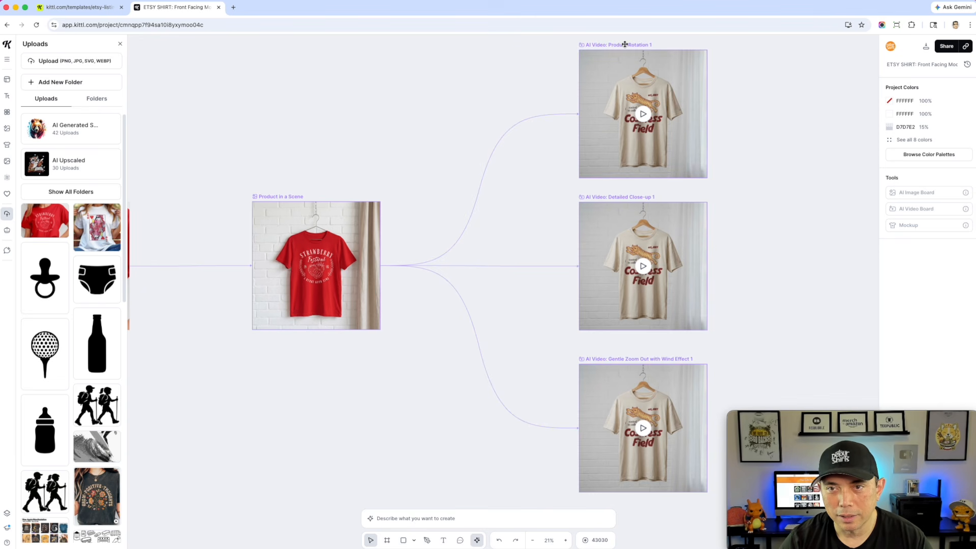
{"action": "left_click", "coordinate": [624, 45]}
{"action": "left_click", "coordinate": [572, 514]}
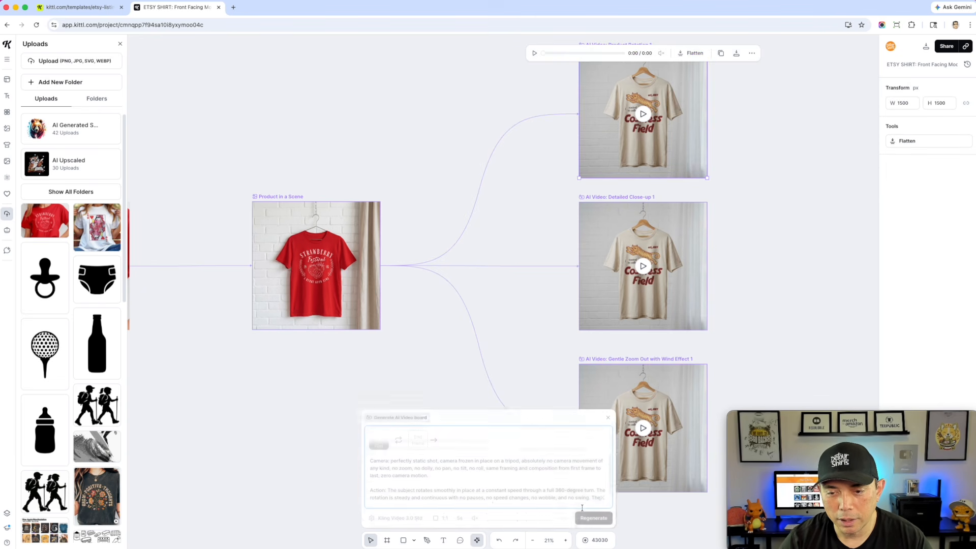
{"action": "left_click", "coordinate": [594, 518]}
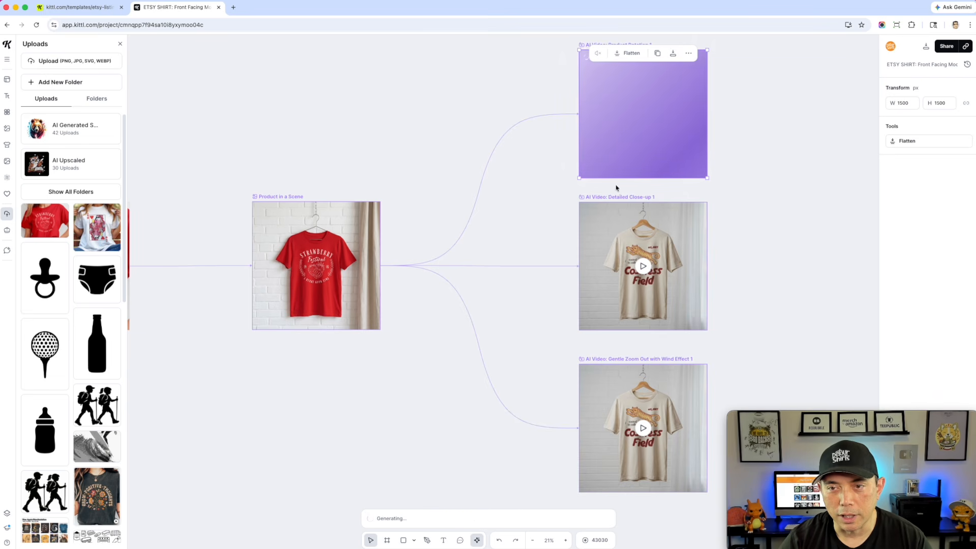
{"action": "left_click", "coordinate": [617, 198]}
{"action": "left_click", "coordinate": [593, 518]}
{"action": "left_click", "coordinate": [610, 360]}
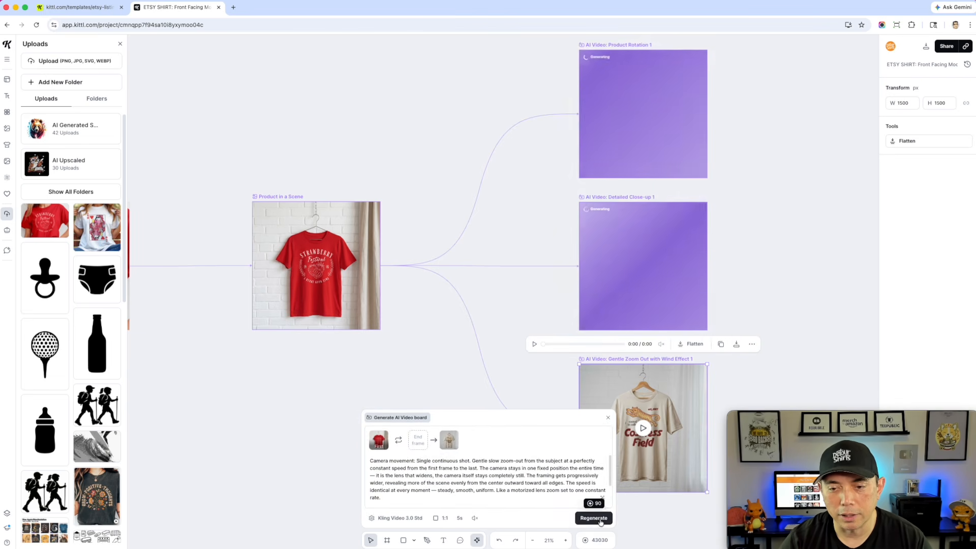
{"action": "left_click", "coordinate": [599, 519]}
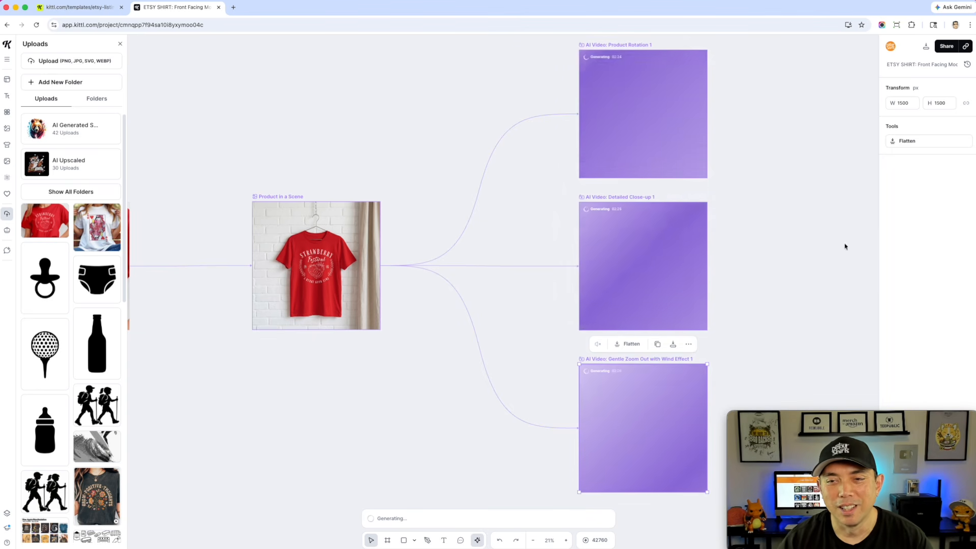
{"action": "left_click", "coordinate": [793, 233]}
{"action": "left_click_drag", "start_coordinate": [795, 227], "coordinate": [711, 237]}
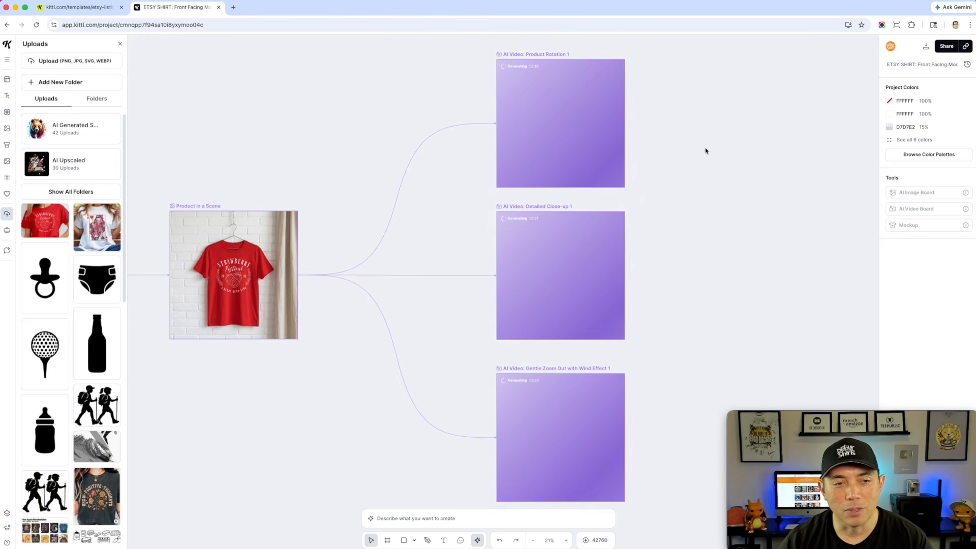
{"action": "scroll", "coordinate": [735, 211], "scroll_direction": "down", "scroll_amount": 3}
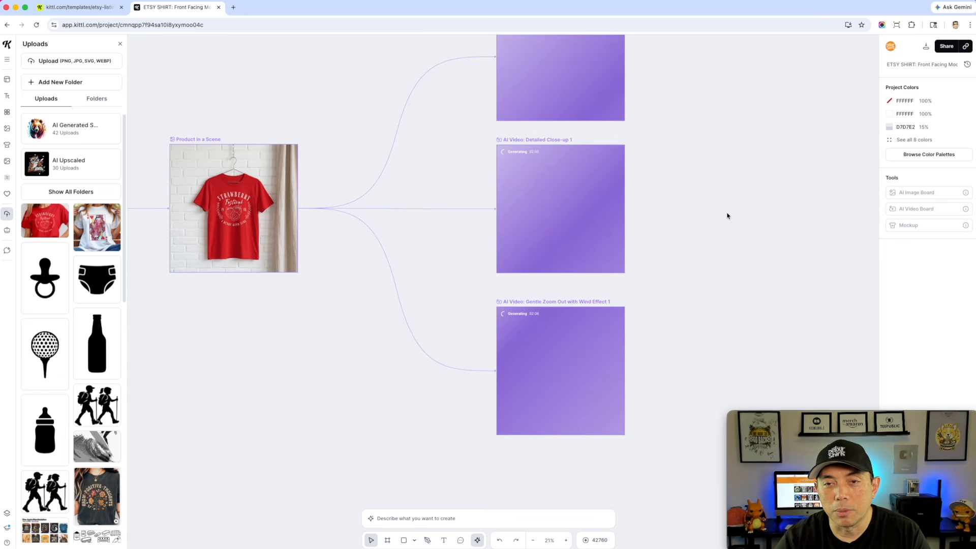
{"action": "scroll", "coordinate": [726, 215], "scroll_direction": "up", "scroll_amount": 2}
{"action": "scroll", "coordinate": [545, 121], "scroll_direction": "up", "scroll_amount": 2}
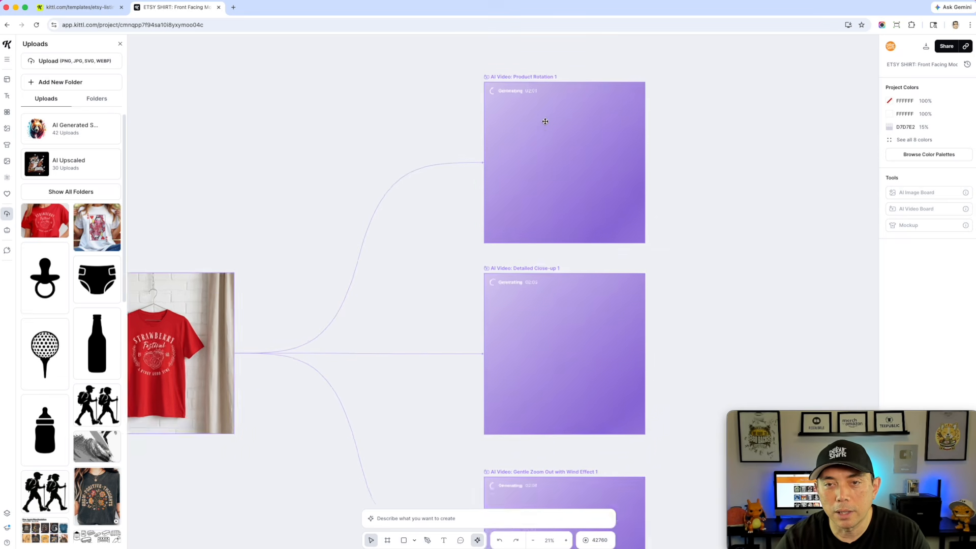
{"action": "scroll", "coordinate": [545, 121], "scroll_direction": "up", "scroll_amount": 1}
{"action": "scroll", "coordinate": [647, 142], "scroll_direction": "down", "scroll_amount": 5}
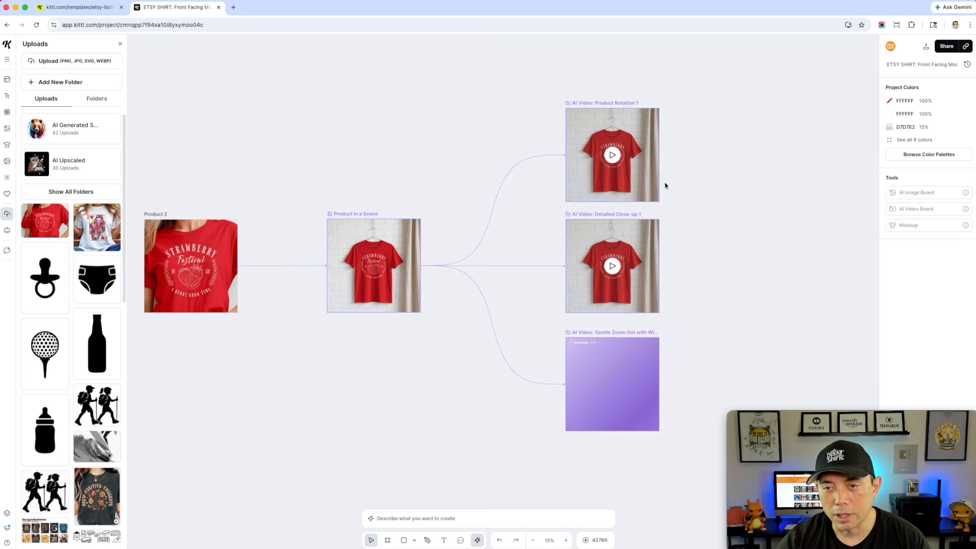
Zoom in and play the regenerated red-shirt Product Rotation video
{"action": "scroll", "coordinate": [624, 172], "scroll_direction": "up", "scroll_amount": 5}
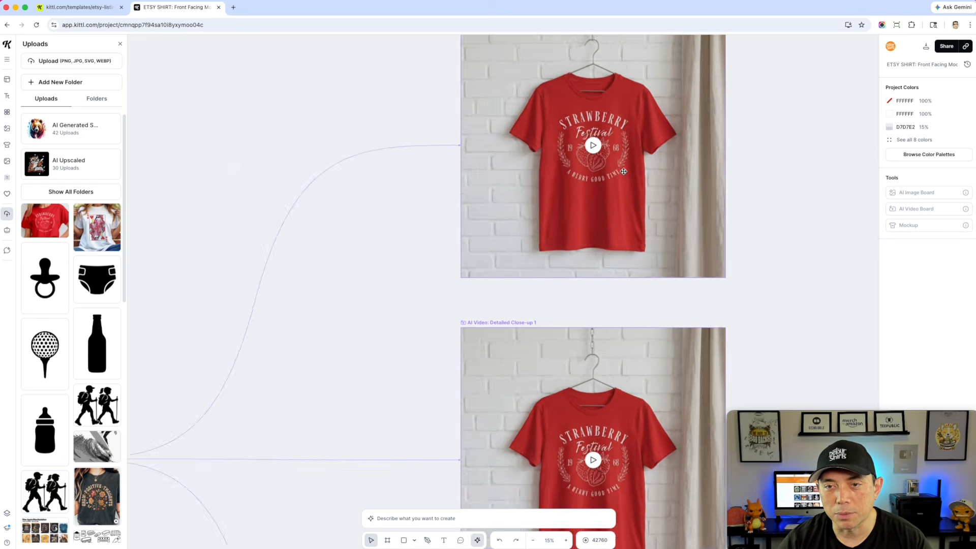
{"action": "scroll", "coordinate": [623, 171], "scroll_direction": "up", "scroll_amount": 2}
{"action": "scroll", "coordinate": [610, 304], "scroll_direction": "up", "scroll_amount": 4}
{"action": "scroll", "coordinate": [606, 317], "scroll_direction": "down", "scroll_amount": 4}
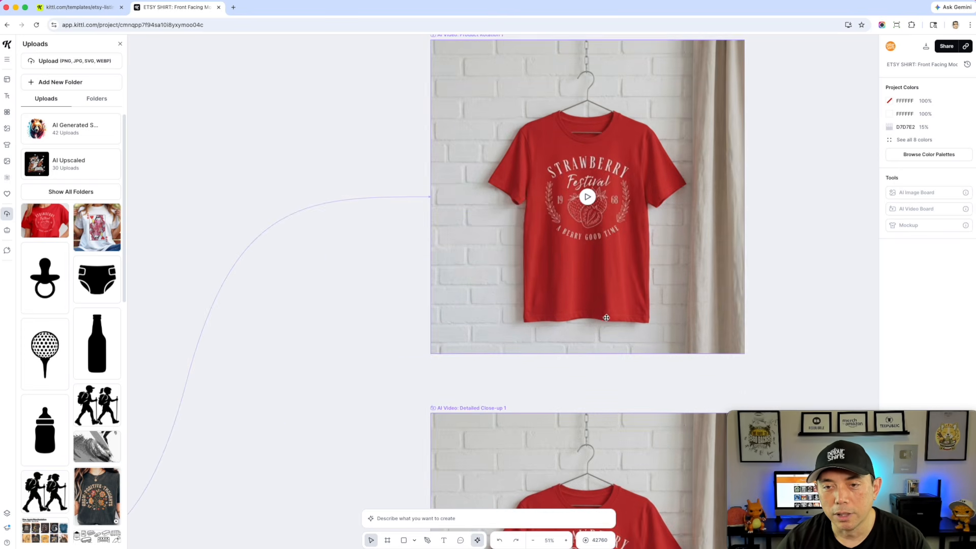
{"action": "left_click", "coordinate": [588, 199]}
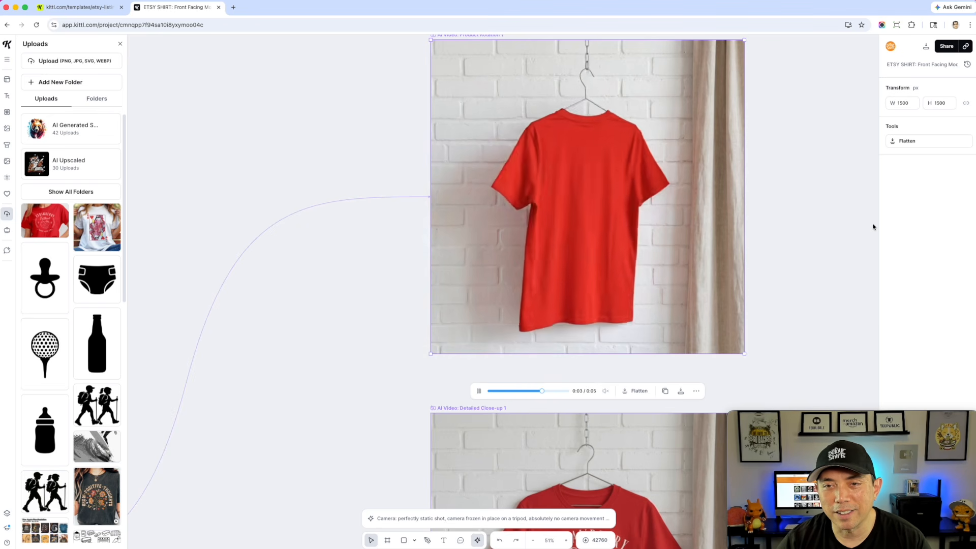
Play the regenerated red-shirt Detailed Close-up and Gentle Zoom Out with Wind Effect videos
{"action": "scroll", "coordinate": [819, 282], "scroll_direction": "down", "scroll_amount": 1}
{"action": "scroll", "coordinate": [819, 282], "scroll_direction": "down", "scroll_amount": 1}
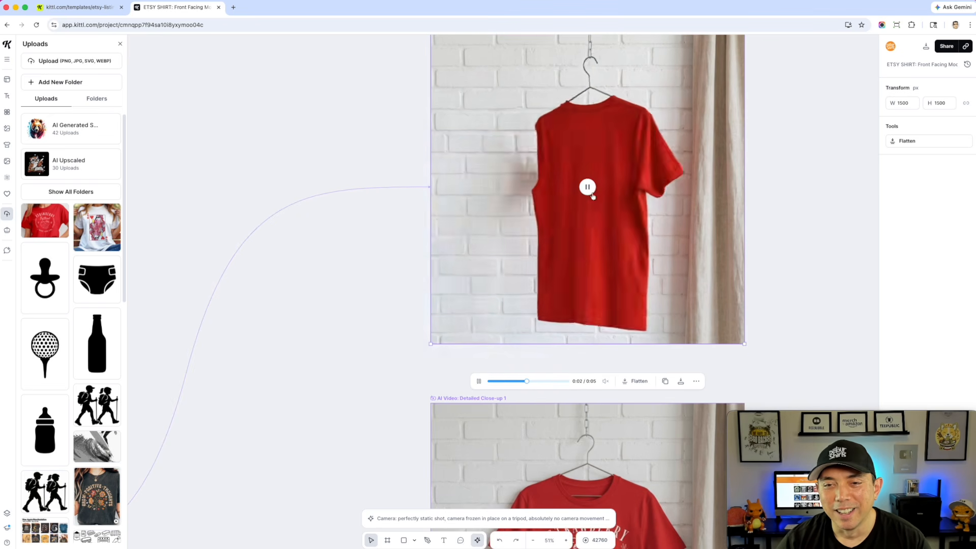
{"action": "scroll", "coordinate": [836, 290], "scroll_direction": "down", "scroll_amount": 6}
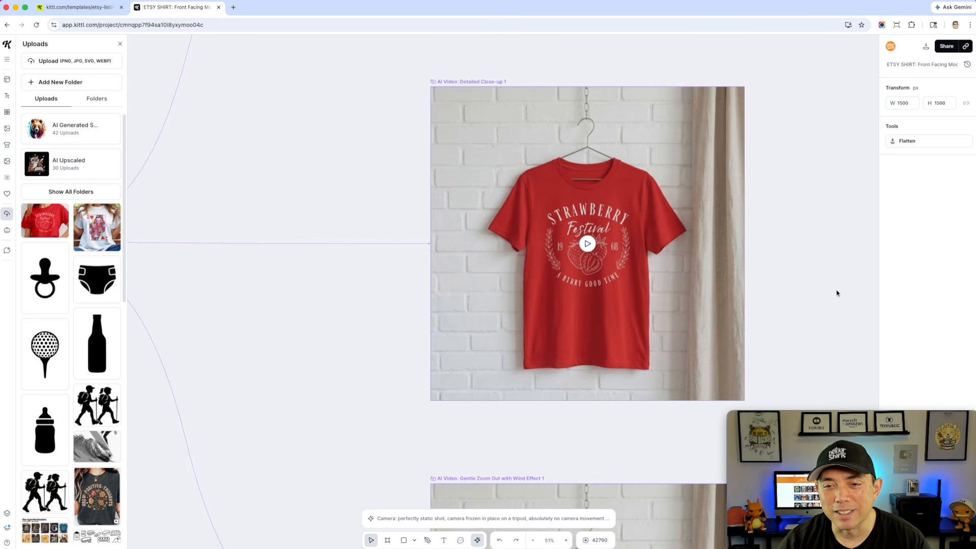
{"action": "left_click", "coordinate": [587, 246]}
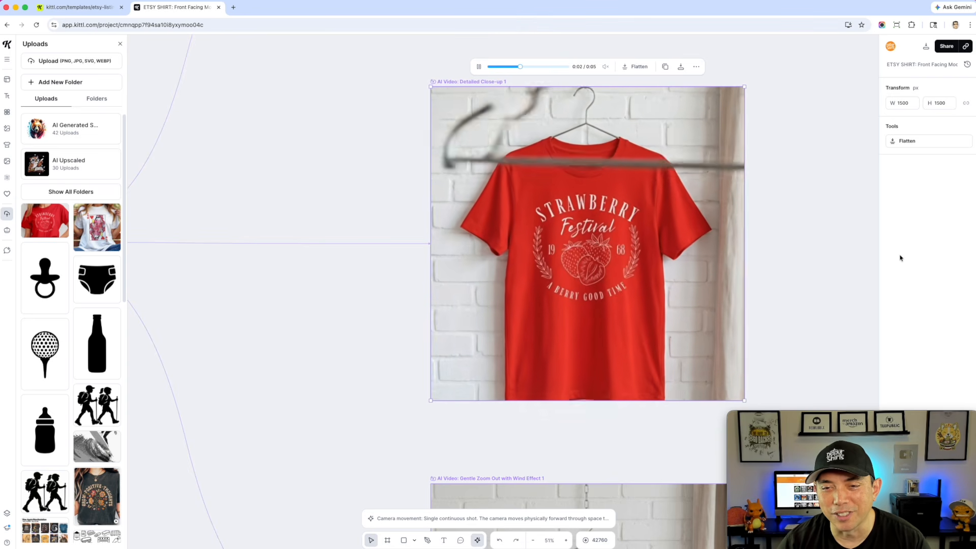
{"action": "scroll", "coordinate": [856, 261], "scroll_direction": "down", "scroll_amount": 10}
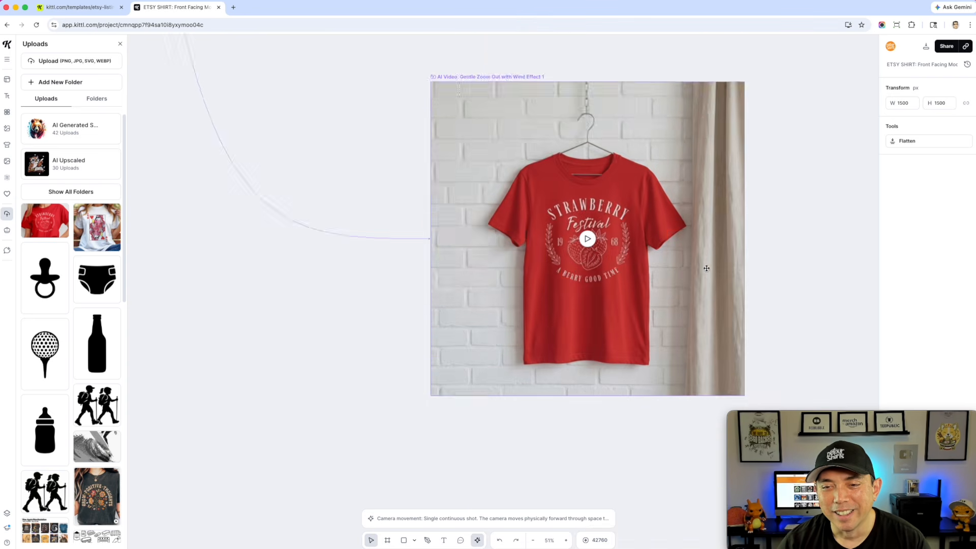
{"action": "scroll", "coordinate": [824, 209], "scroll_direction": "up", "scroll_amount": 3}
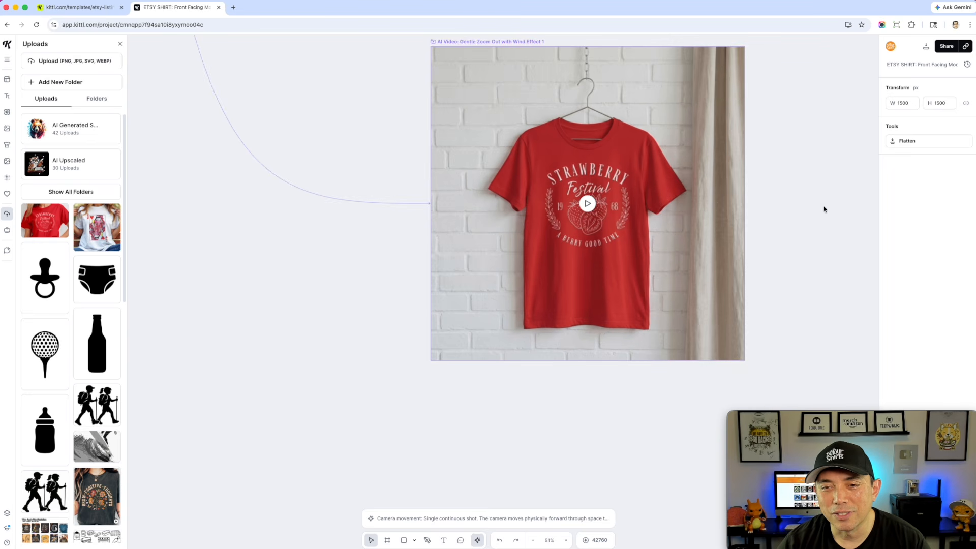
{"action": "left_click", "coordinate": [587, 204]}
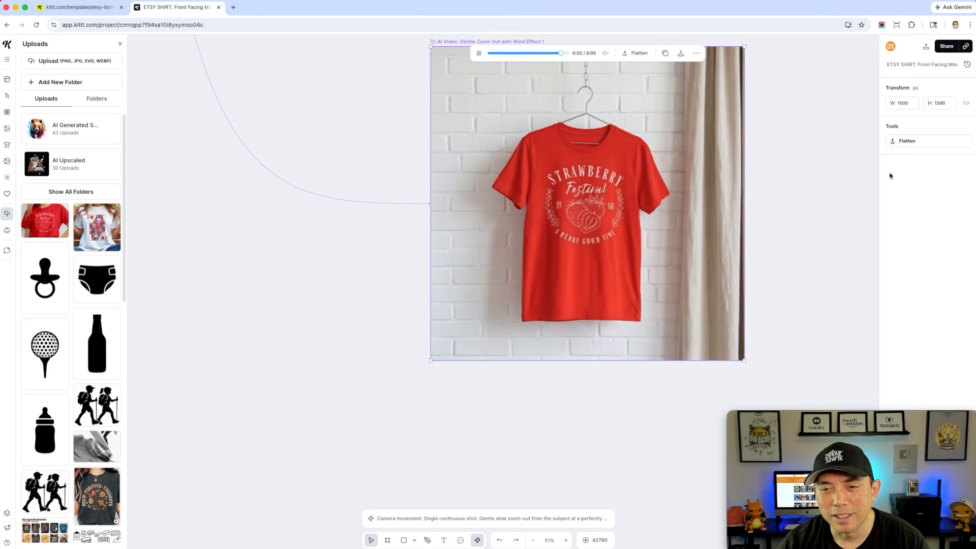
Pan to the on-model Product 2 video flow and play its Product Rotation and Detailed Close-up videos
{"action": "left_click", "coordinate": [849, 174]}
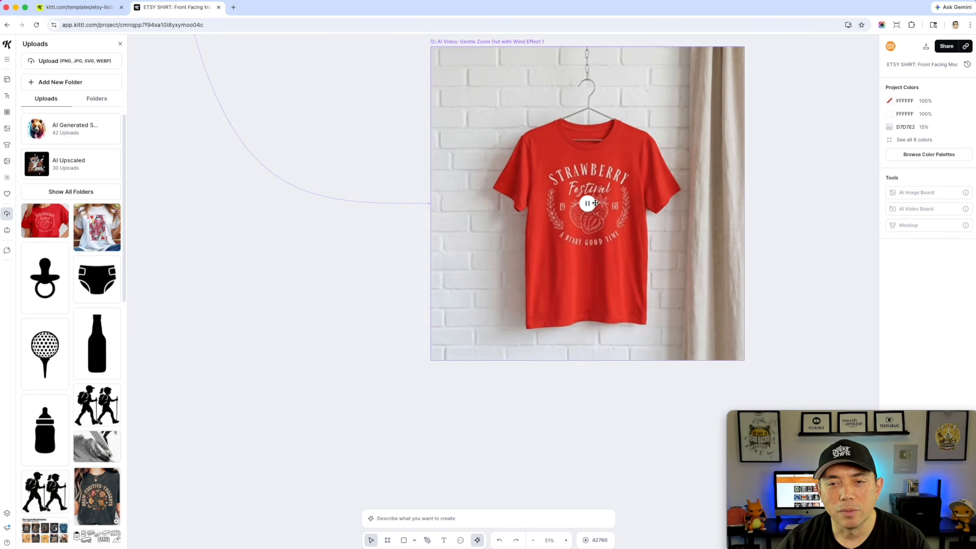
{"action": "left_click", "coordinate": [539, 219]}
{"action": "left_click", "coordinate": [390, 292]}
{"action": "scroll", "coordinate": [373, 294], "scroll_direction": "down", "scroll_amount": 5}
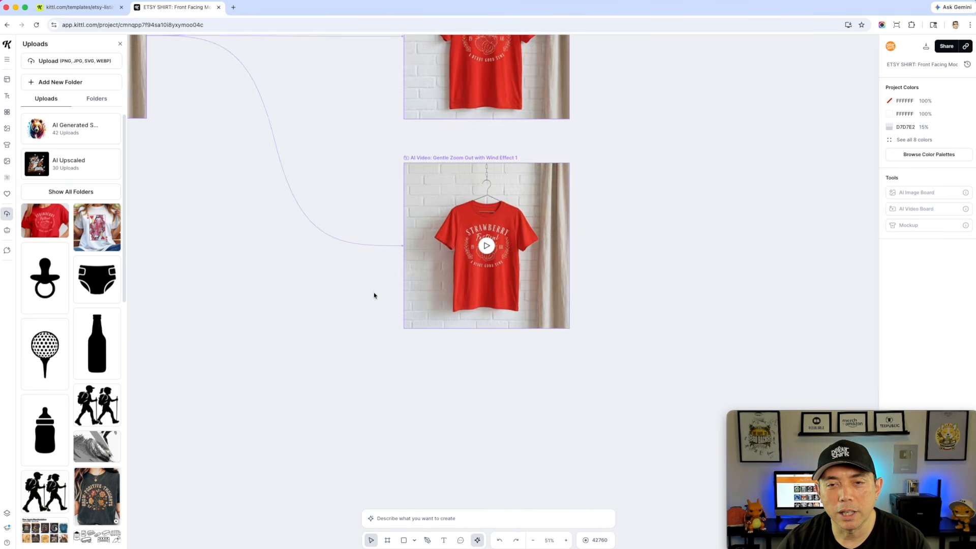
{"action": "left_click", "coordinate": [596, 233]}
{"action": "left_click", "coordinate": [245, 310]}
{"action": "left_click_drag", "start_coordinate": [292, 290], "coordinate": [406, 410]}
{"action": "left_click_drag", "start_coordinate": [203, 395], "coordinate": [709, 376]}
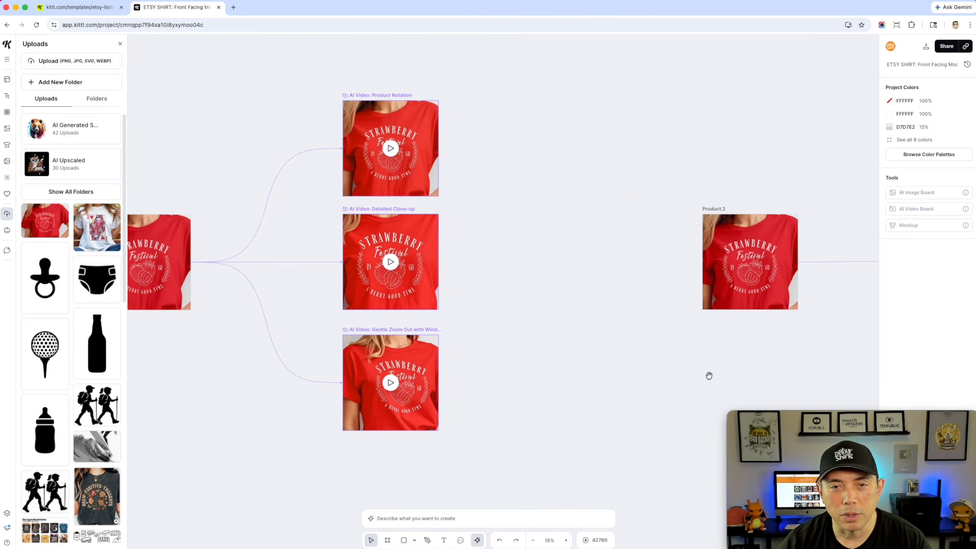
{"action": "left_click", "coordinate": [389, 148]}
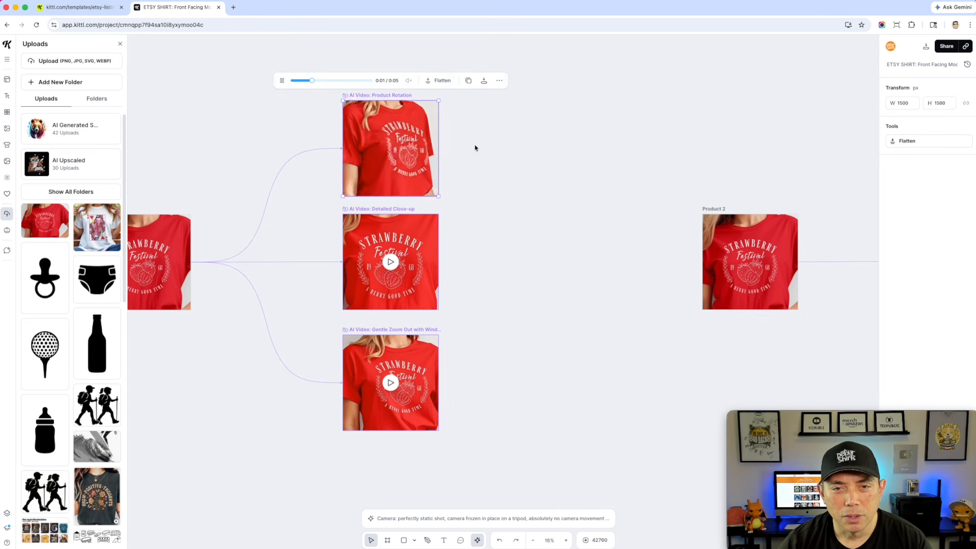
{"action": "mouse_move", "coordinate": [391, 153]}
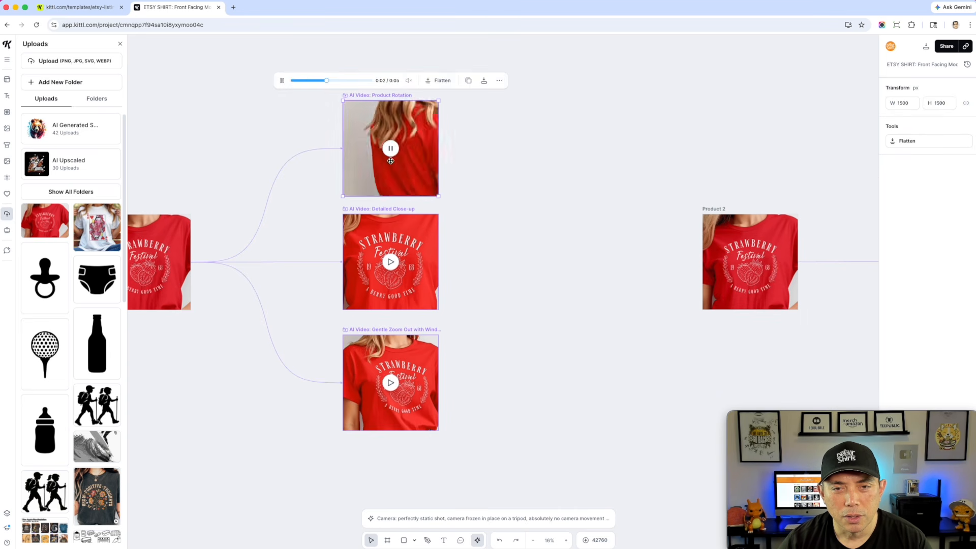
{"action": "left_click", "coordinate": [390, 262]}
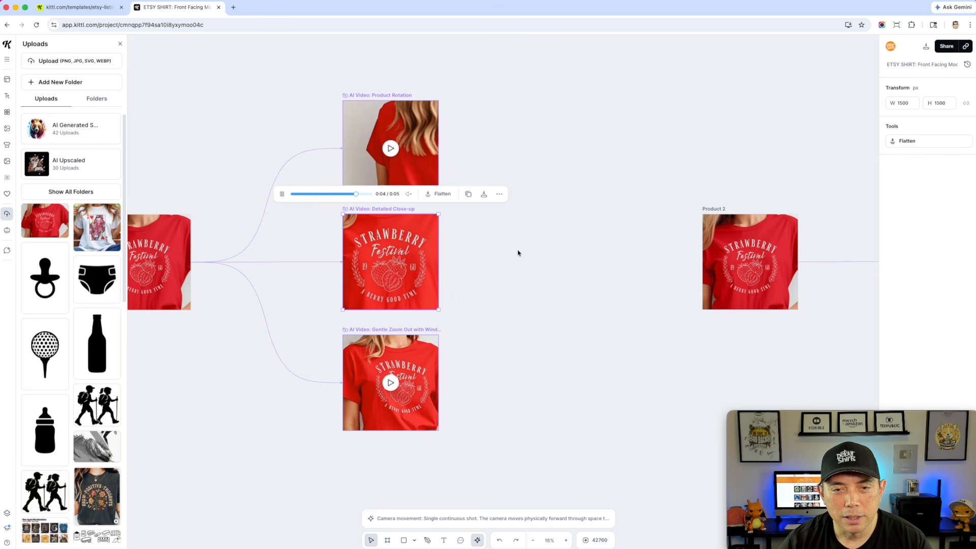
{"action": "mouse_move", "coordinate": [389, 262]}
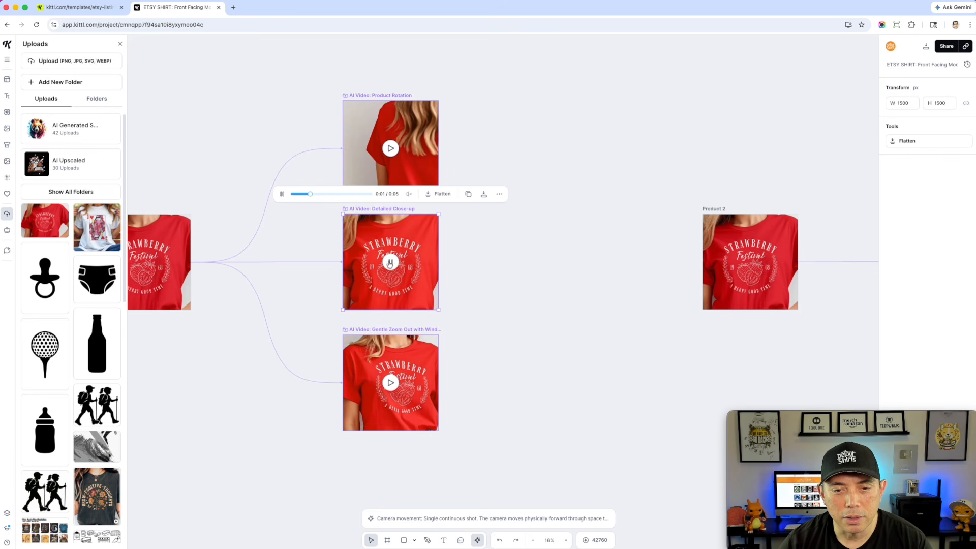
Quick-export the on-model Gentle Zoom Out with Wind Effect video as MP4 at 1x size
{"action": "left_click", "coordinate": [393, 379]}
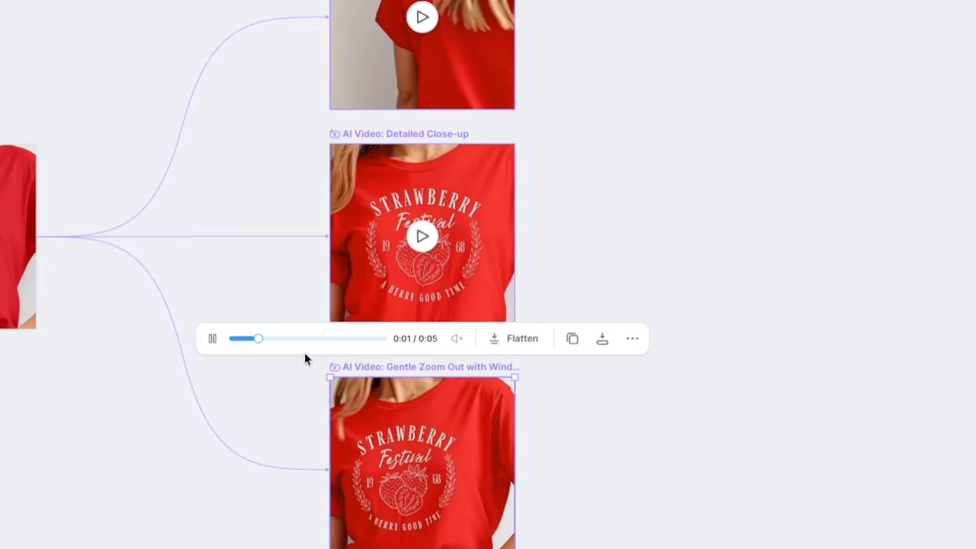
{"action": "left_click", "coordinate": [212, 338]}
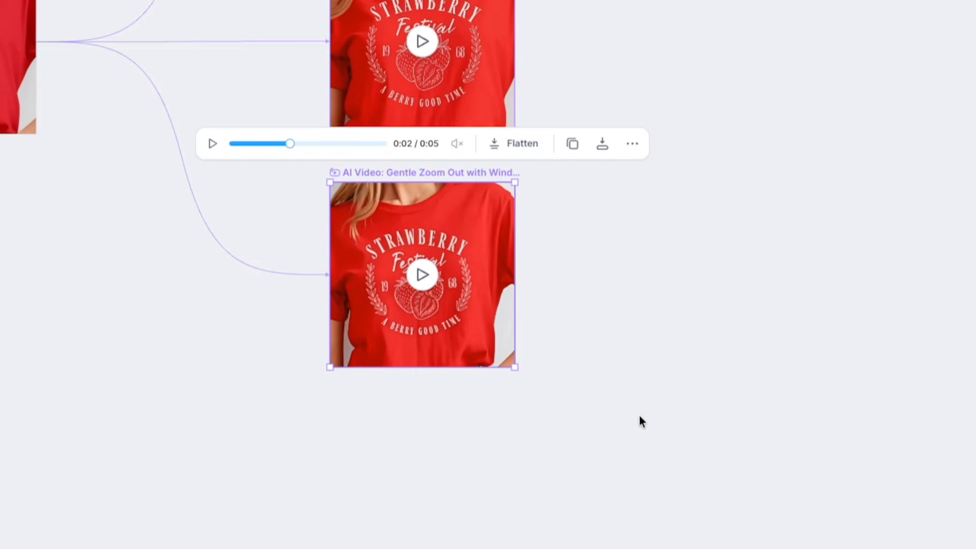
{"action": "left_click", "coordinate": [601, 147]}
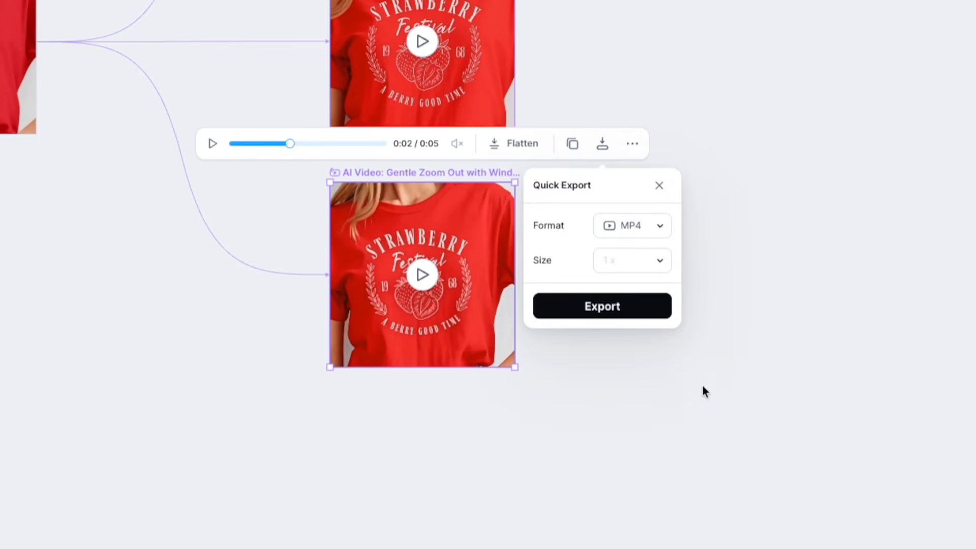
{"action": "left_click", "coordinate": [613, 309]}
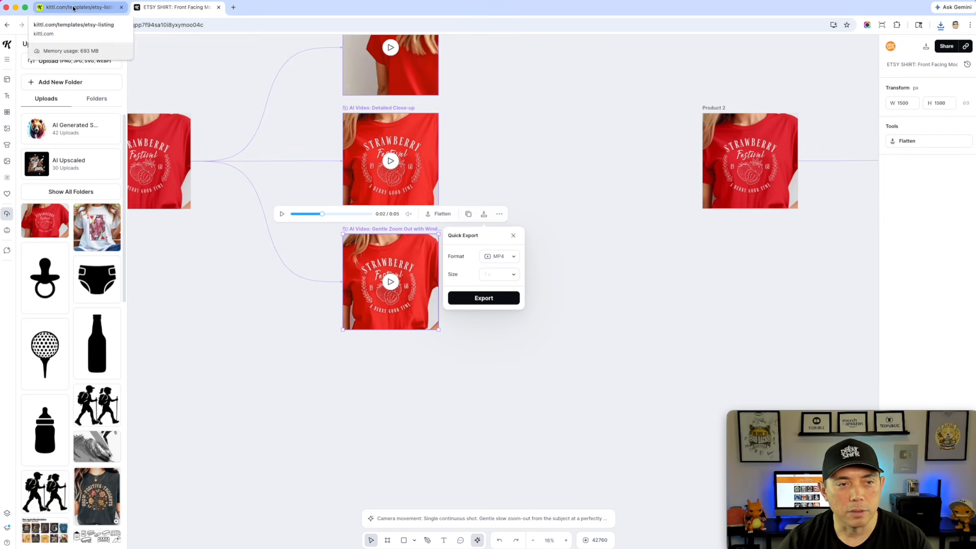
Return to the Kittl dashboard and open the Projects list
{"action": "left_click", "coordinate": [7, 48]}
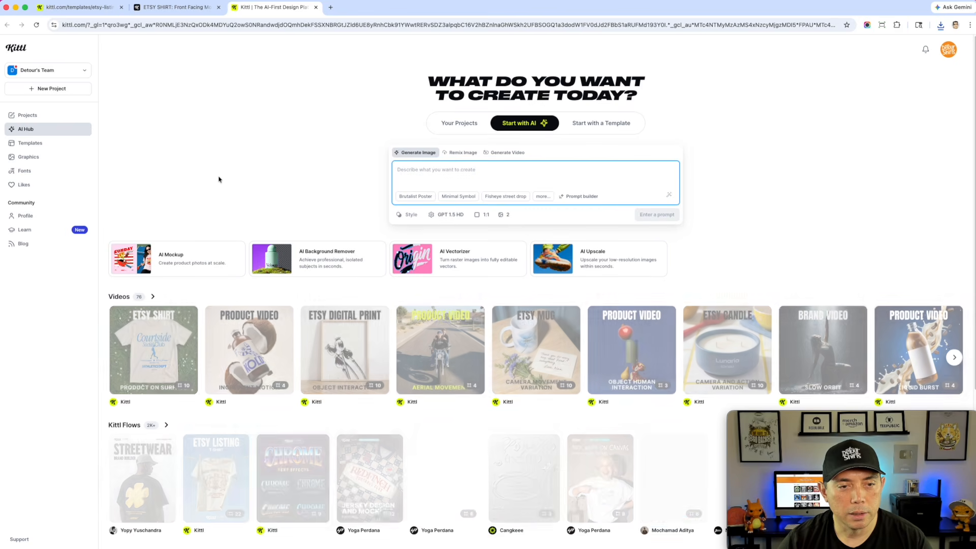
{"action": "left_click", "coordinate": [27, 116]}
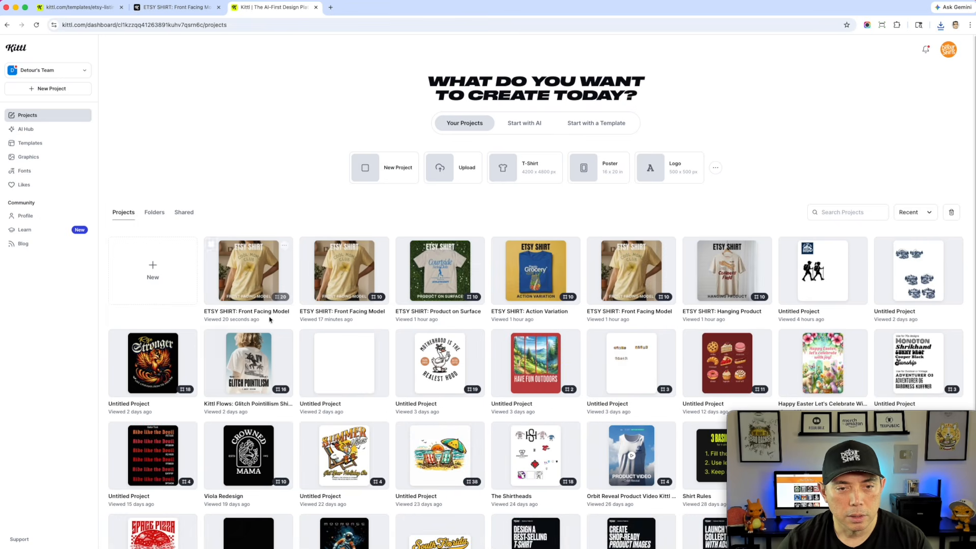
Open the most recent Front Facing Model project and play the Queen of Hearts 360-Degree Model Rotation and Zoom In videos
{"action": "left_click", "coordinate": [251, 276]}
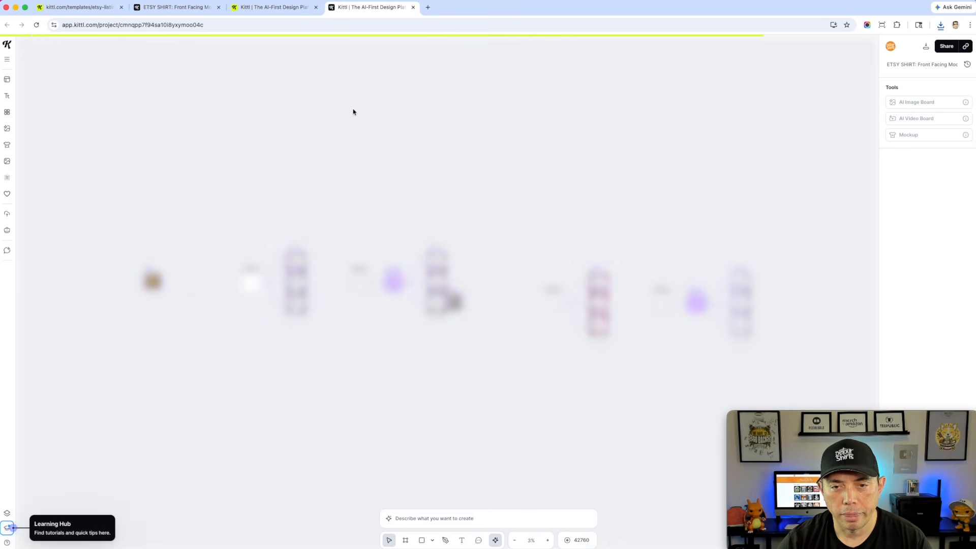
{"action": "scroll", "coordinate": [375, 285], "scroll_direction": "up", "scroll_amount": 5}
{"action": "scroll", "coordinate": [375, 285], "scroll_direction": "down", "scroll_amount": 6}
{"action": "scroll", "coordinate": [644, 303], "scroll_direction": "up", "scroll_amount": 5}
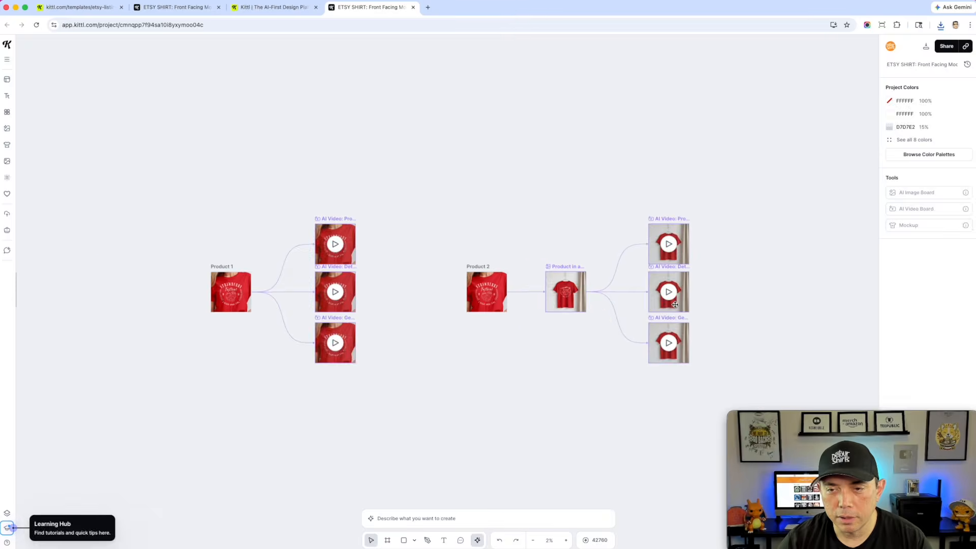
{"action": "scroll", "coordinate": [468, 304], "scroll_direction": "down", "scroll_amount": 5}
{"action": "scroll", "coordinate": [238, 274], "scroll_direction": "up", "scroll_amount": 8}
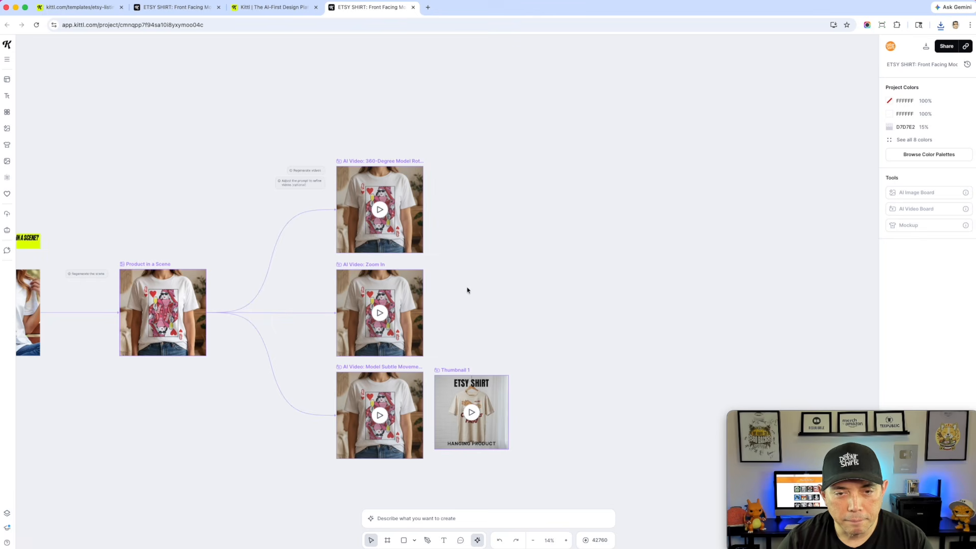
{"action": "left_click", "coordinate": [380, 211]}
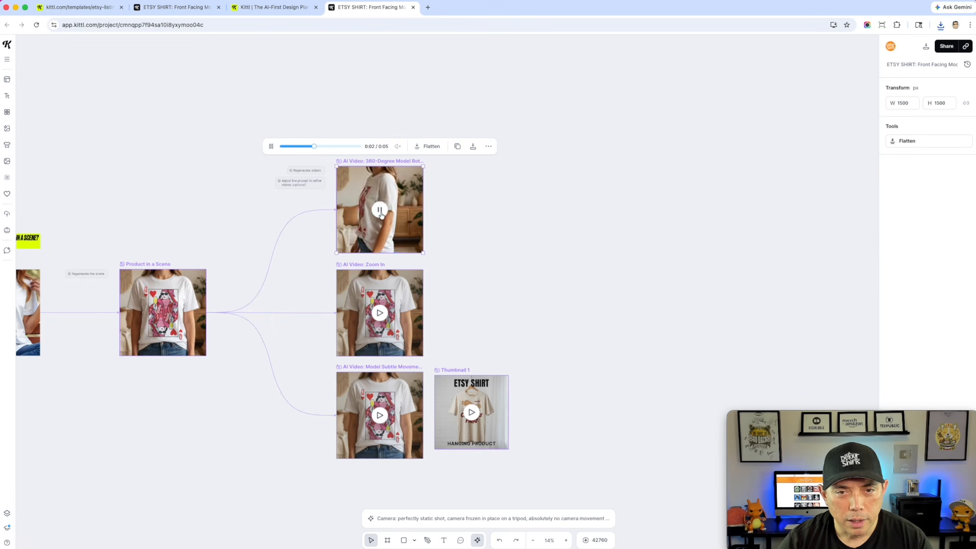
{"action": "left_click", "coordinate": [378, 313]}
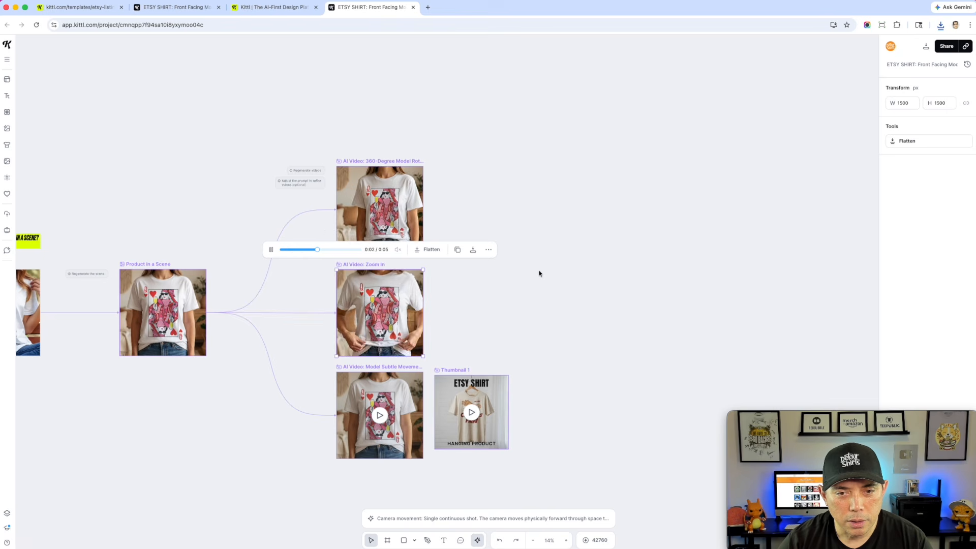
Play the Model Subtle Movements video and quick-export it as MP4
{"action": "left_click", "coordinate": [379, 407]}
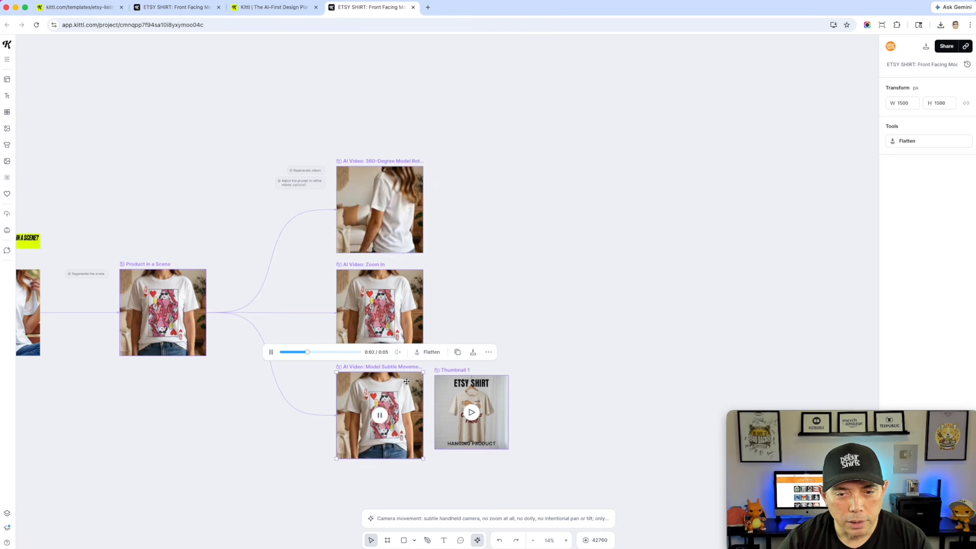
{"action": "left_click", "coordinate": [473, 351]}
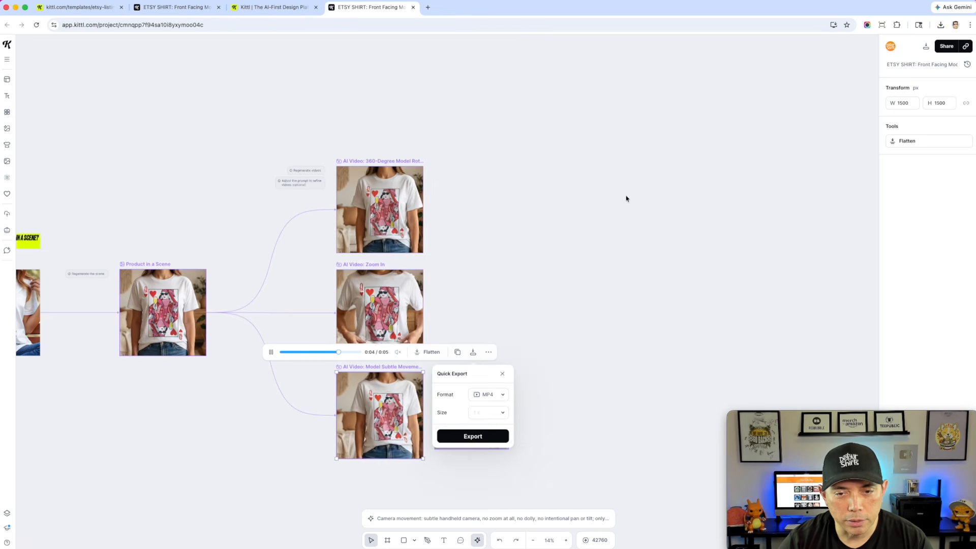
{"action": "left_click", "coordinate": [478, 436]}
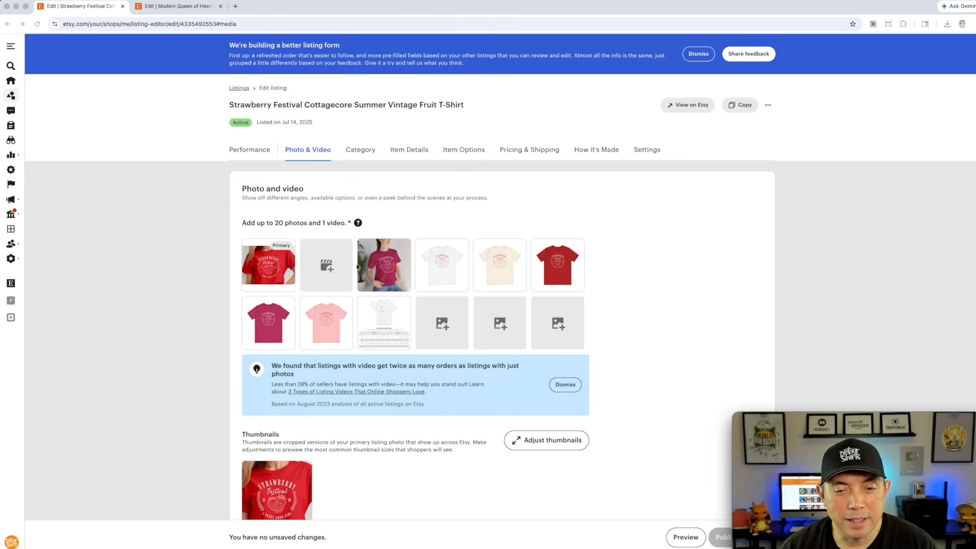
Add the Gentle Zoom Out with Wind Effect MP4 as the video of the Strawberry Festival listing
{"action": "left_click", "coordinate": [329, 270]}
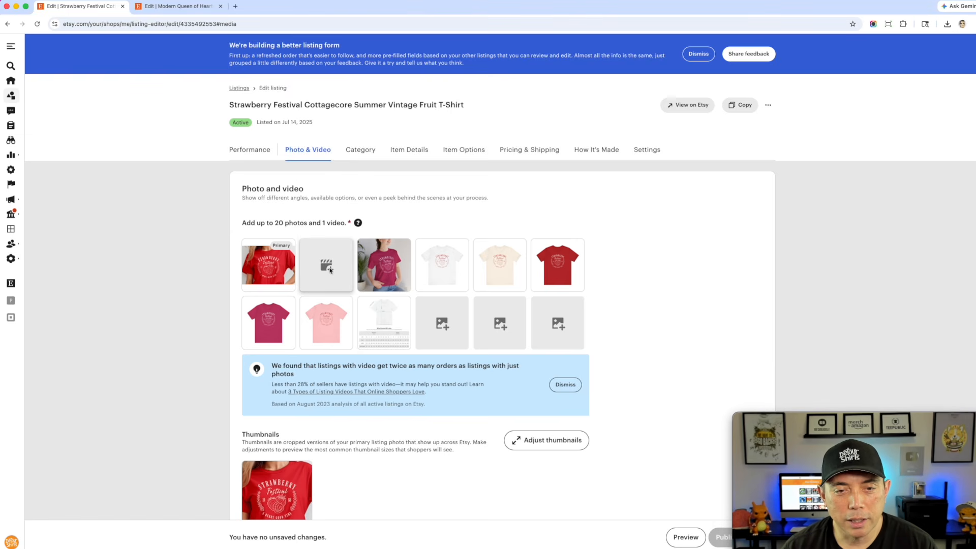
{"action": "left_click", "coordinate": [329, 270]}
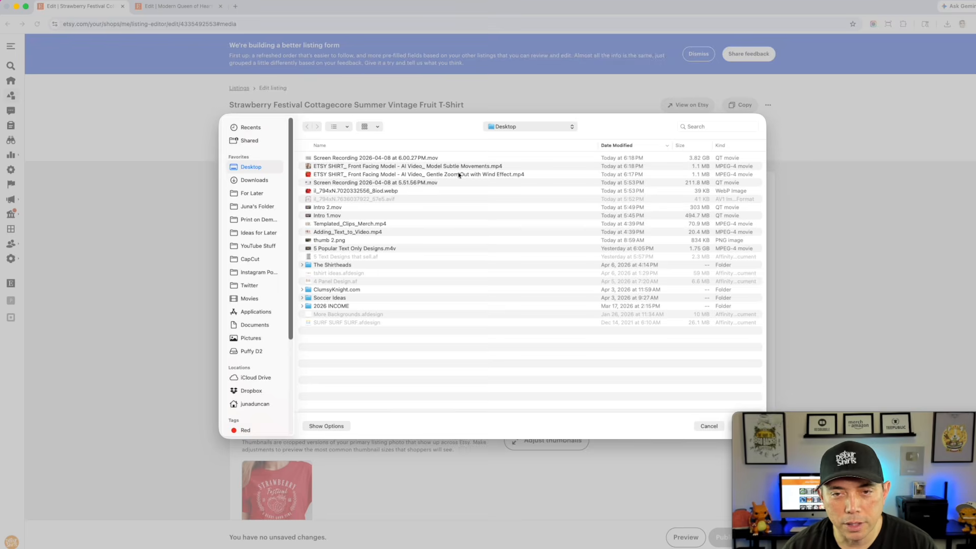
{"action": "double_click", "coordinate": [407, 176]}
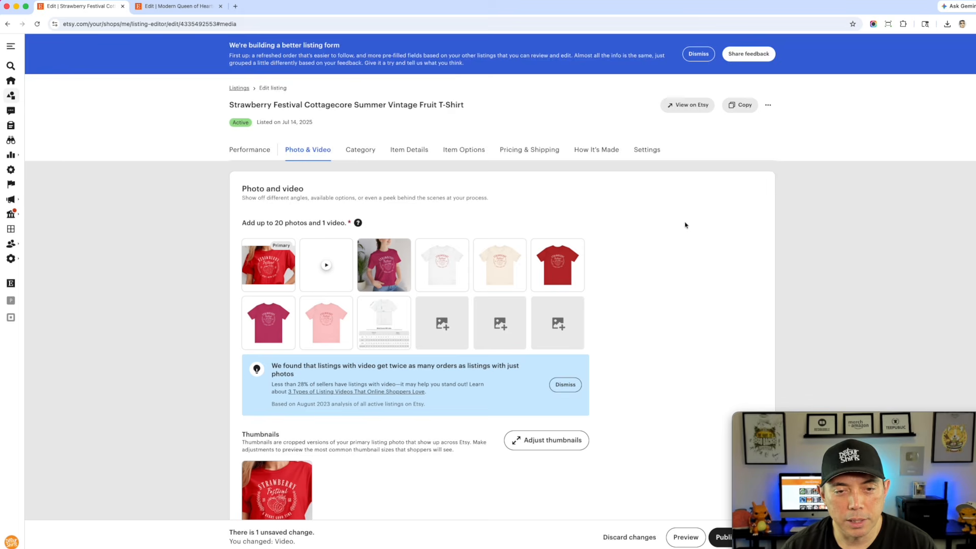
{"action": "scroll", "coordinate": [634, 290], "scroll_direction": "down", "scroll_amount": 1}
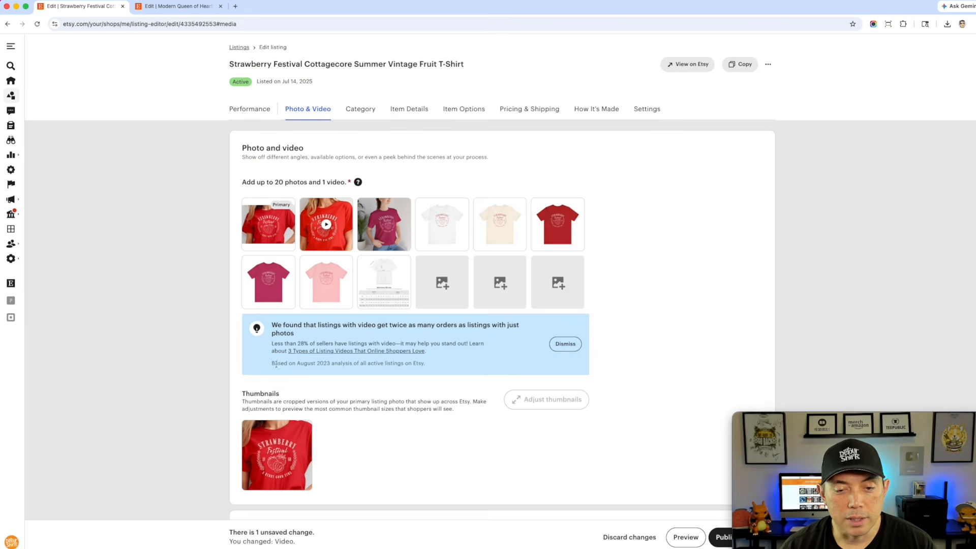
{"action": "scroll", "coordinate": [393, 419], "scroll_direction": "down", "scroll_amount": 1}
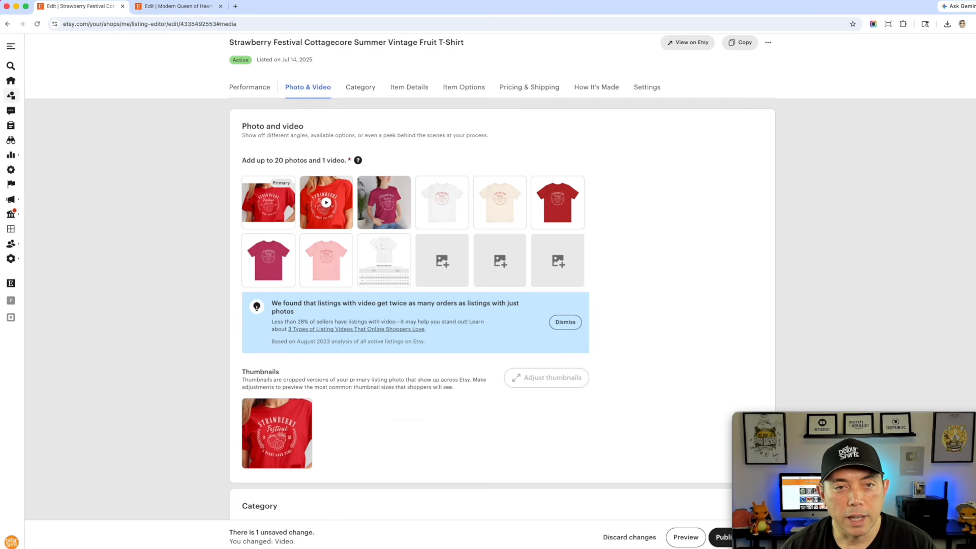
In the Modern Queen of Hearts listing, add the Model Subtle Movements MP4 as the listing video
{"action": "left_click", "coordinate": [173, 8]}
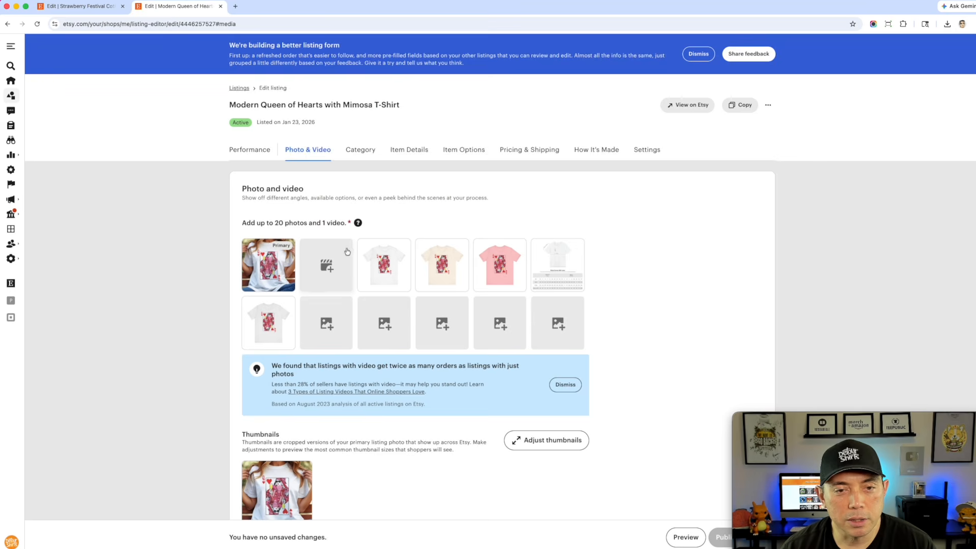
{"action": "left_click", "coordinate": [326, 265]}
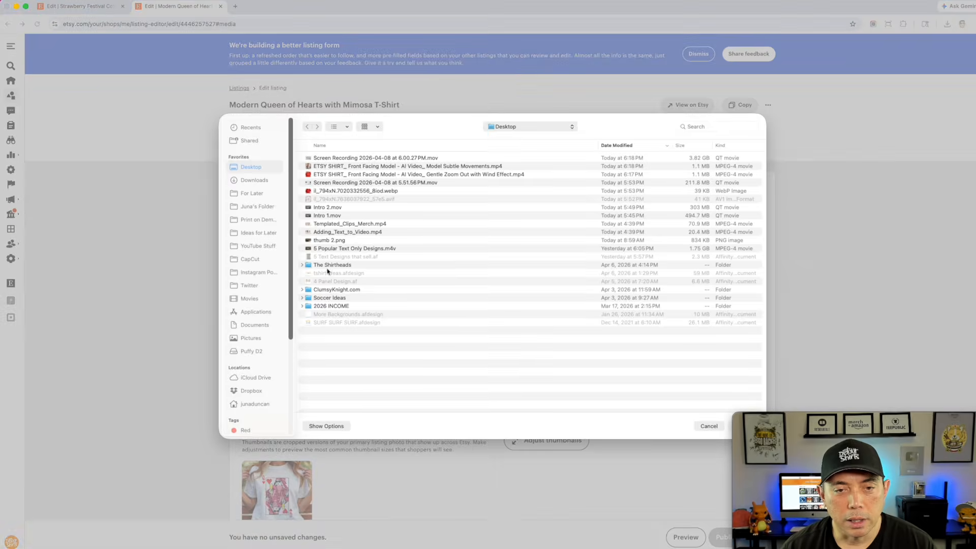
{"action": "double_click", "coordinate": [340, 169]}
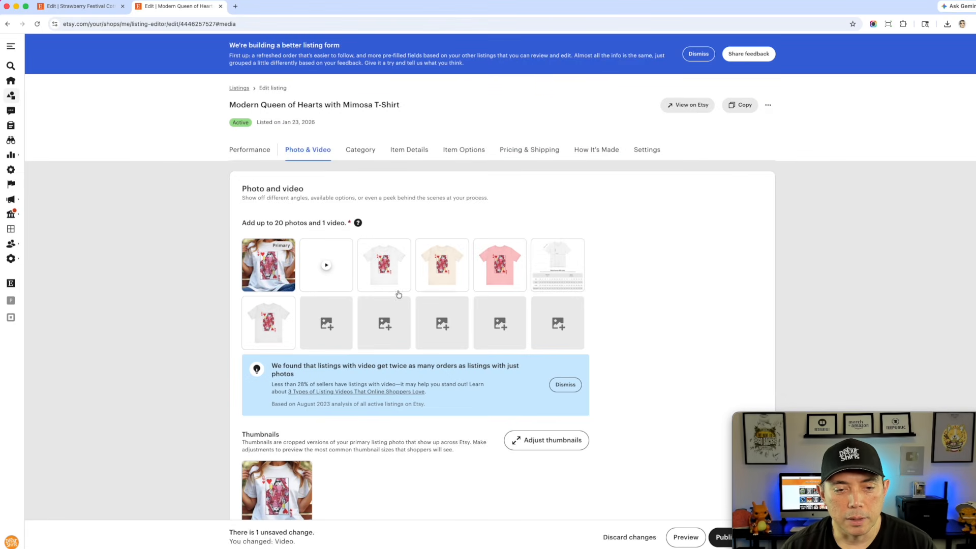
{"action": "scroll", "coordinate": [373, 391], "scroll_direction": "down", "scroll_amount": 2}
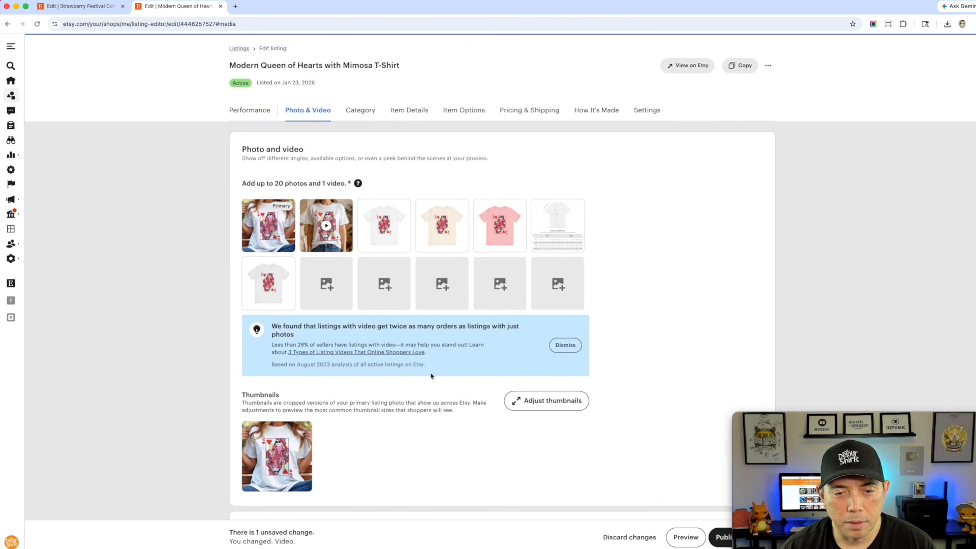
Publish the changes to the Modern Queen of Hearts listing
{"action": "scroll", "coordinate": [365, 403], "scroll_direction": "down", "scroll_amount": 2}
{"action": "scroll", "coordinate": [365, 403], "scroll_direction": "down", "scroll_amount": 10}
{"action": "scroll", "coordinate": [365, 404], "scroll_direction": "up", "scroll_amount": 10}
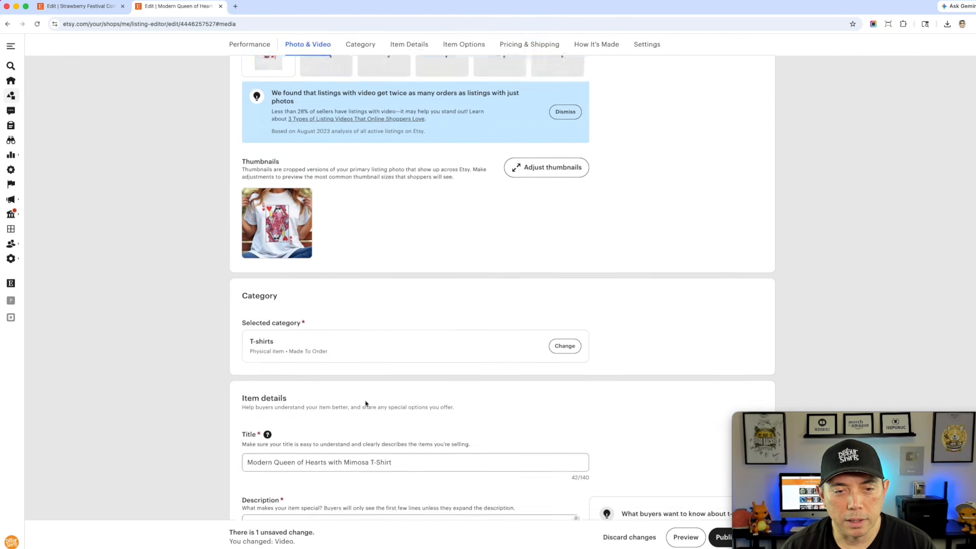
{"action": "scroll", "coordinate": [643, 255], "scroll_direction": "down", "scroll_amount": 10}
{"action": "scroll", "coordinate": [644, 254], "scroll_direction": "up", "scroll_amount": 5}
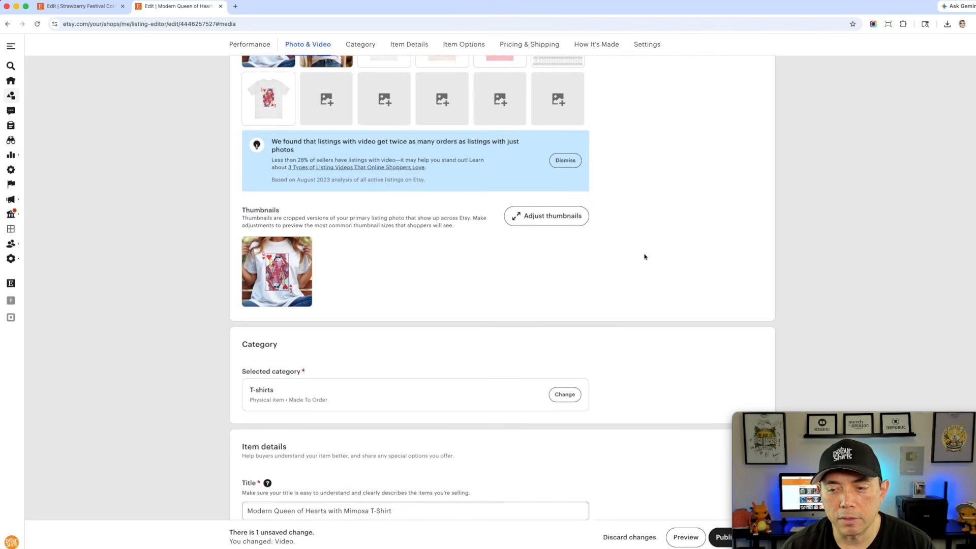
{"action": "left_click", "coordinate": [870, 422]}
{"action": "left_click_drag", "start_coordinate": [870, 421], "coordinate": [146, 421]}
{"action": "left_click", "coordinate": [762, 510]}
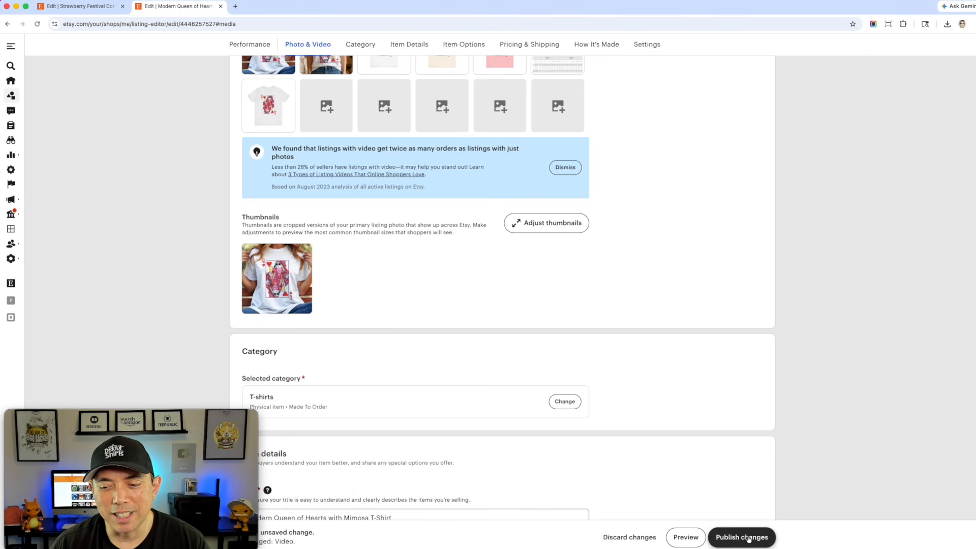
{"action": "left_click", "coordinate": [749, 536]}
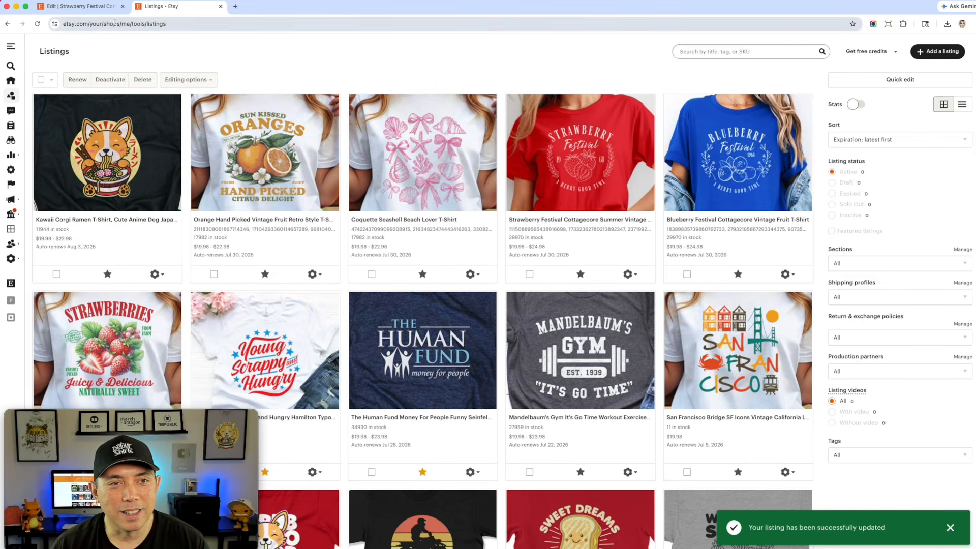
Publish the changes to the Strawberry Festival listing
{"action": "left_click", "coordinate": [80, 6]}
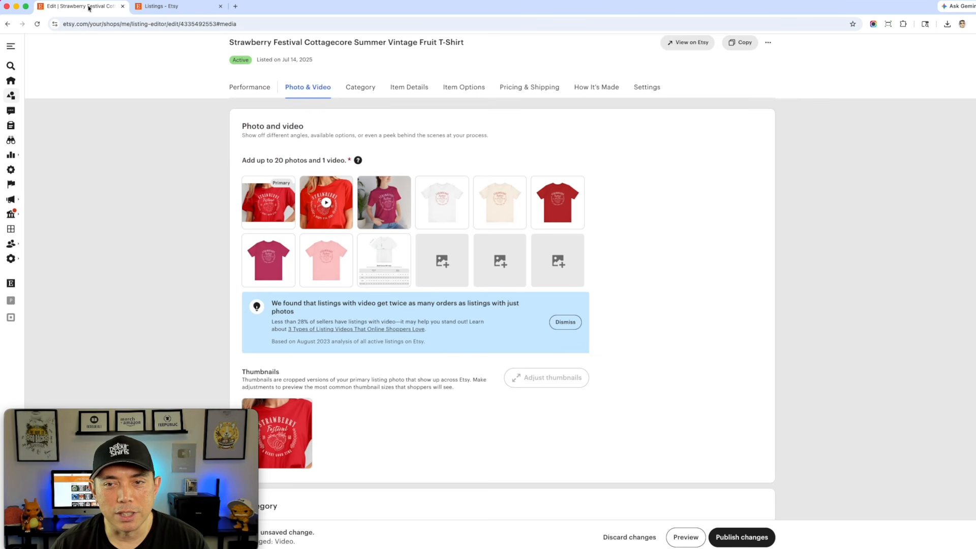
{"action": "left_click", "coordinate": [747, 536]}
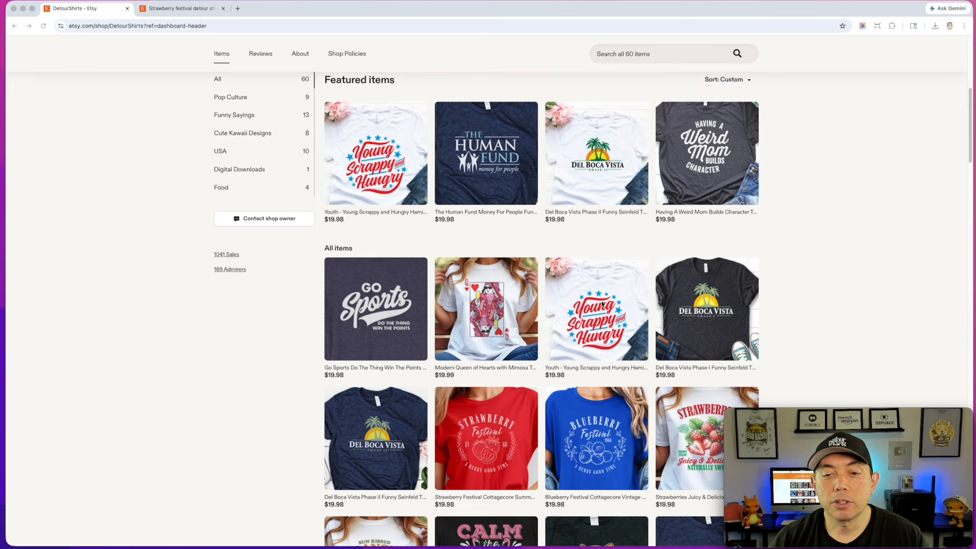
Browse the DetourShirts shop page and the Queen of Hearts search results to check the listings' videos
{"action": "scroll", "coordinate": [493, 300], "scroll_direction": "down", "scroll_amount": 3}
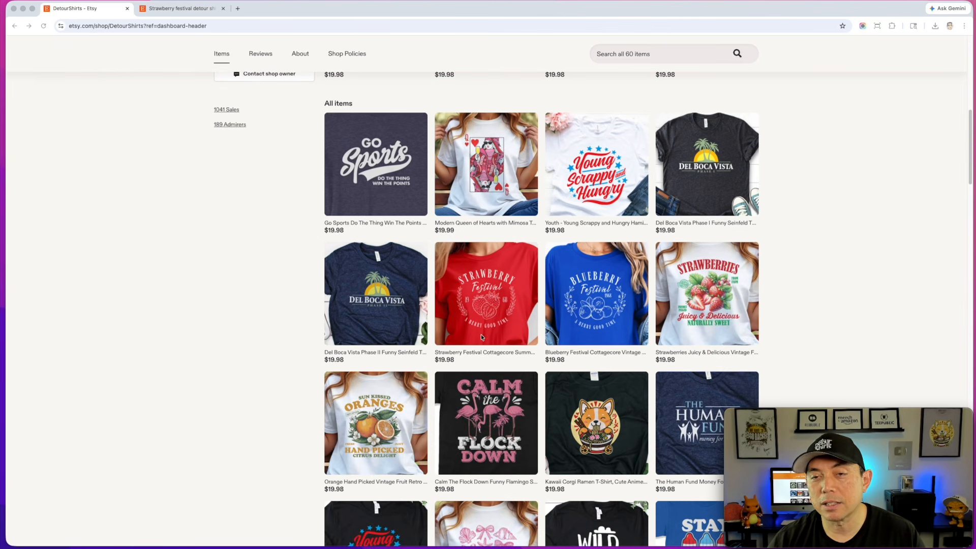
{"action": "scroll", "coordinate": [482, 337], "scroll_direction": "up", "scroll_amount": 4}
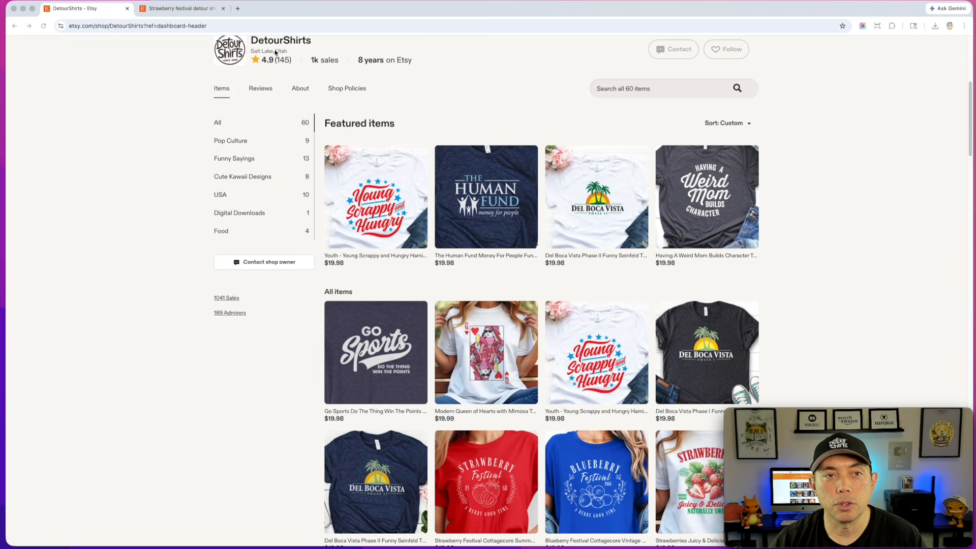
{"action": "left_click", "coordinate": [181, 8]}
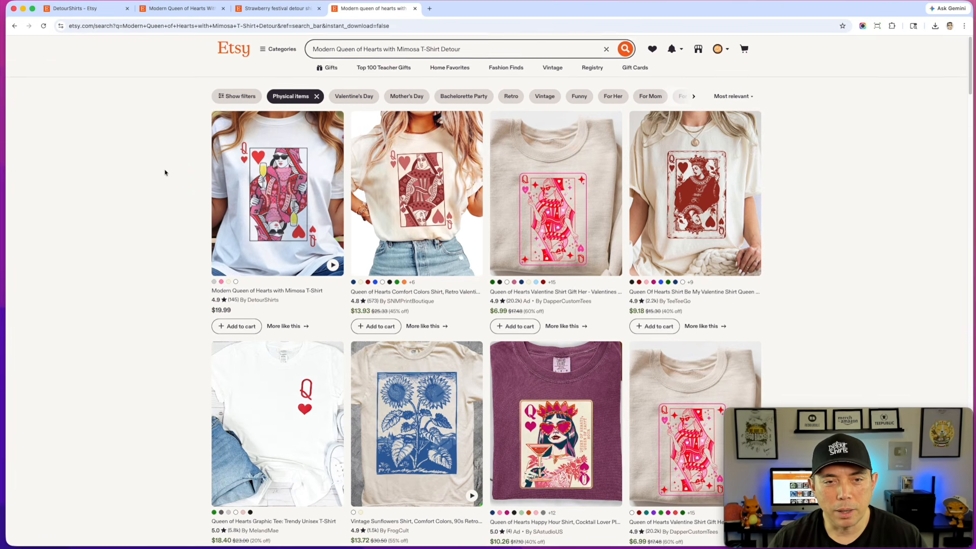
{"action": "scroll", "coordinate": [191, 181], "scroll_direction": "down", "scroll_amount": 1}
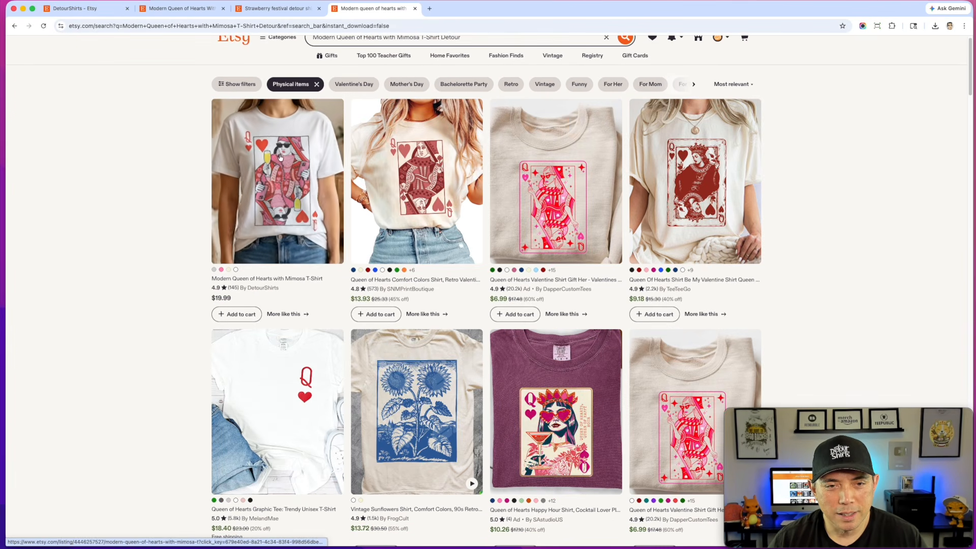